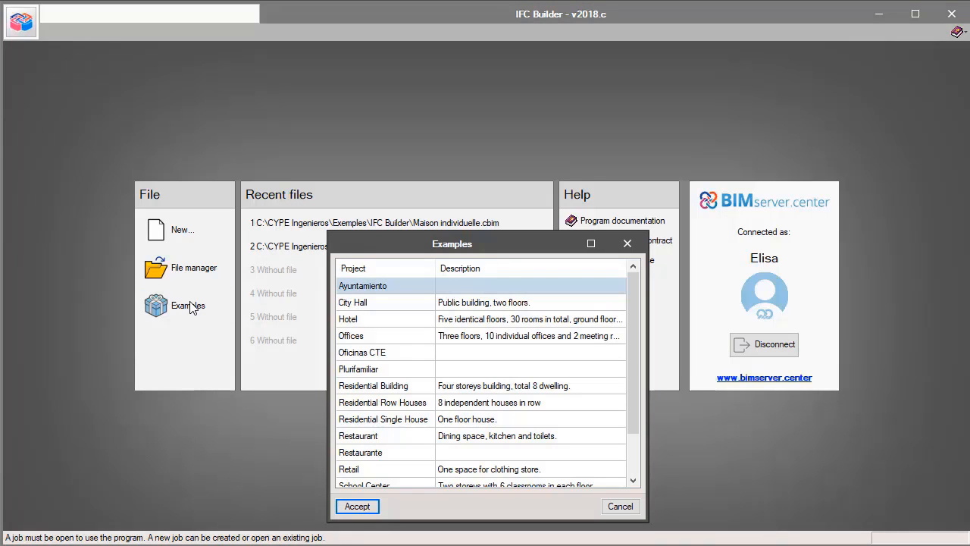
Open the Offices example project and go up through its floor plans to the roof.
double_click(359, 334)
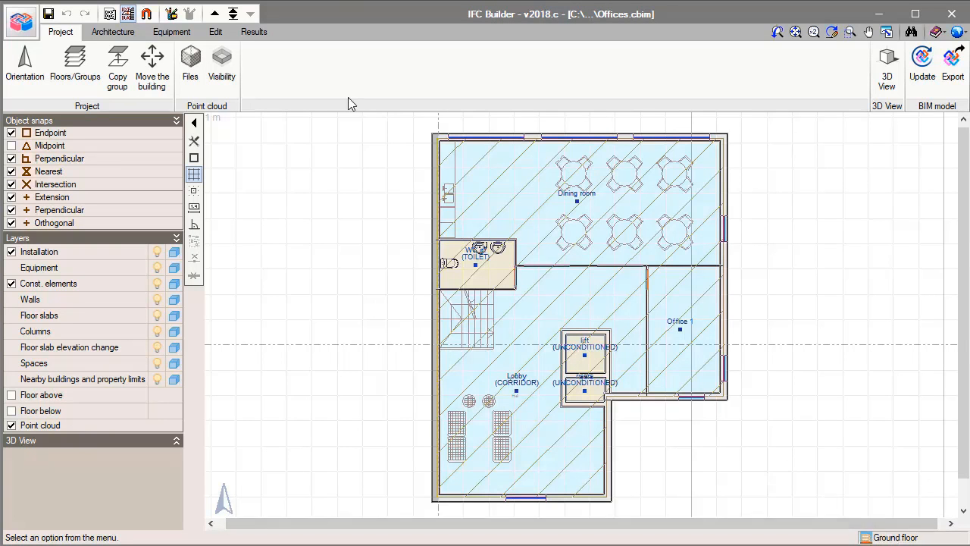
click(216, 15)
click(216, 14)
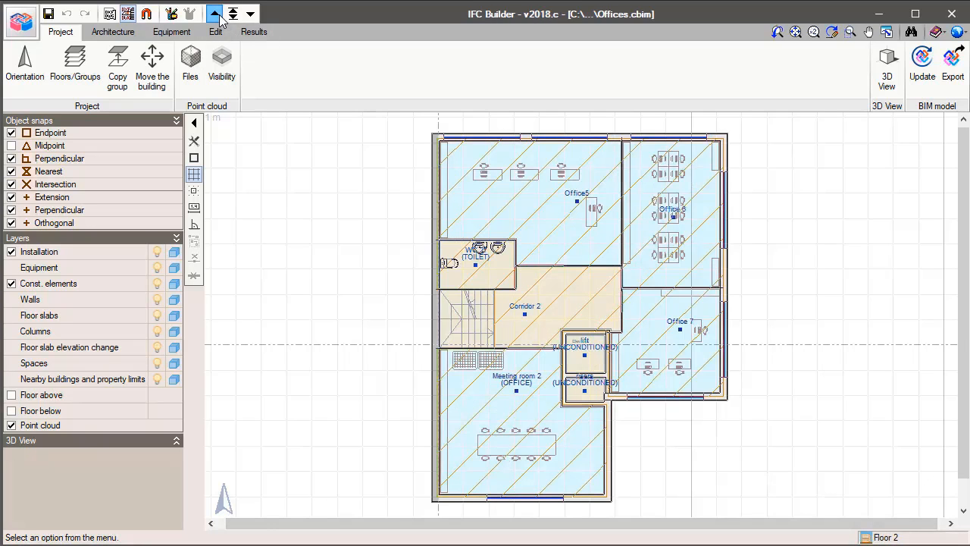
click(216, 14)
click(219, 14)
click(219, 14)
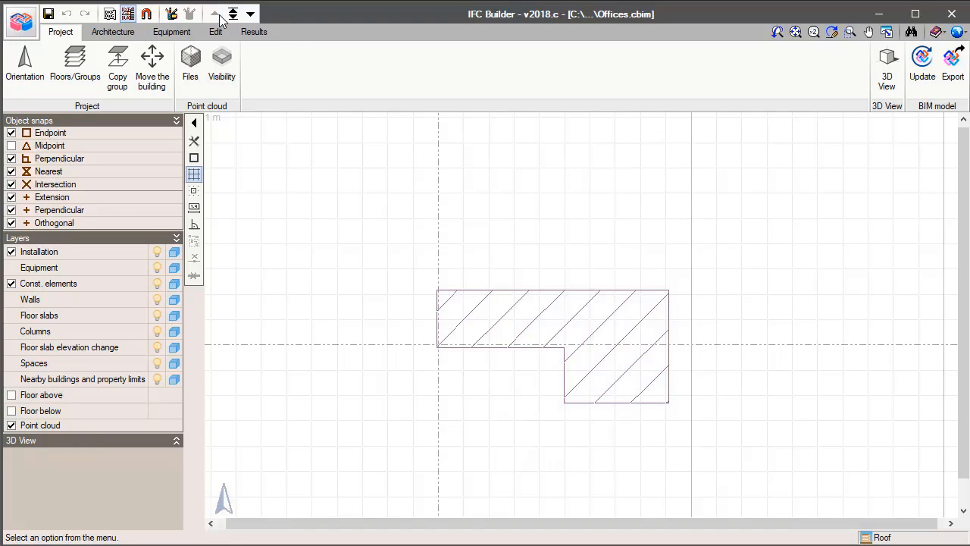
View all floors of the building in 3D, inspect the model from another side and close the view.
click(879, 64)
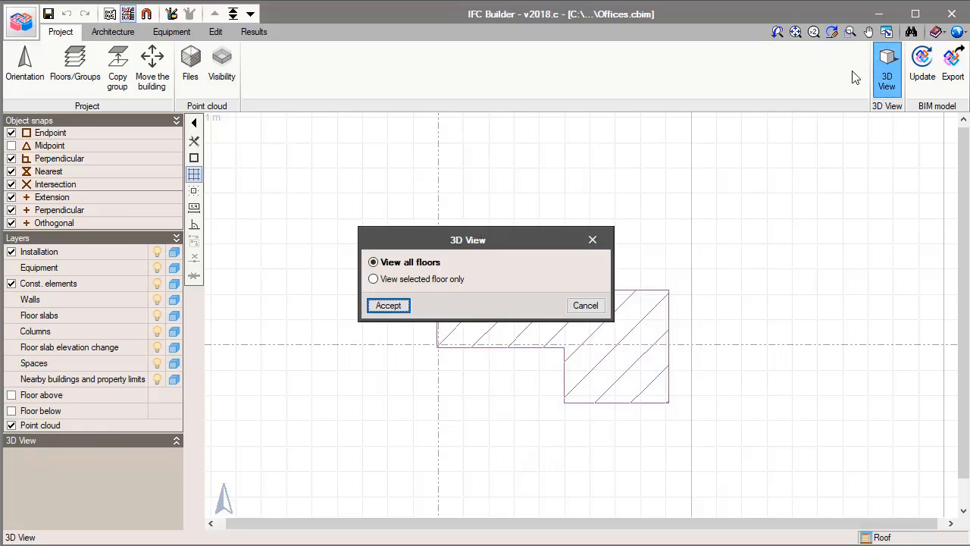
click(388, 306)
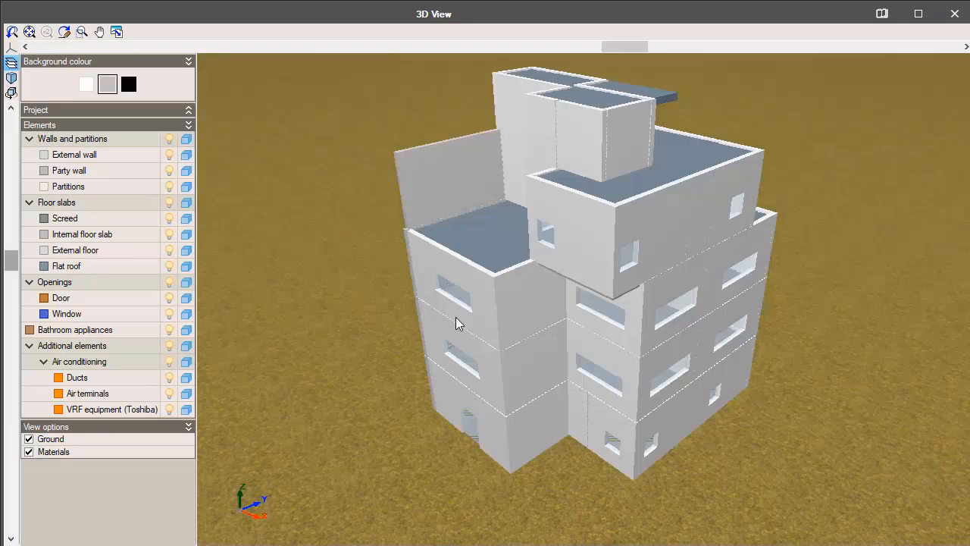
drag(455, 319, 752, 210)
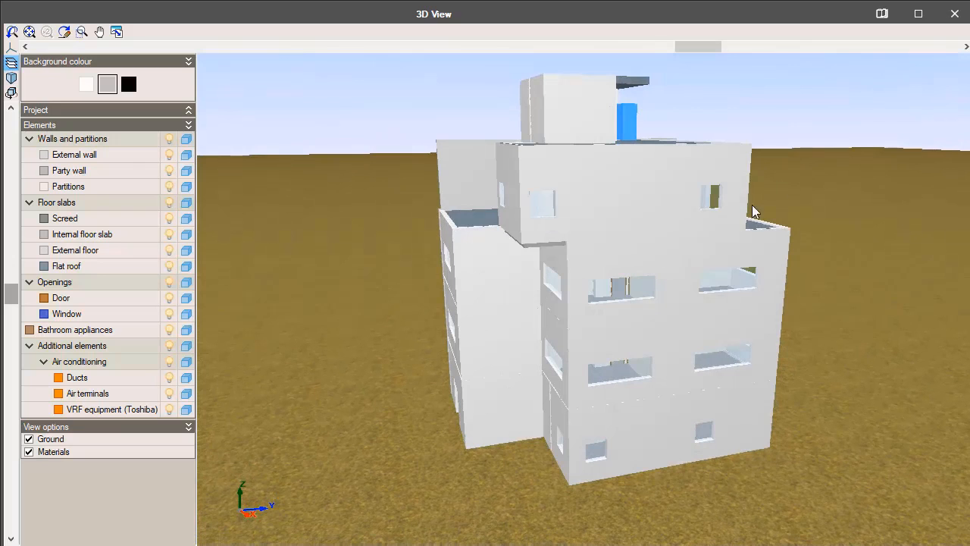
click(953, 16)
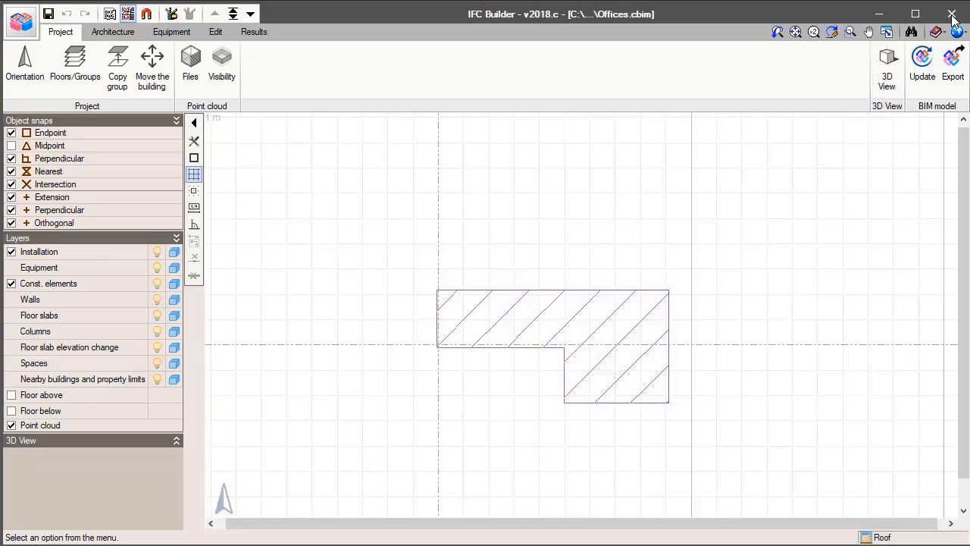
Export the model as Offices.ifc, linked to a new BIMserver.center project named OFFICES, with templates included.
click(952, 67)
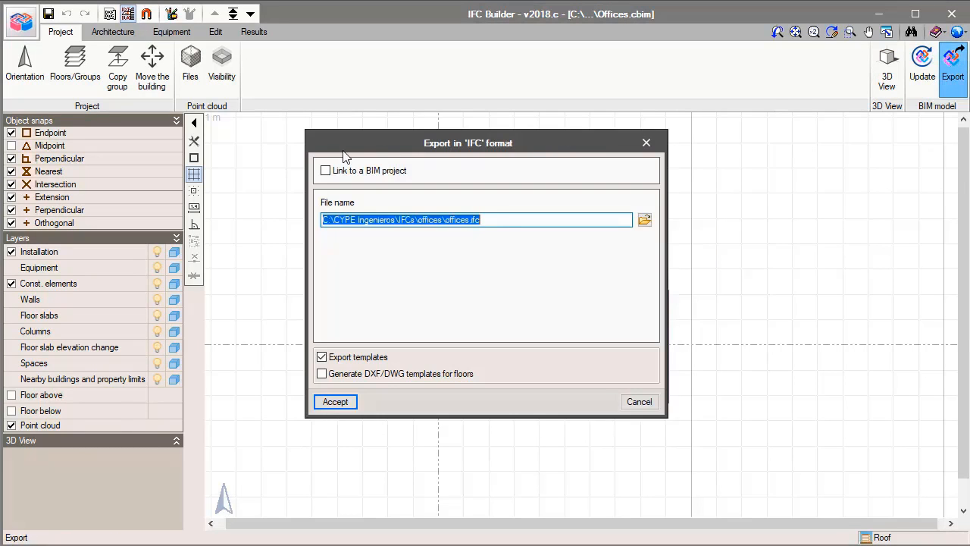
click(327, 170)
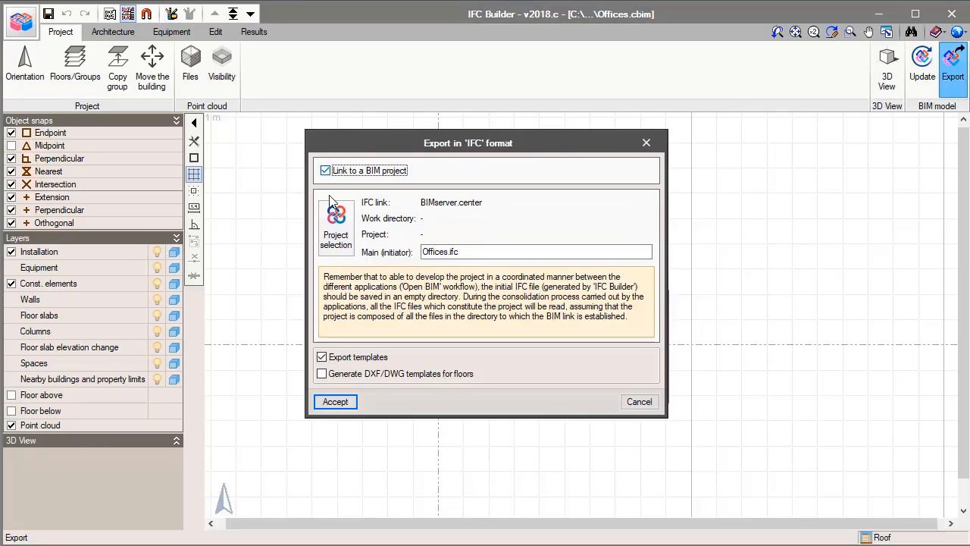
click(335, 216)
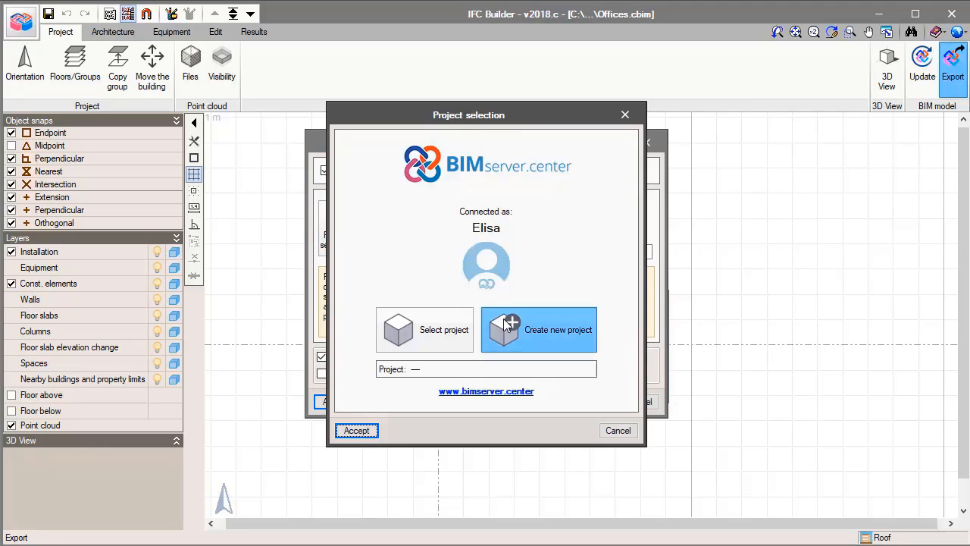
click(503, 318)
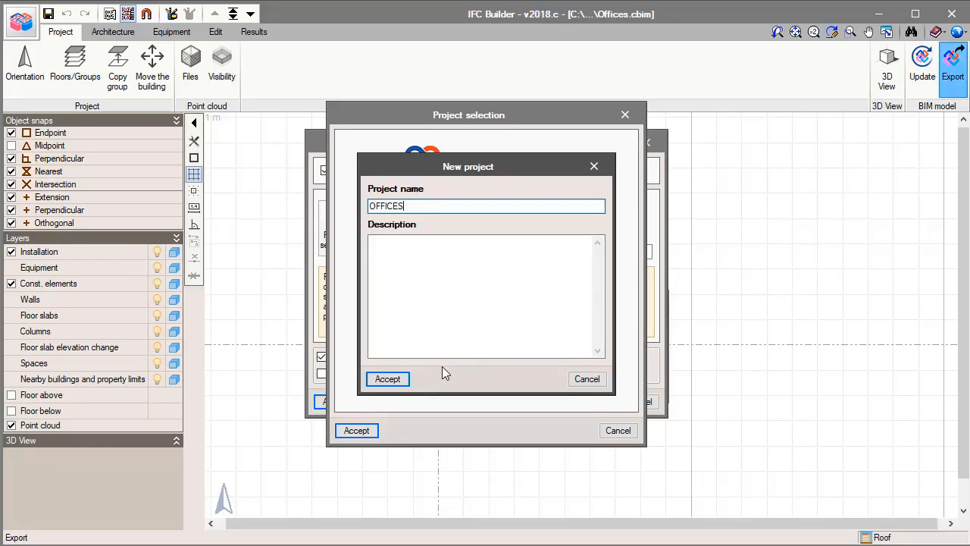
click(387, 379)
click(366, 431)
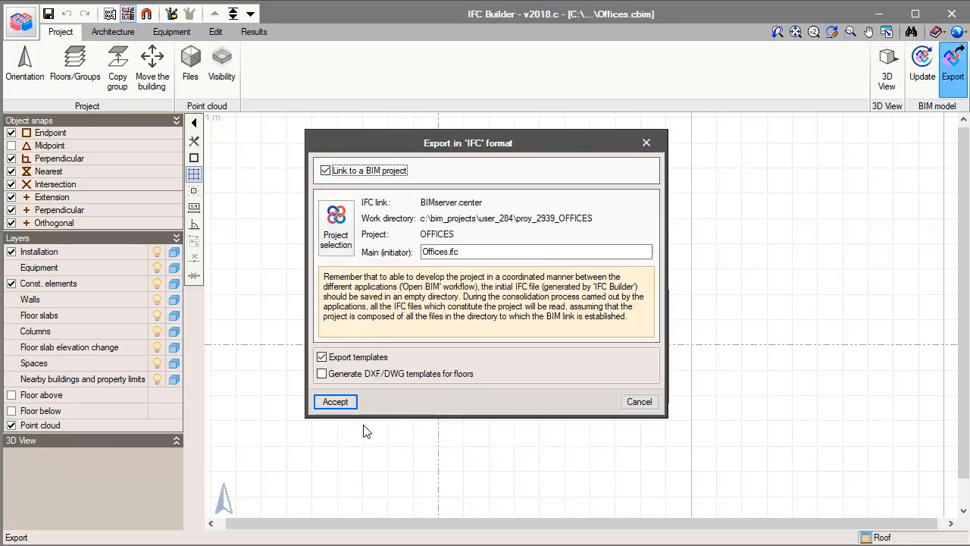
click(346, 406)
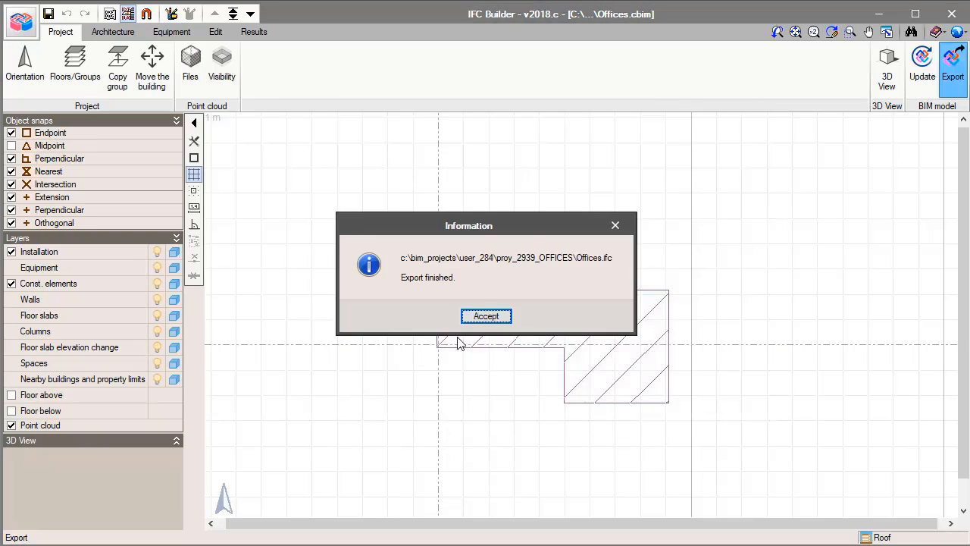
click(478, 319)
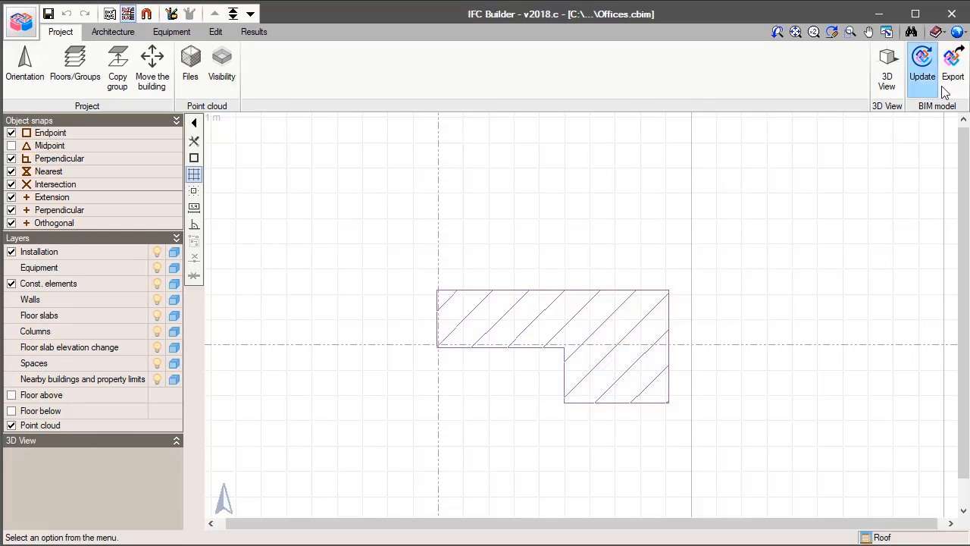
Go to the BIMserver.center website from the export's project selection and examine the files of the OFFICES project.
click(952, 64)
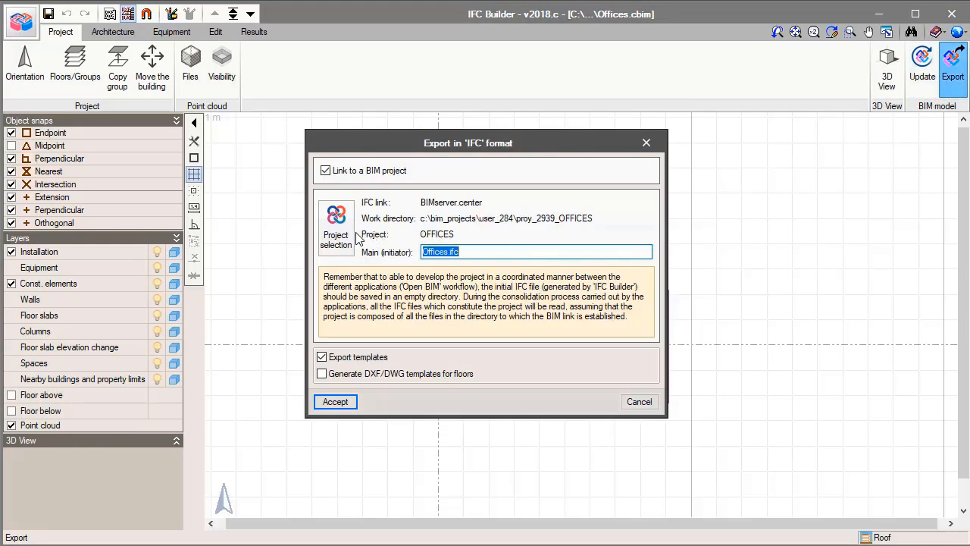
click(350, 237)
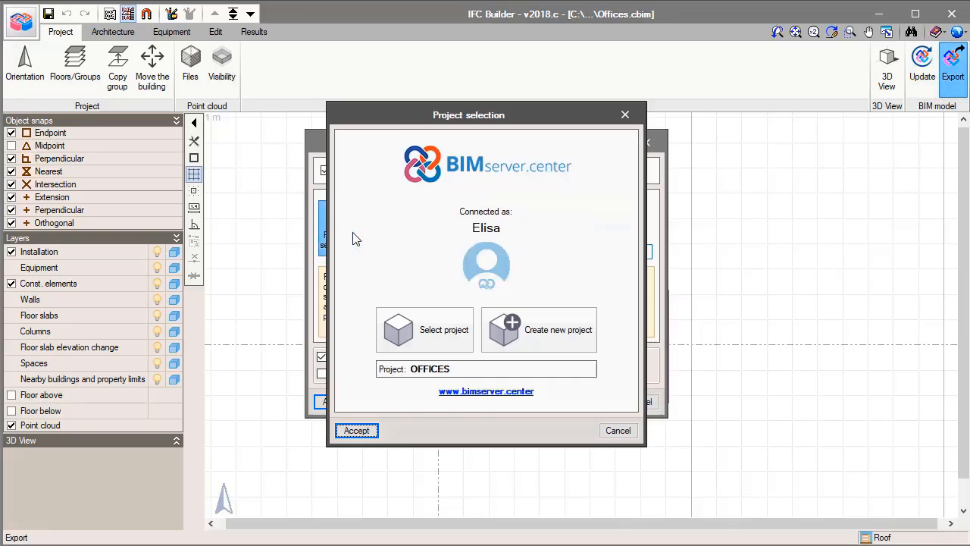
click(447, 393)
click(822, 72)
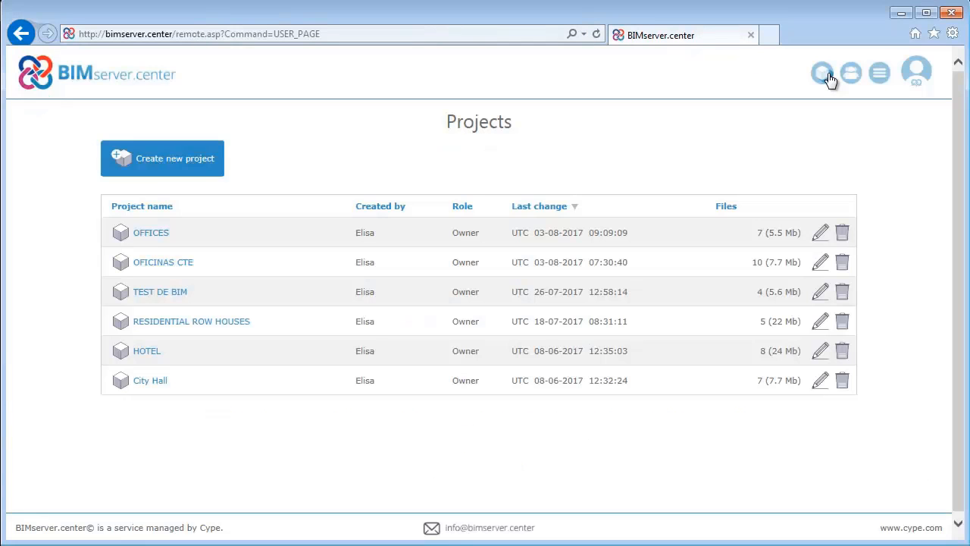
click(138, 238)
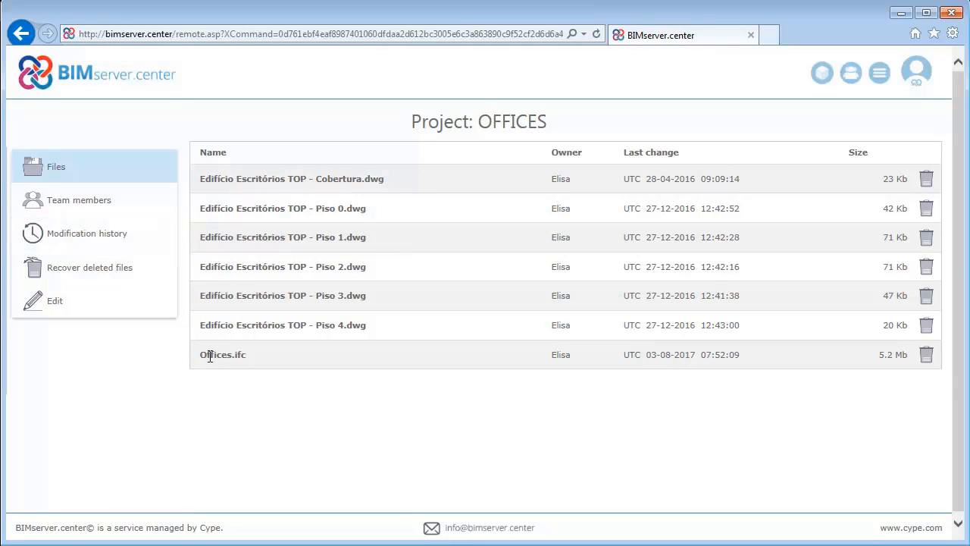
Prepare an invitation for a collaborator to the OFFICES project with the Moderator role and the Energy analysis area.
click(91, 206)
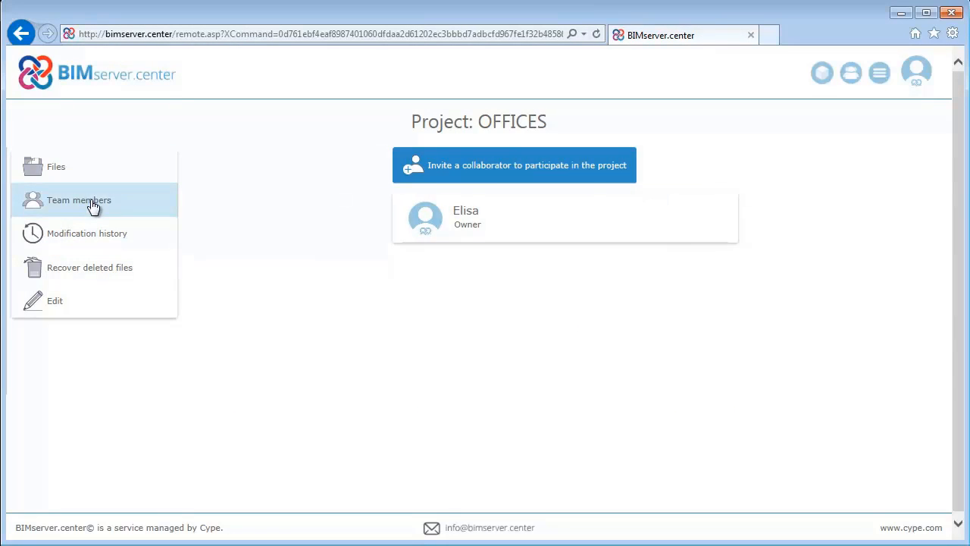
click(446, 167)
click(546, 186)
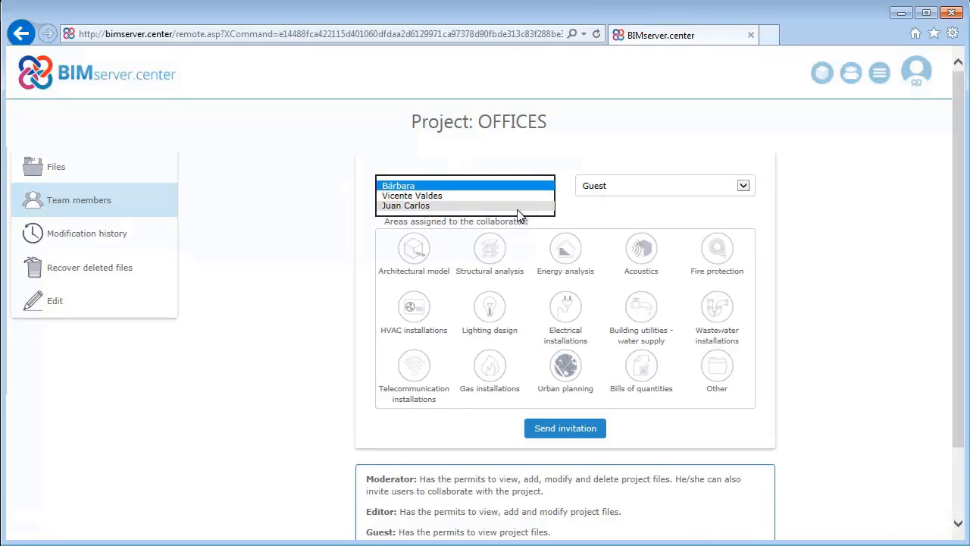
click(518, 210)
click(743, 185)
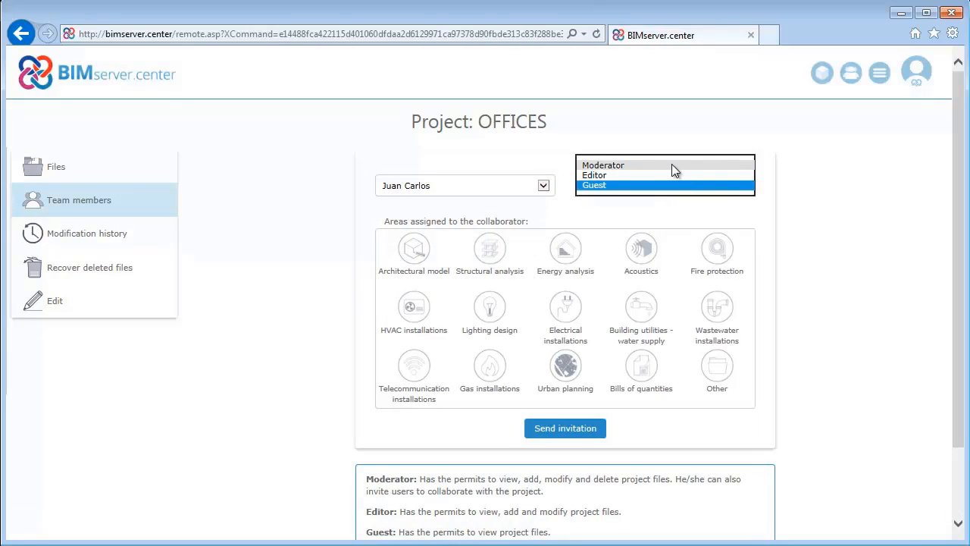
click(672, 165)
click(567, 249)
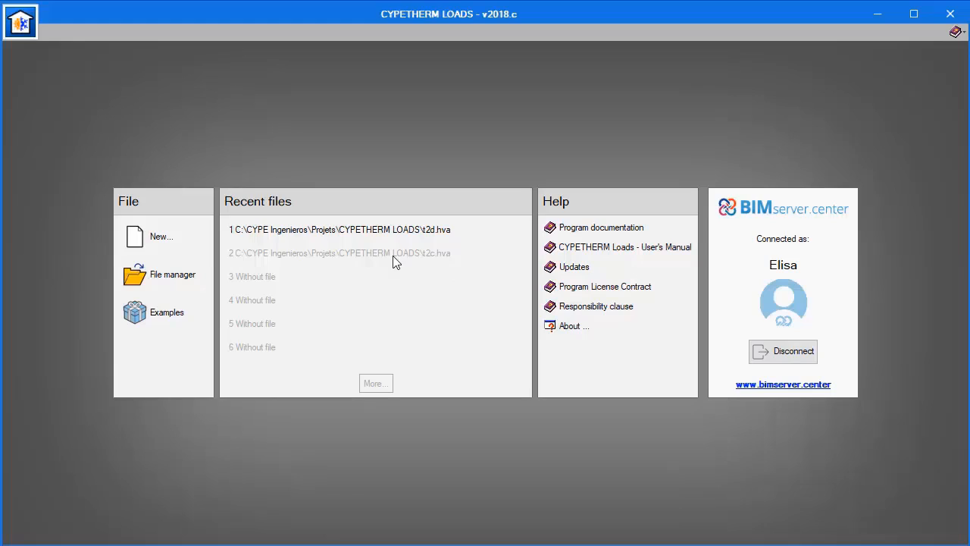
Switch to CYPETHERM LOADS and create a project file named OFFICES linked to the OFFICES project on BIMserver.center.
click(160, 248)
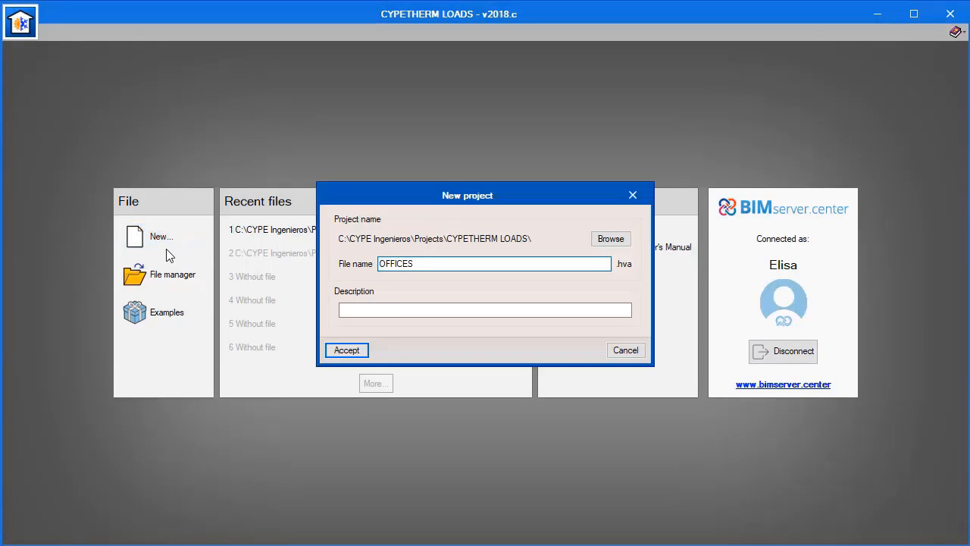
click(334, 348)
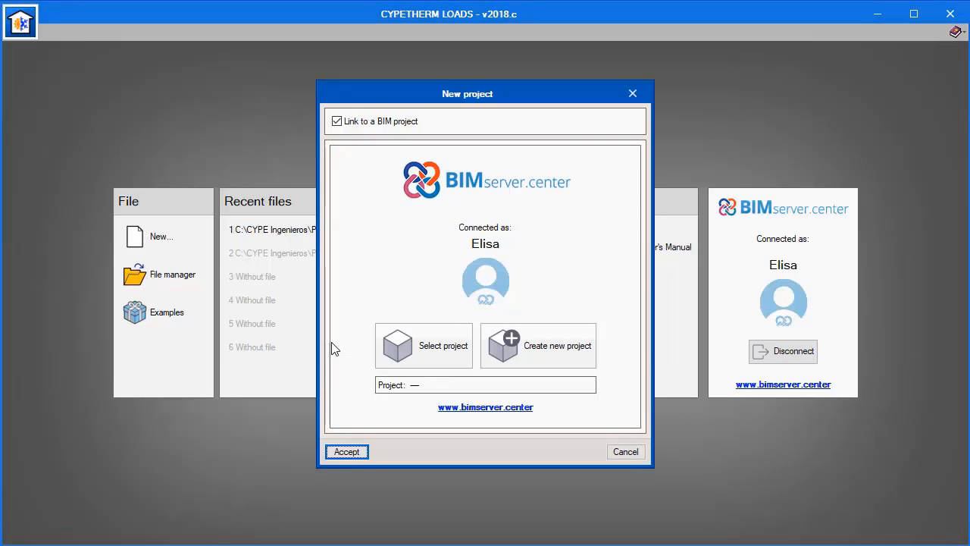
click(394, 353)
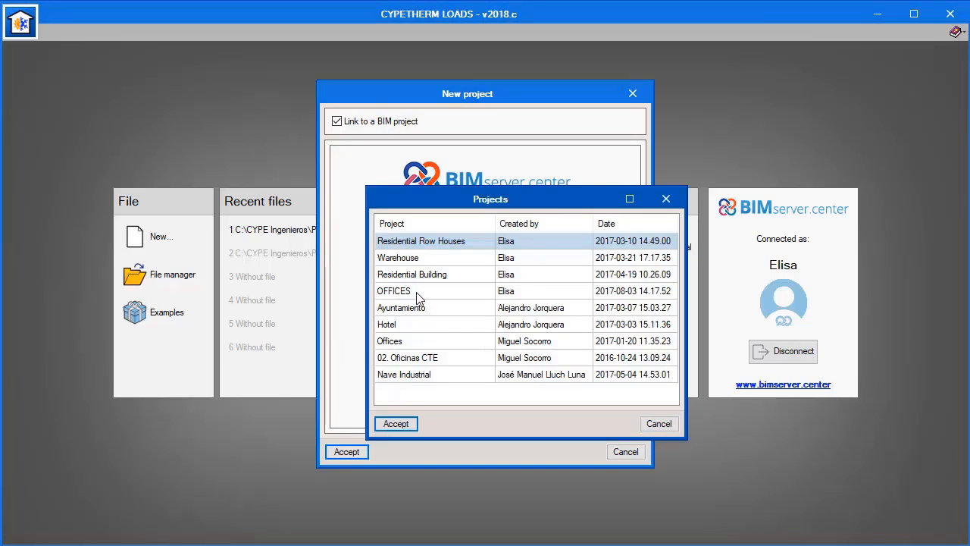
click(416, 292)
click(412, 422)
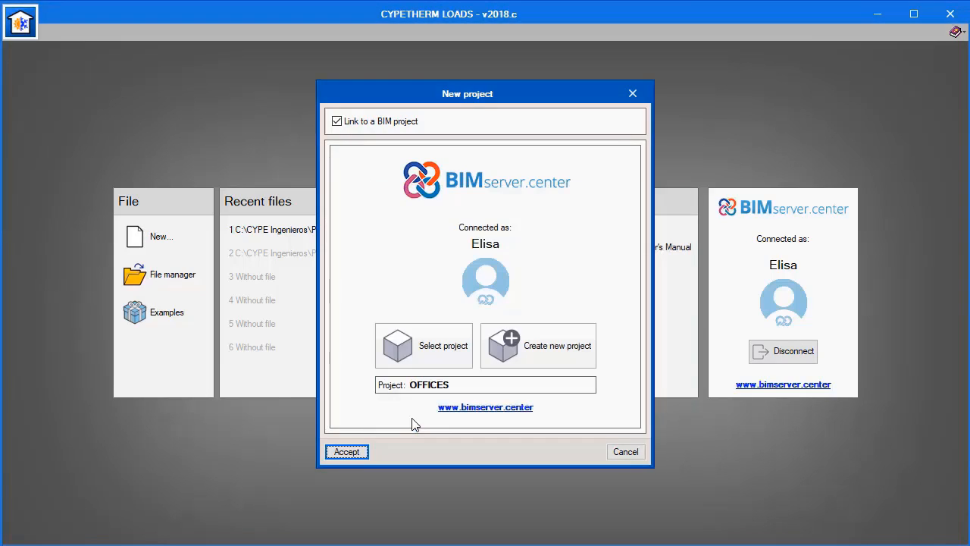
click(349, 452)
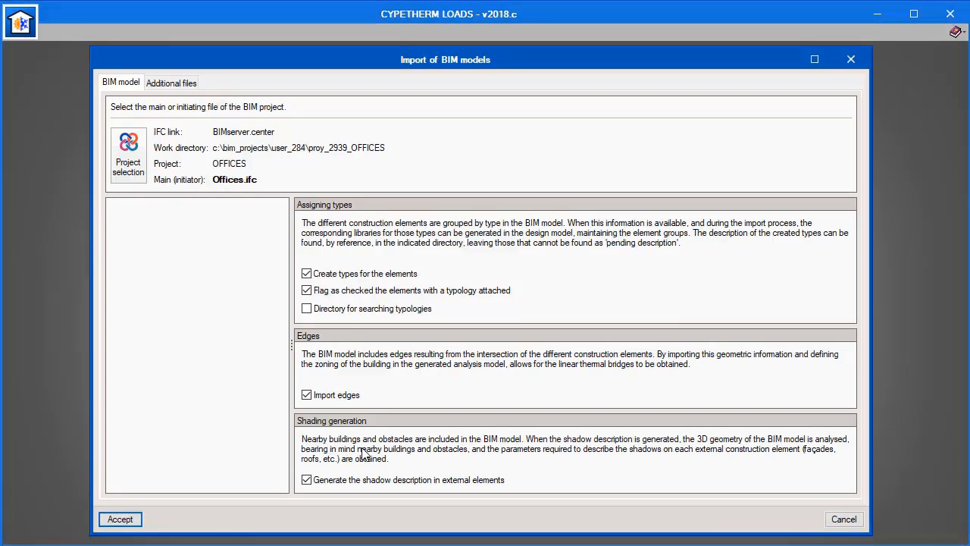
Import the BIM model using C:\CYPE Ingenieros\Library as the directory for searching typologies.
click(307, 309)
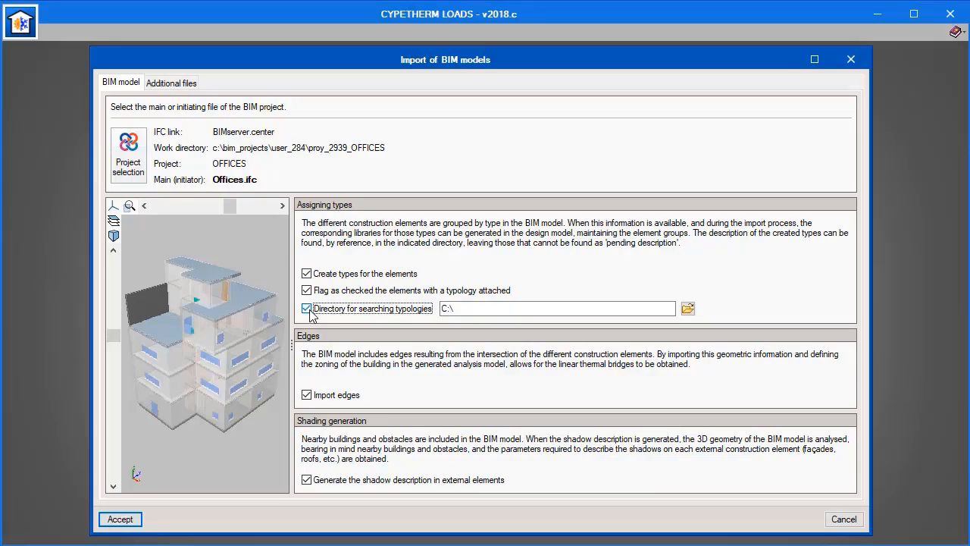
click(687, 309)
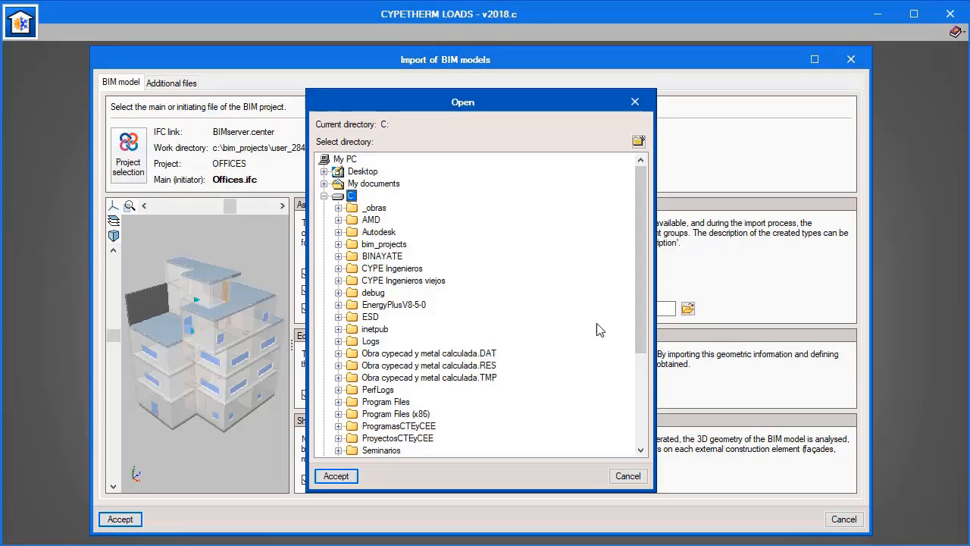
double_click(417, 270)
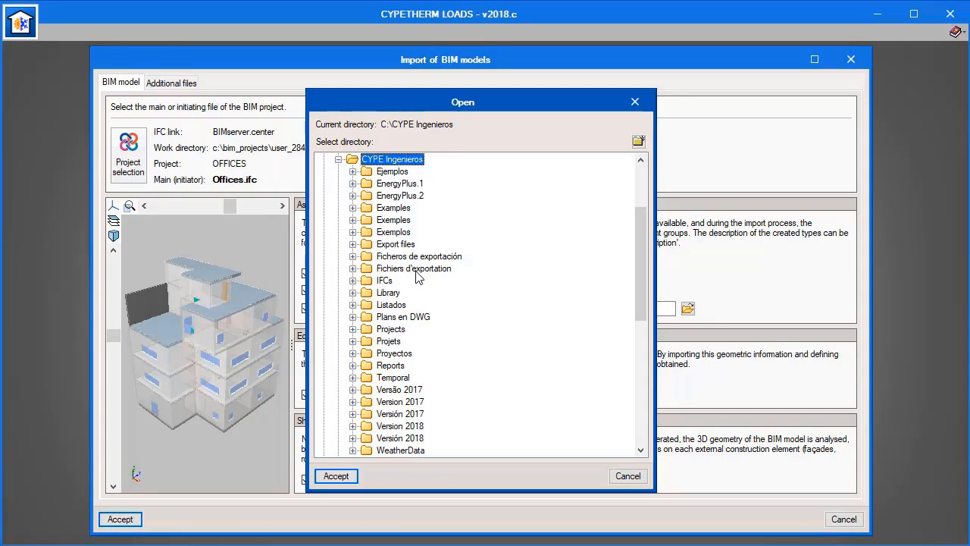
click(394, 294)
click(348, 476)
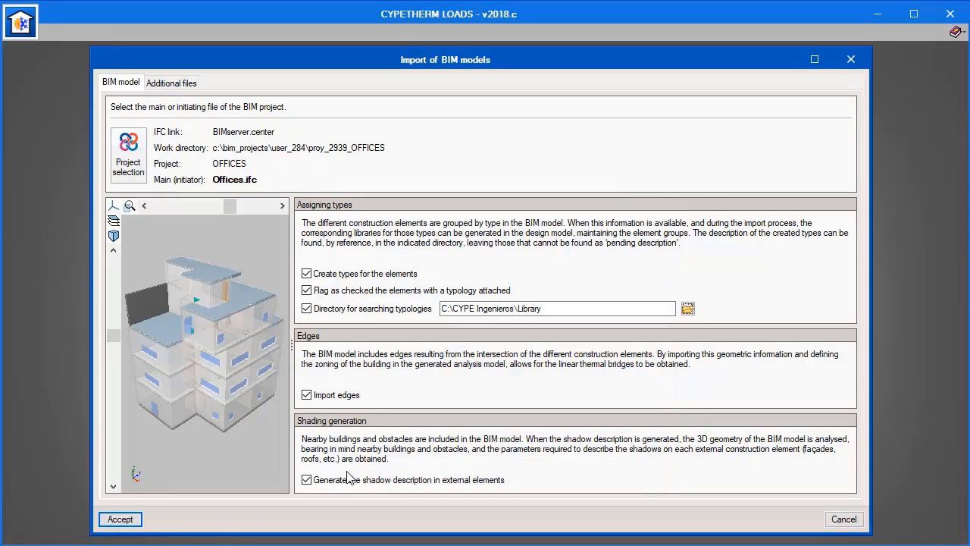
click(132, 520)
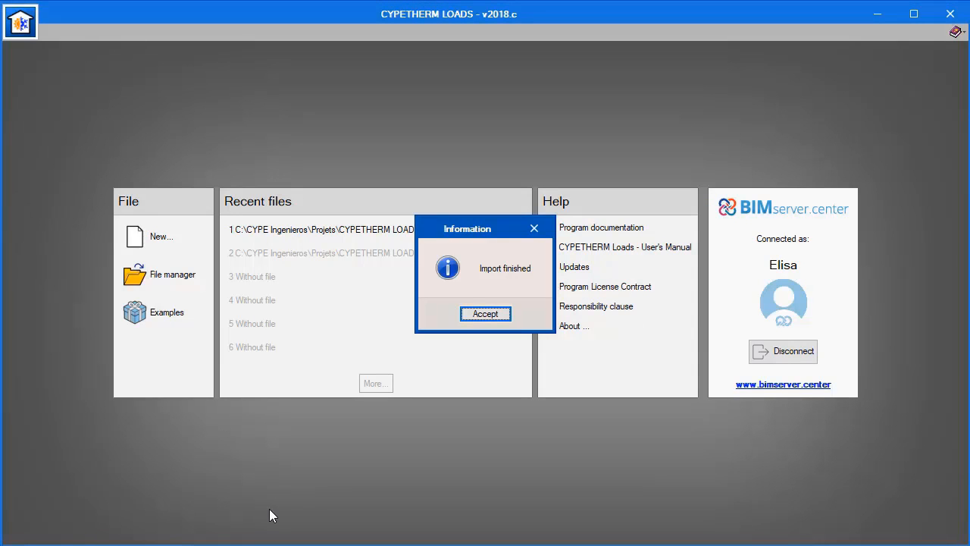
click(485, 313)
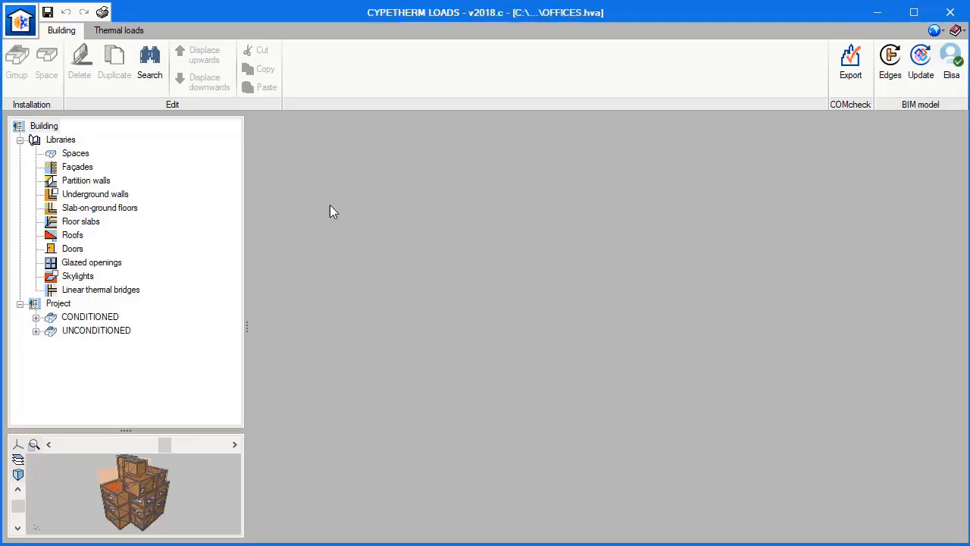
Examine the OFFICE space type in the Spaces library, checking its design temperatures, ventilation and internal heat gains.
click(76, 153)
double_click(301, 159)
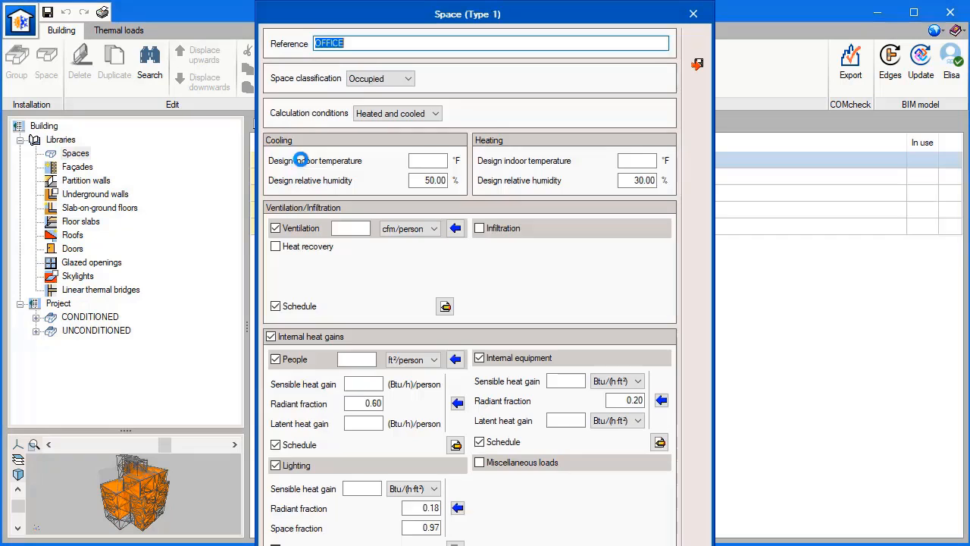
drag(411, 163, 439, 167)
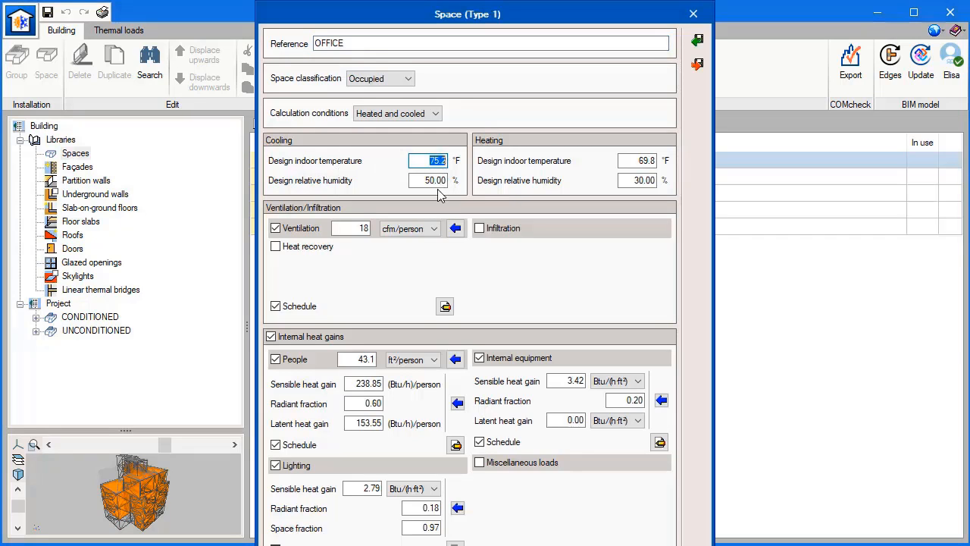
click(424, 228)
click(430, 227)
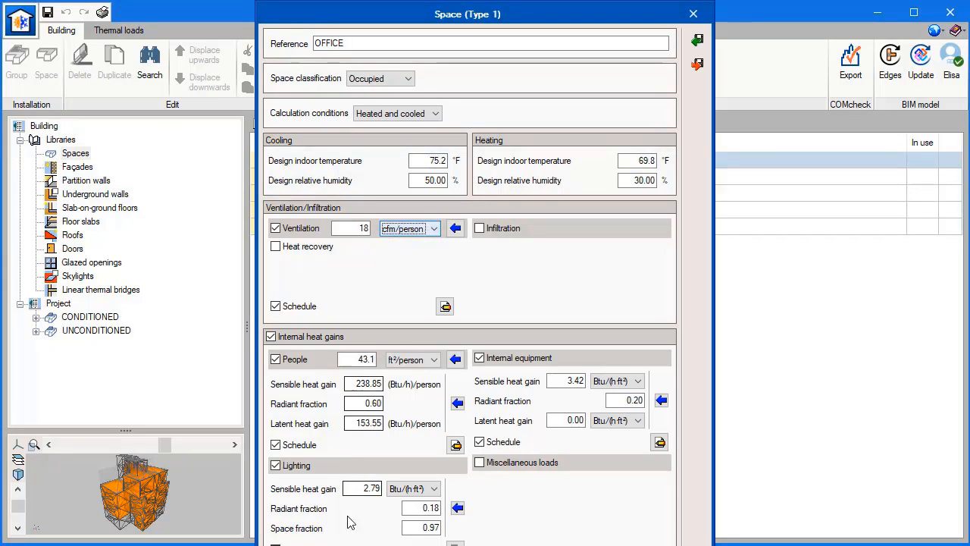
key(Return)
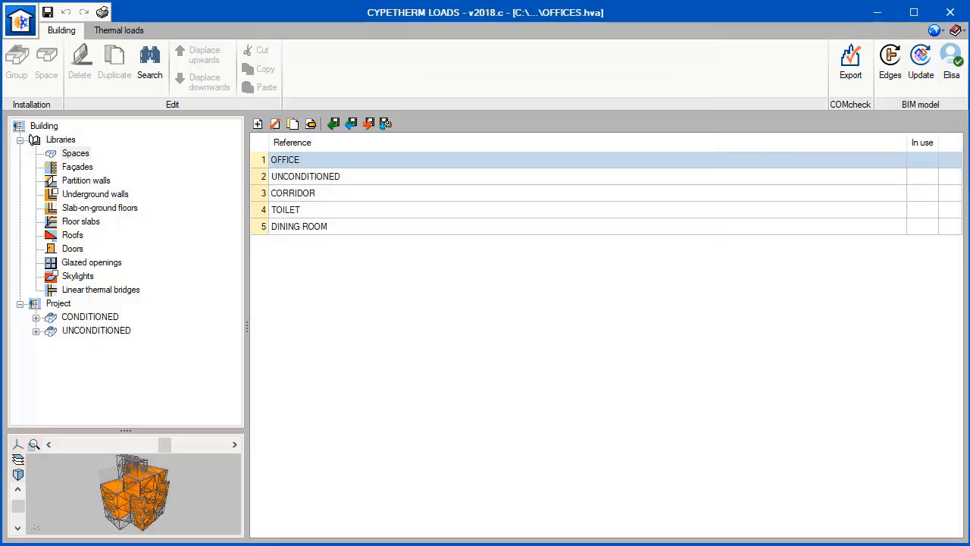
Examine the layers of the WALL-1 façade type in the library.
click(79, 167)
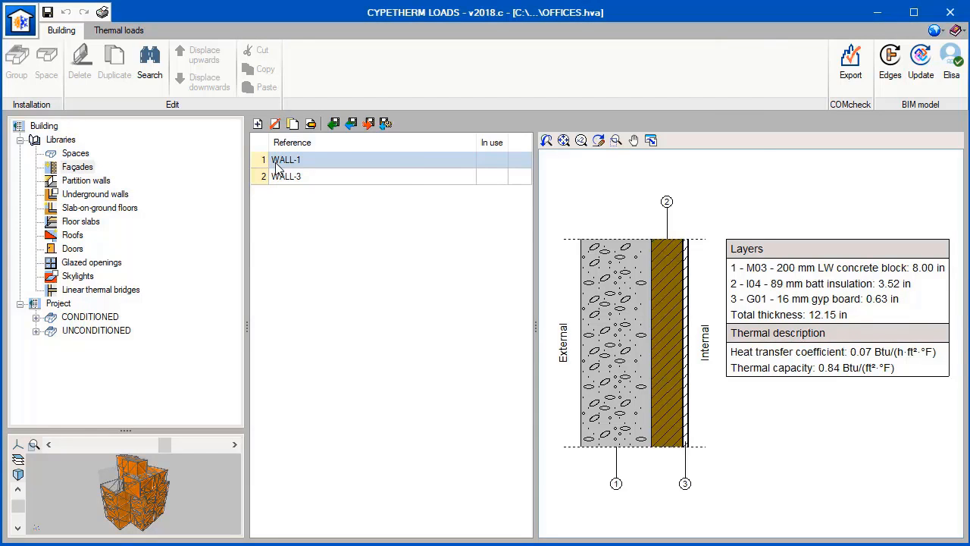
double_click(274, 162)
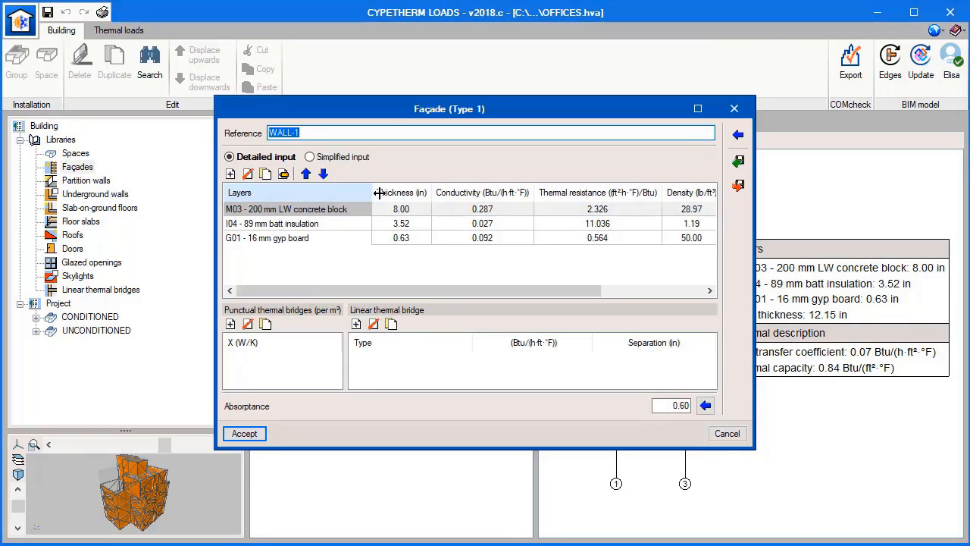
click(345, 226)
click(244, 433)
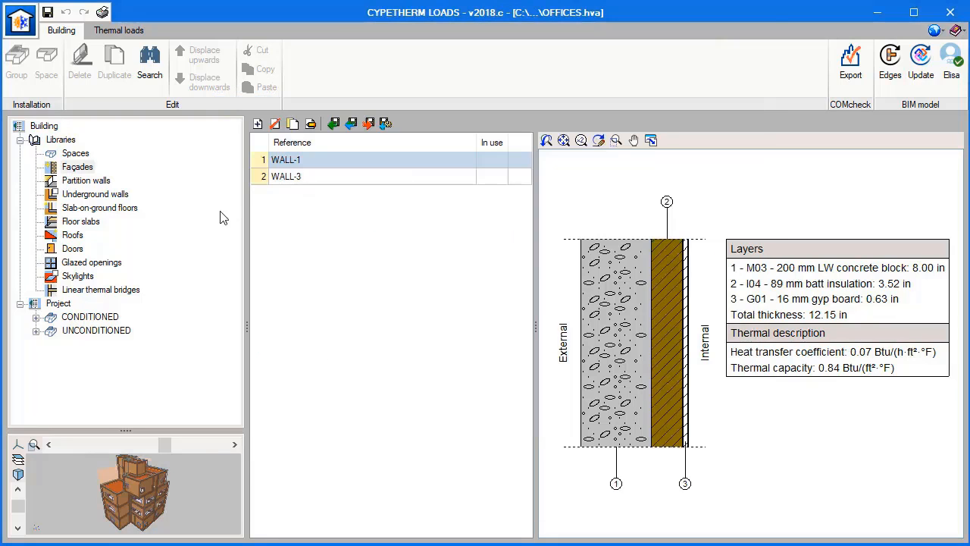
Start importing ASHRAE weather data for the project location, choosing region 4 - NORTH AND CENTRAL AMERICA and country United States.
click(139, 32)
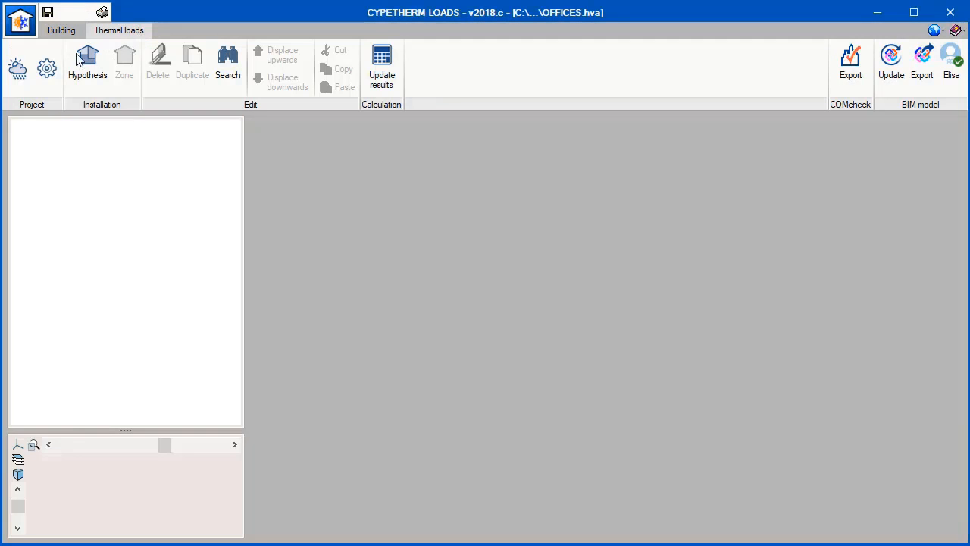
click(17, 69)
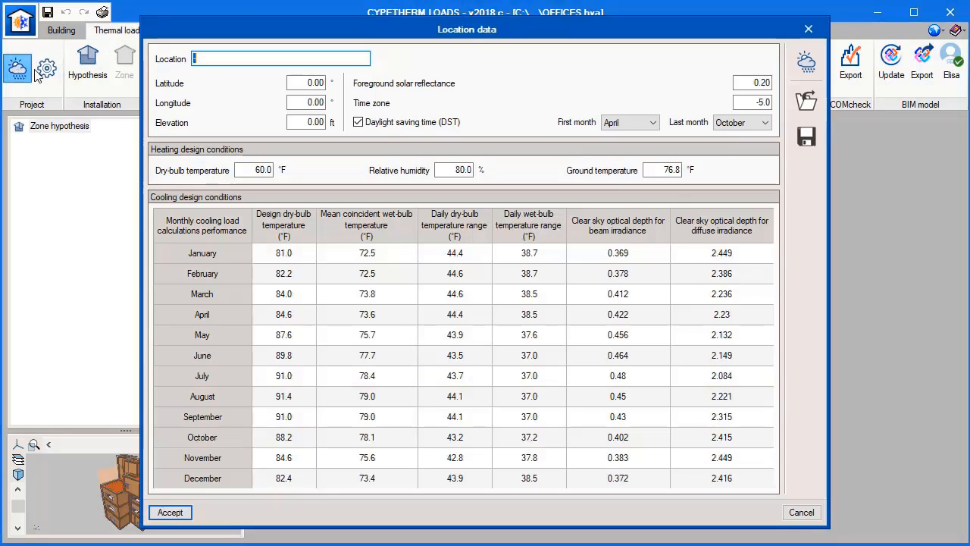
click(807, 61)
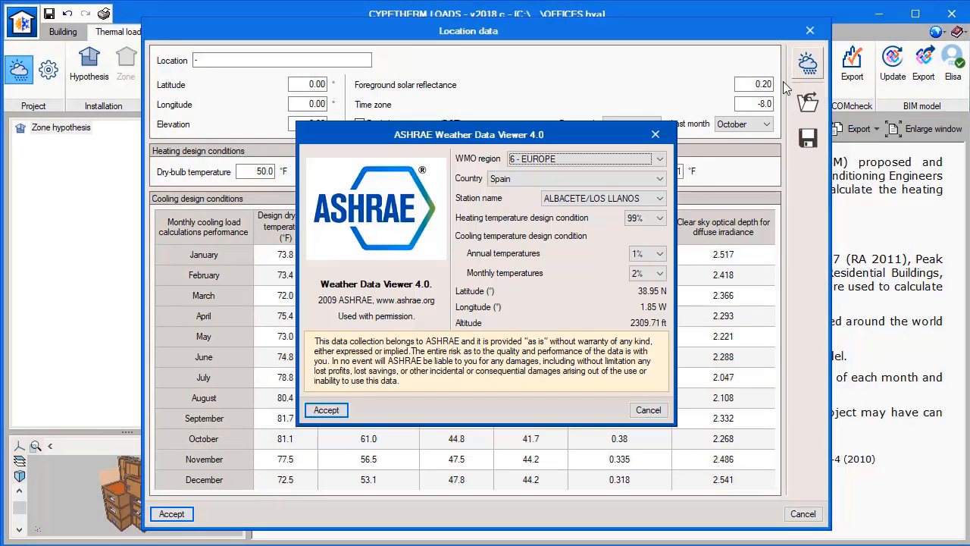
click(627, 162)
click(620, 202)
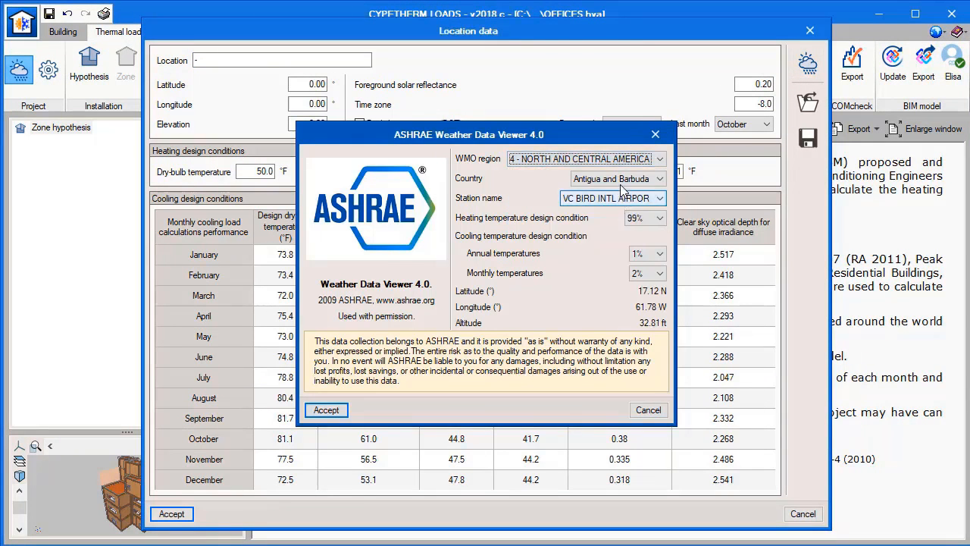
click(621, 181)
click(614, 419)
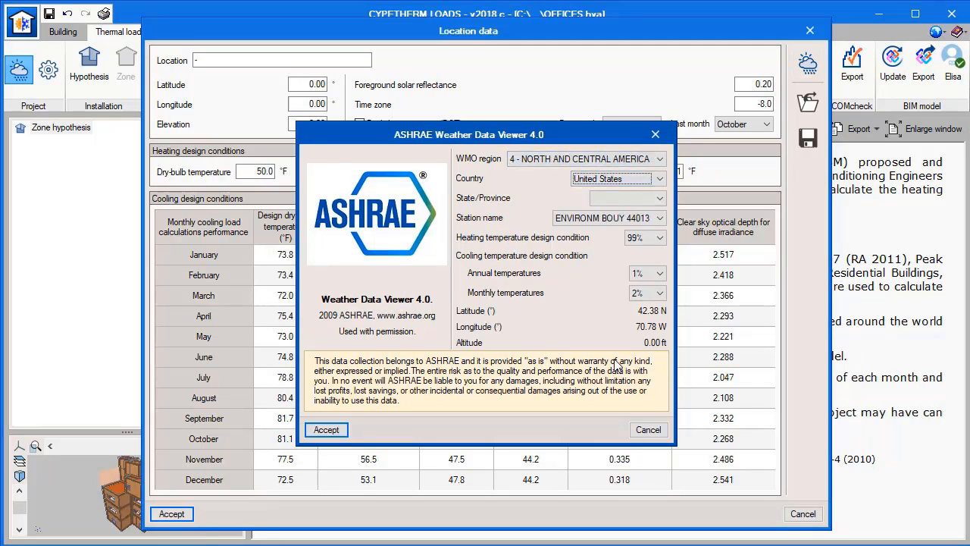
Choose California and the LOS ANGELES INTL ARPT weather station, and accept the imported location data.
click(621, 199)
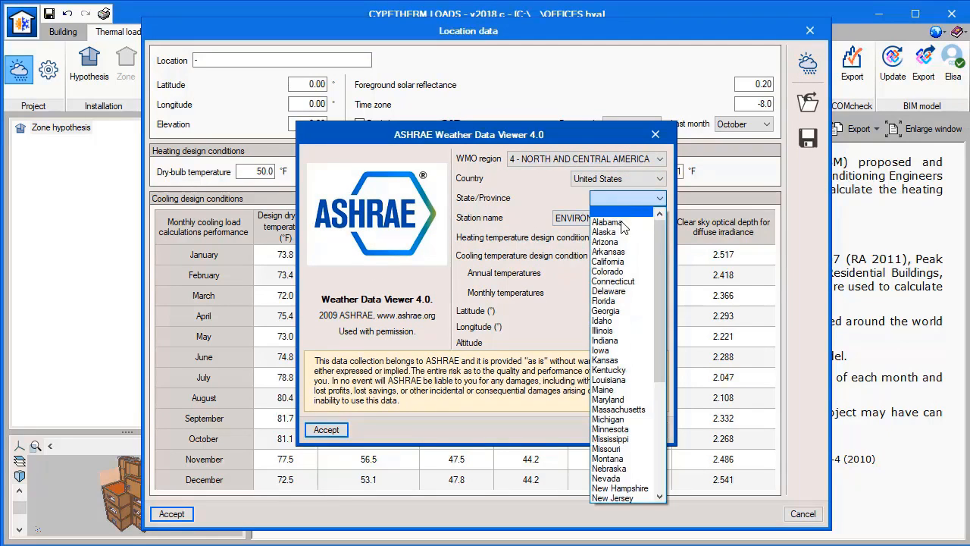
click(614, 260)
click(619, 219)
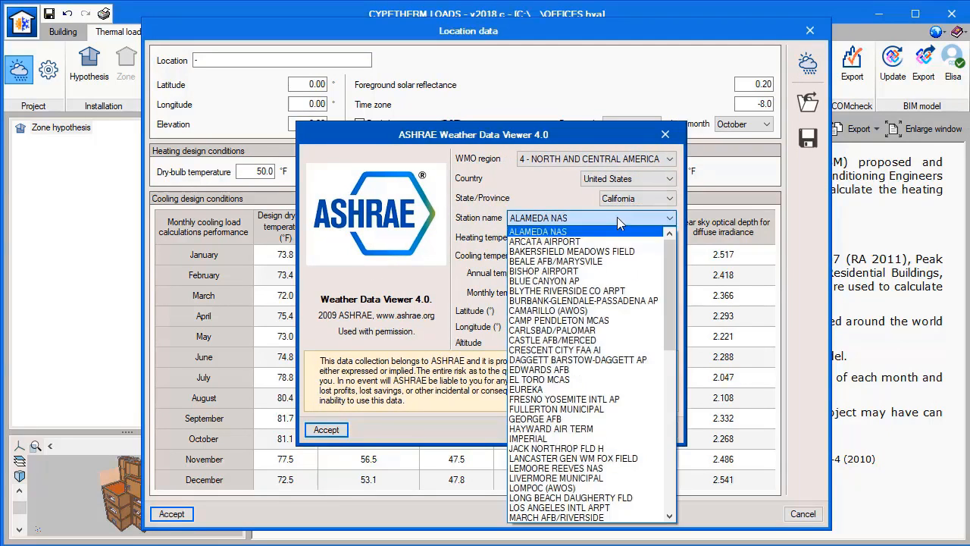
click(572, 506)
click(325, 429)
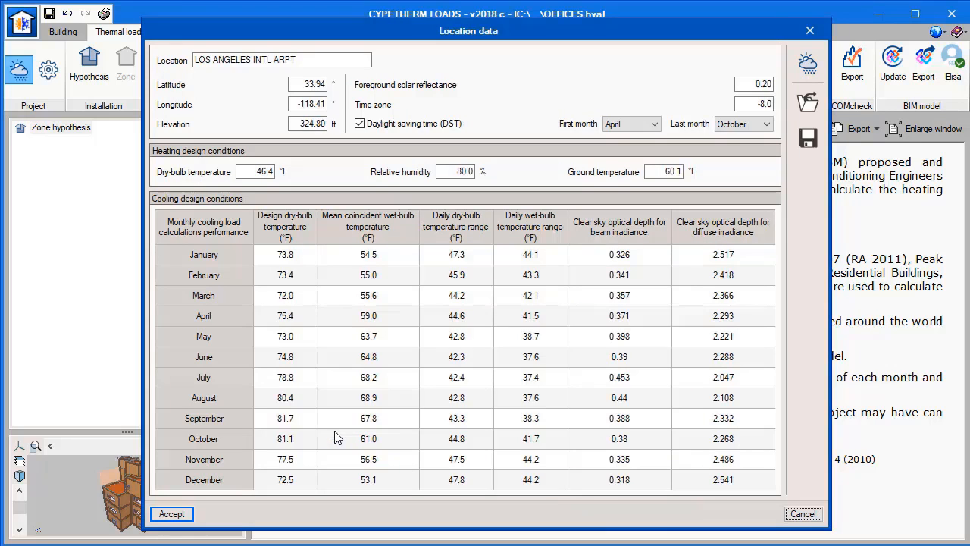
click(164, 514)
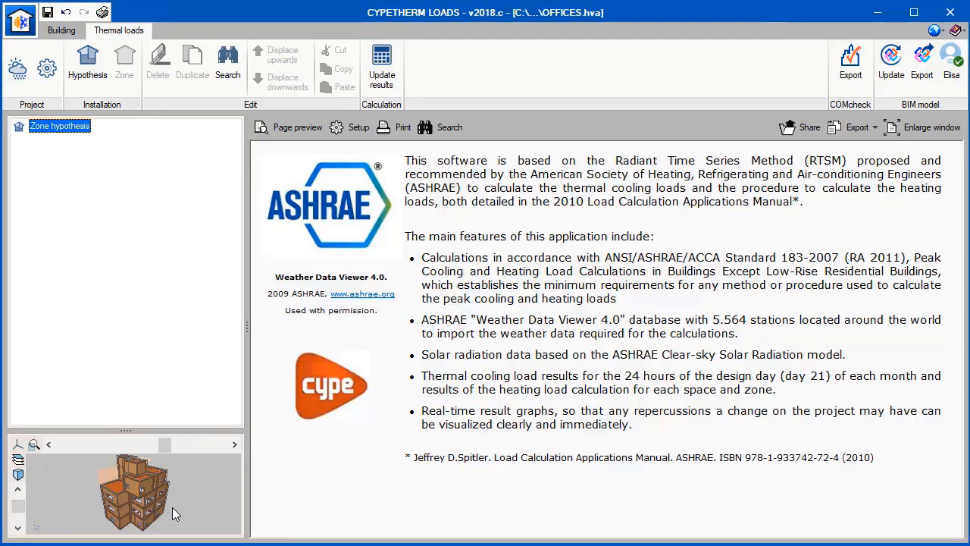
Create Hypothesis 1 and add Zone 1 containing all the CONDITIONED spaces.
click(94, 80)
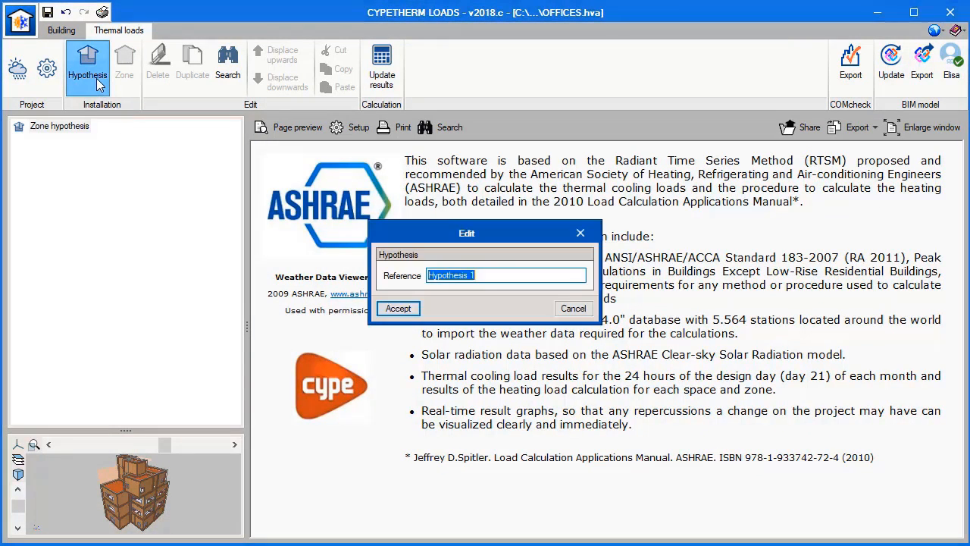
click(395, 309)
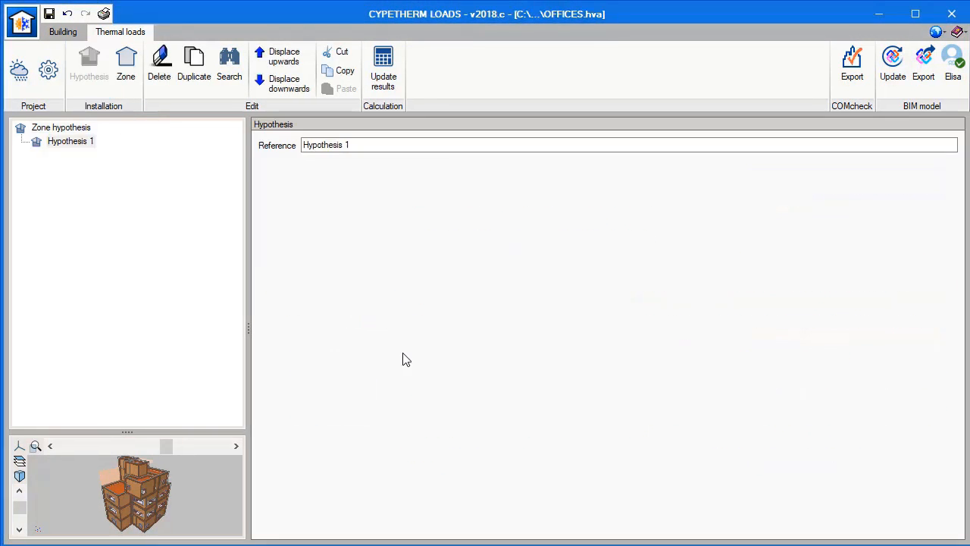
click(127, 67)
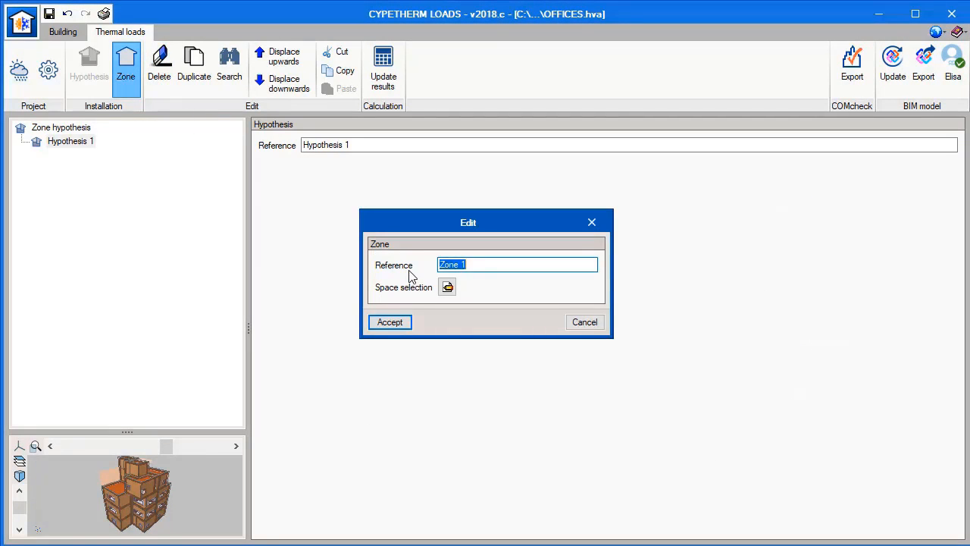
click(447, 288)
click(403, 101)
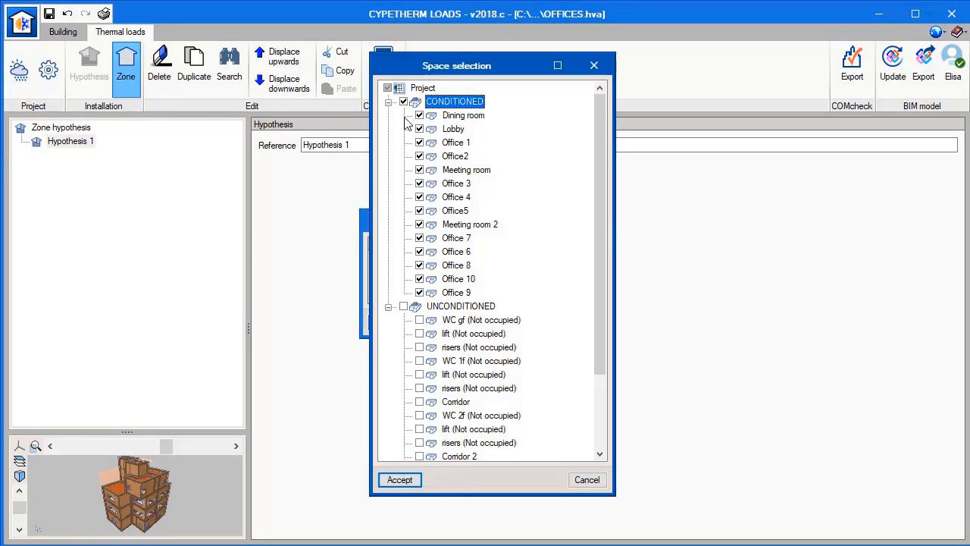
click(399, 479)
click(393, 325)
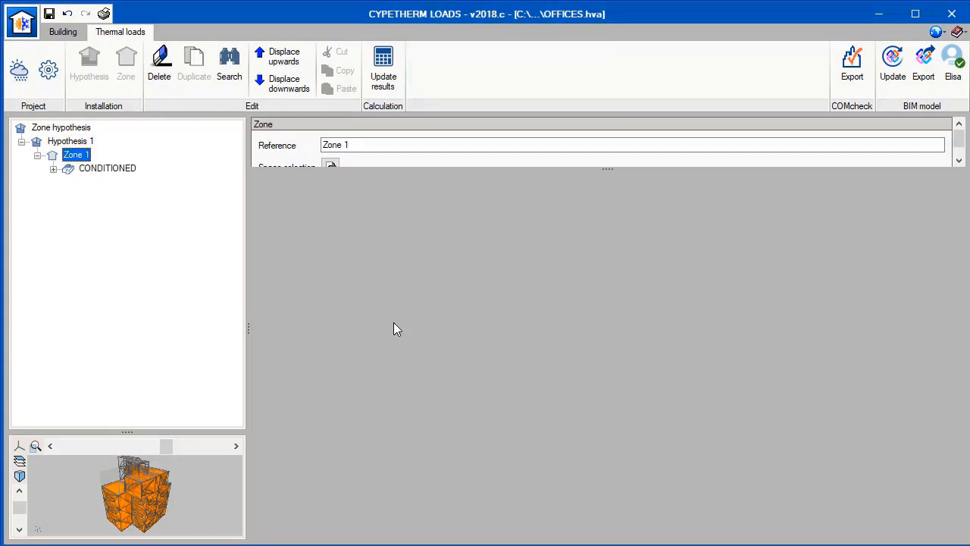
Calculate the thermal load results and review the zone cooling loads summary in Zone 1's complete report.
click(383, 76)
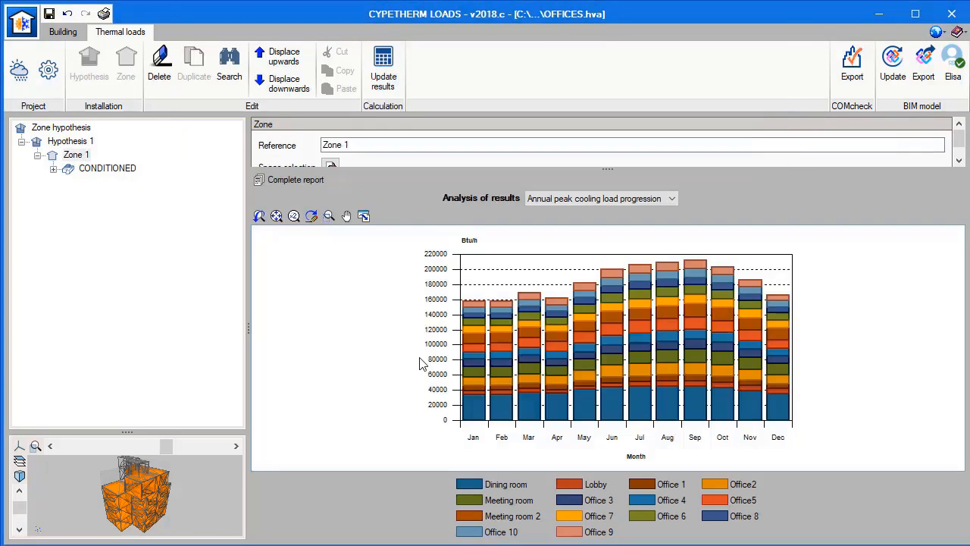
click(300, 180)
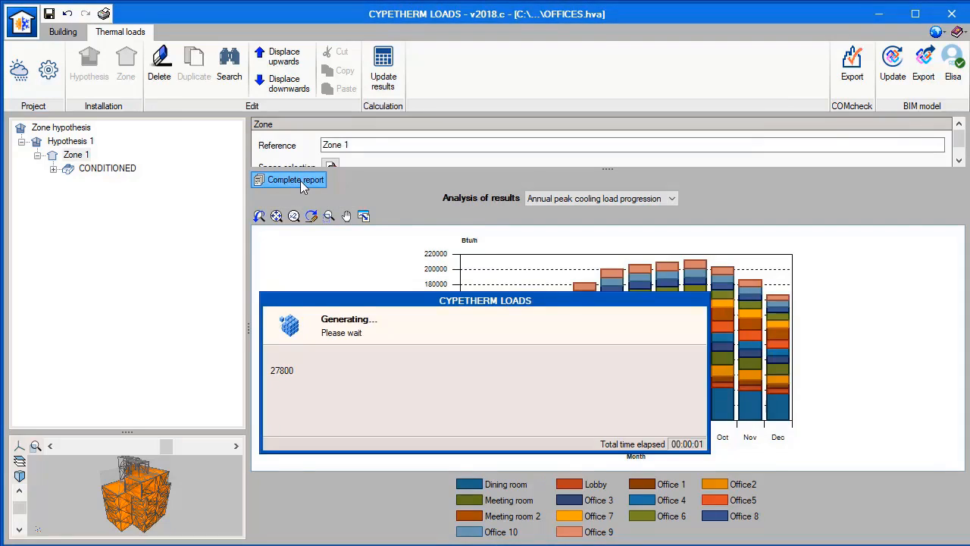
scroll(883, 463, down, 7)
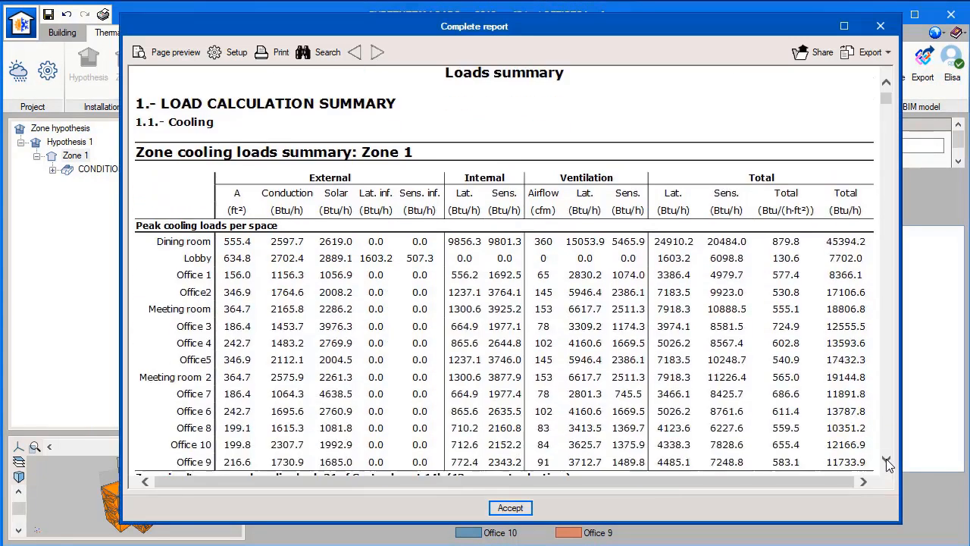
drag(831, 444, 842, 444)
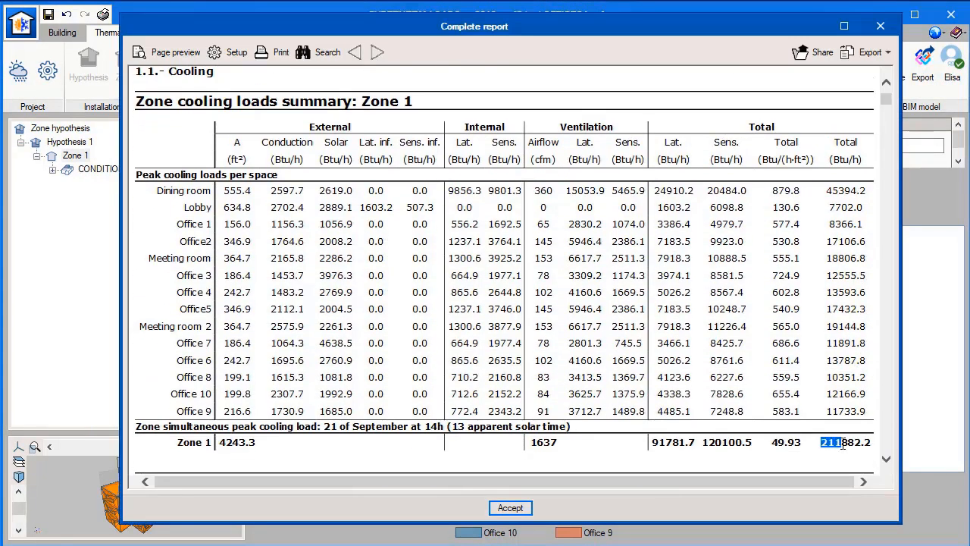
click(519, 507)
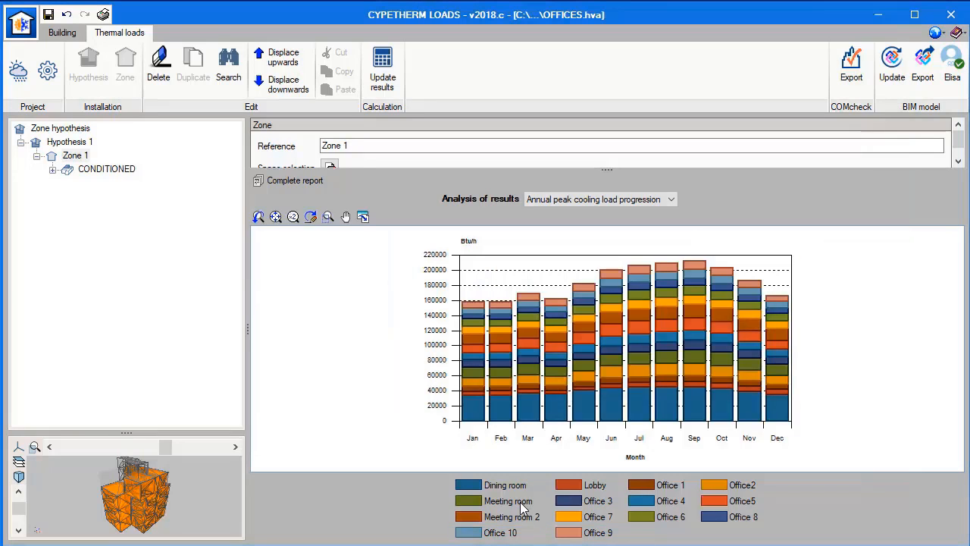
Export the thermal load results to the BIM model in IFC format with the file name Offices CYPETHERM LOADS.
click(922, 76)
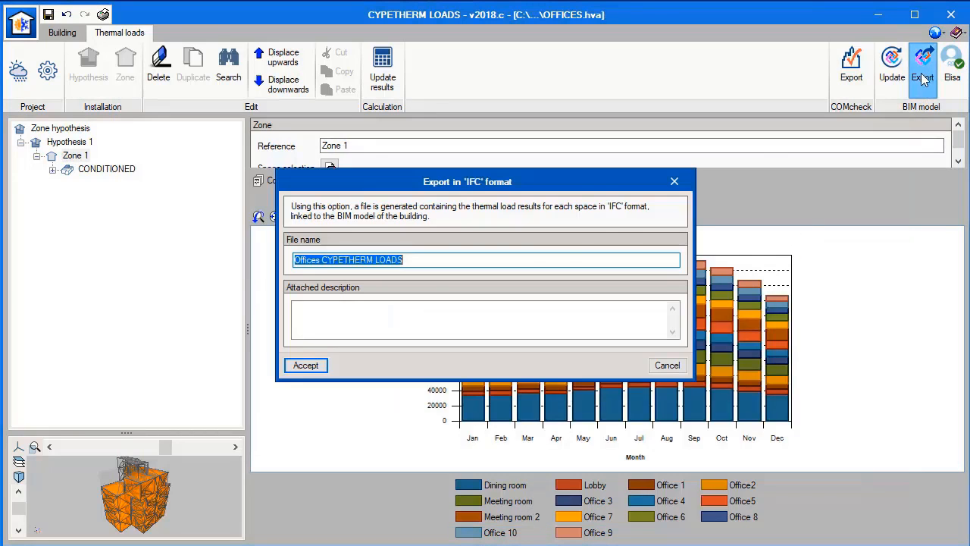
click(307, 366)
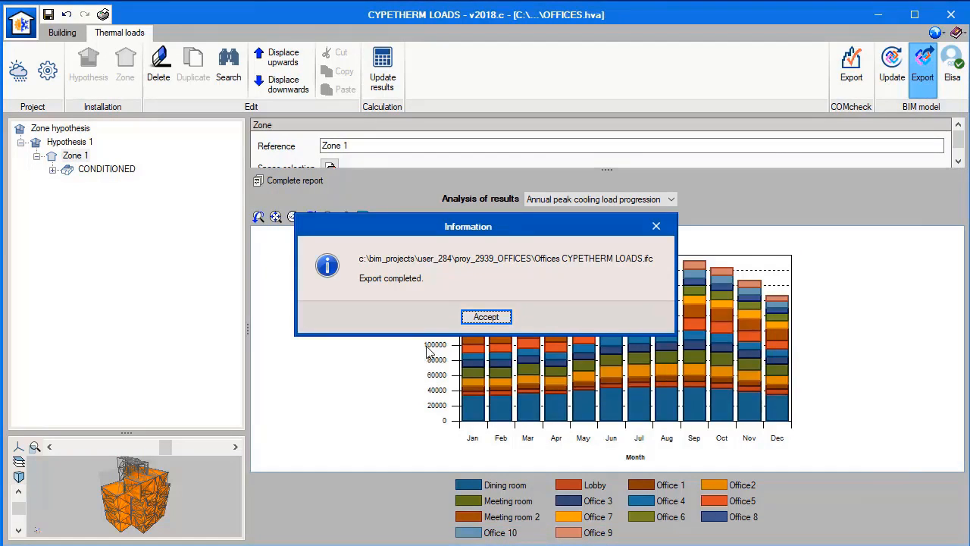
click(486, 317)
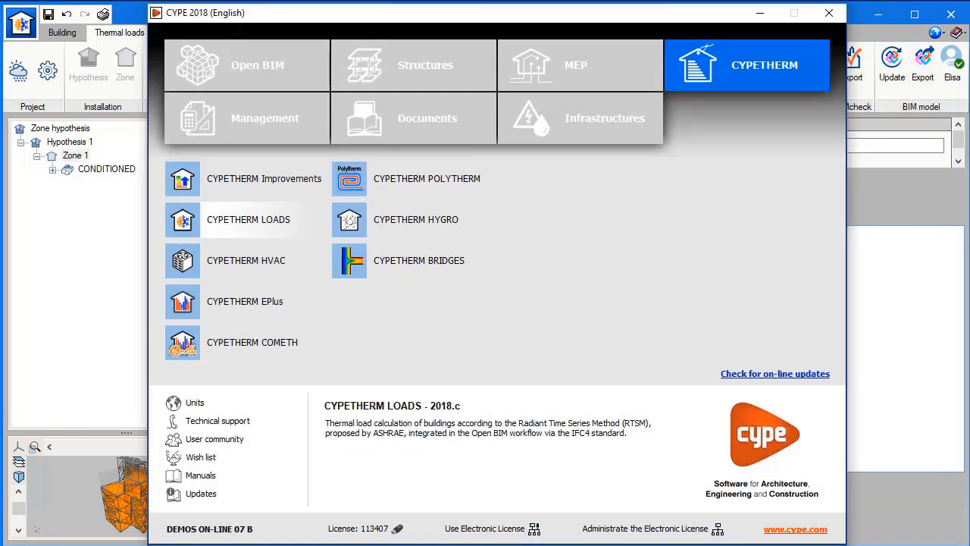
Switch to CYPETHERM HVAC and create a new project file named OFFICES.
click(268, 272)
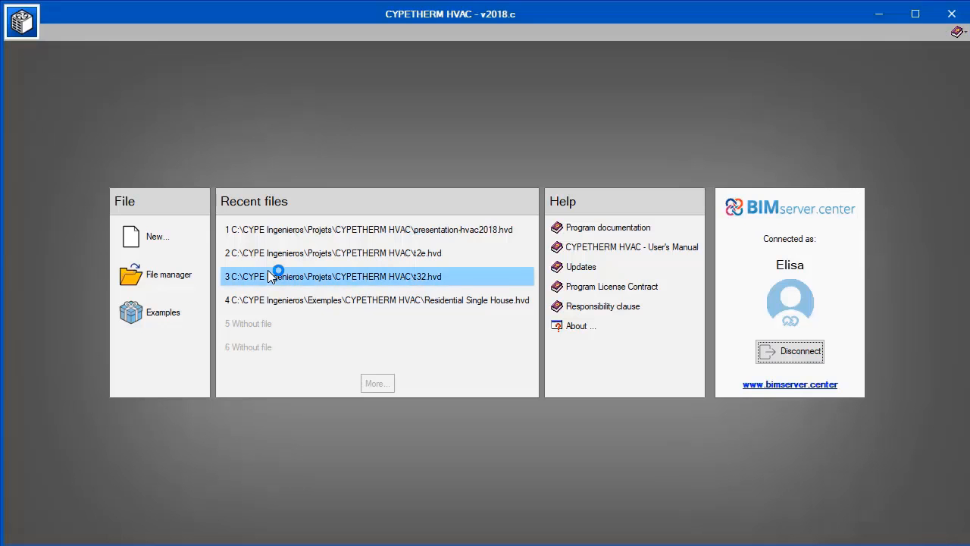
click(166, 239)
text(OFFICES)
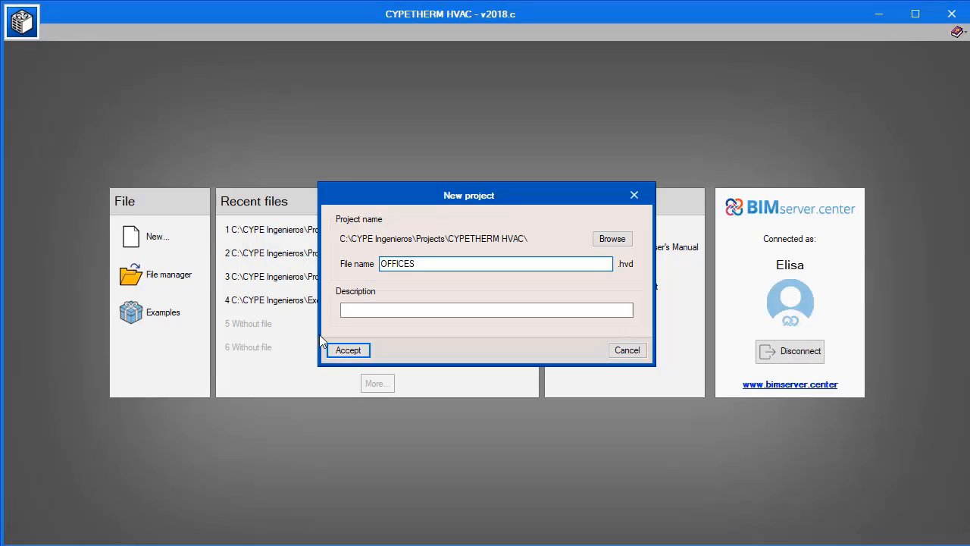
click(340, 352)
Start the BIM model import for the new project and select the OFFICES project from BIMserver.center.
click(376, 313)
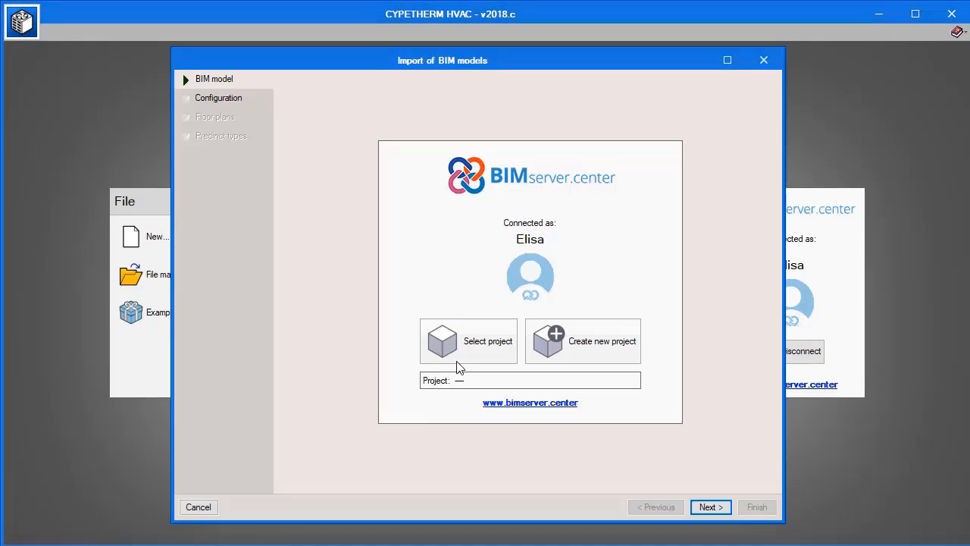
click(457, 367)
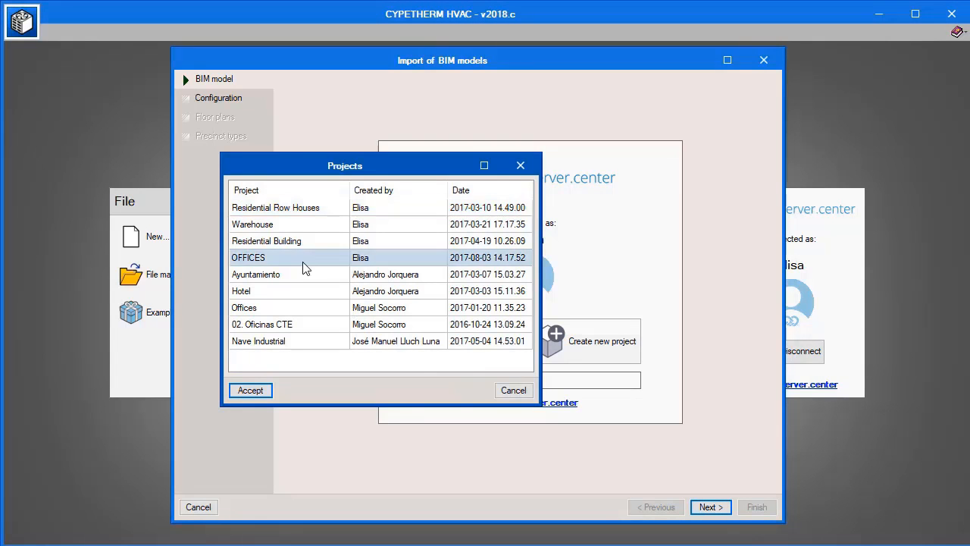
double_click(305, 262)
Enable the directory for searching typologies in the import configuration and set it to the Library folder inside C:\CYPE Ingenieros.
click(700, 508)
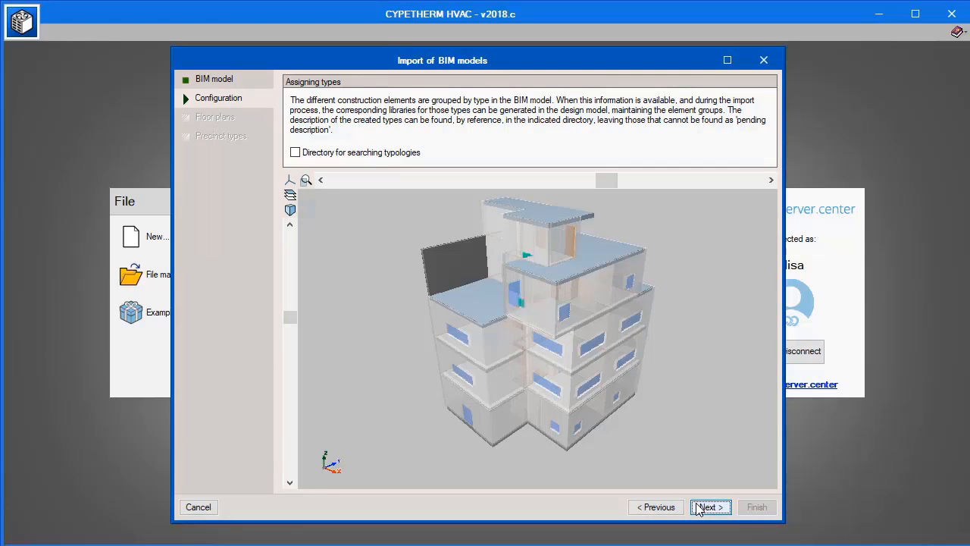
click(296, 152)
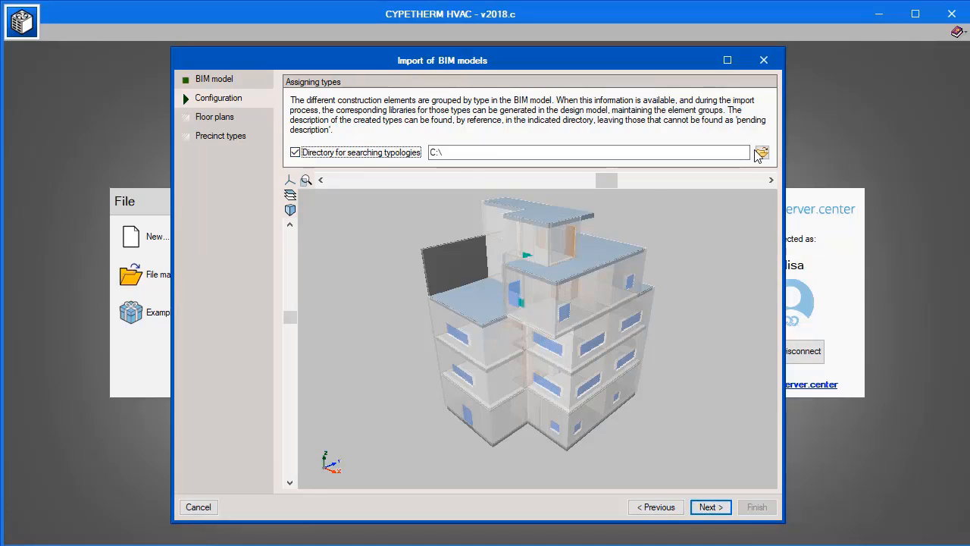
click(762, 153)
double_click(389, 263)
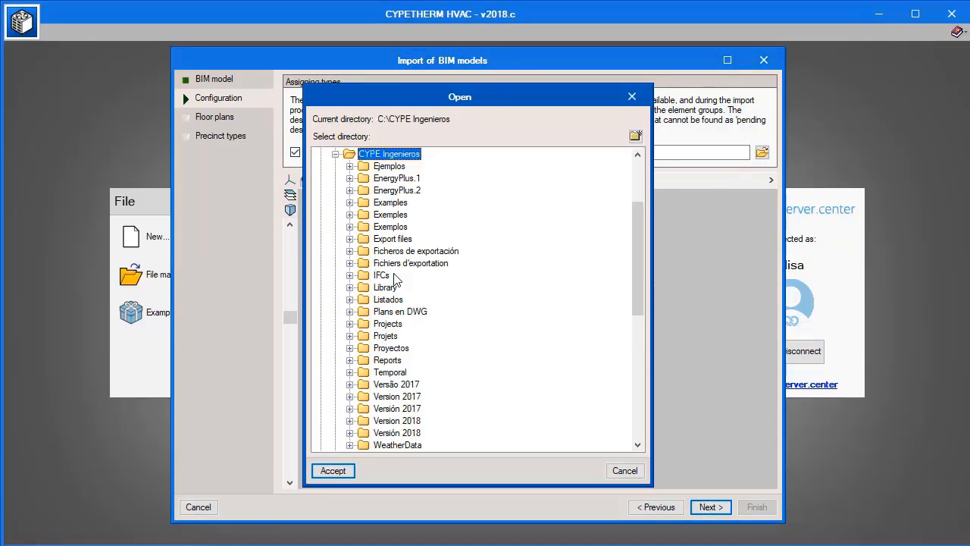
click(371, 286)
click(333, 470)
Keep all floors from Ground floor to Roof selected, accept the precinct types and finish importing the BIM model.
click(707, 503)
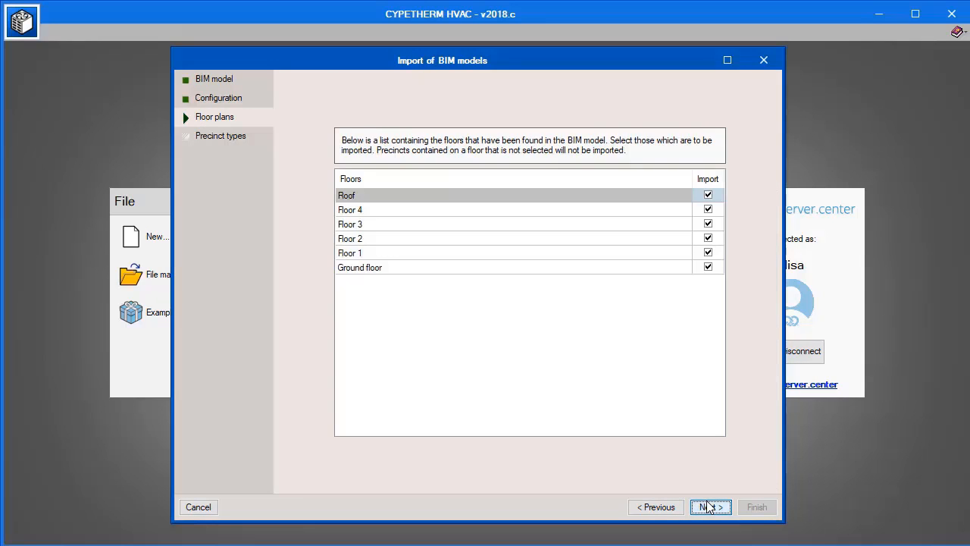
click(706, 501)
click(746, 506)
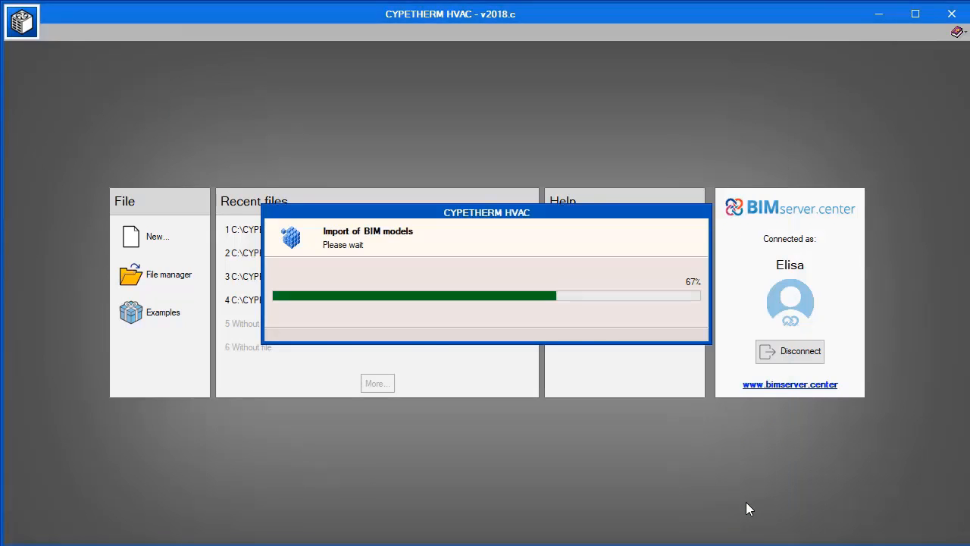
click(485, 401)
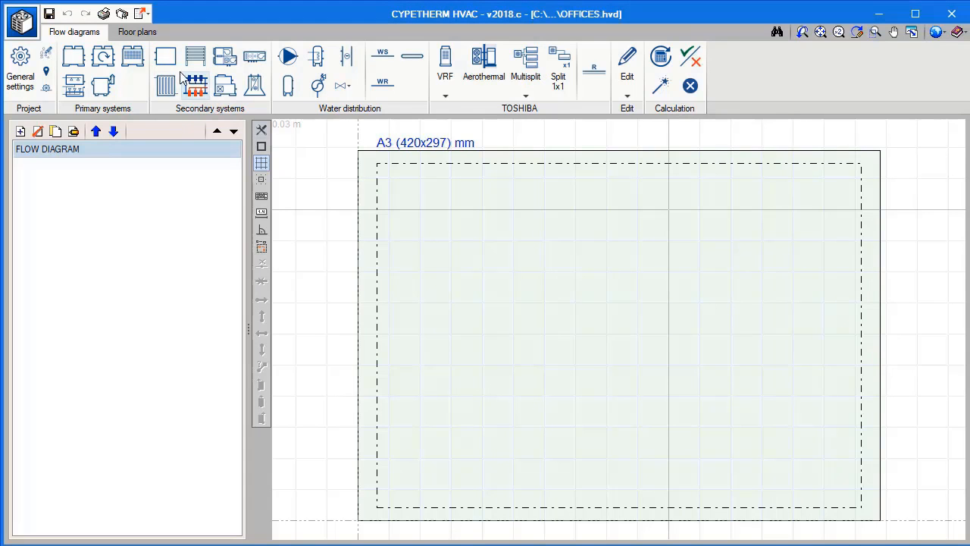
Open the Ground floor plan and examine the thermal loads and ventilation flow of Office 1.
click(149, 35)
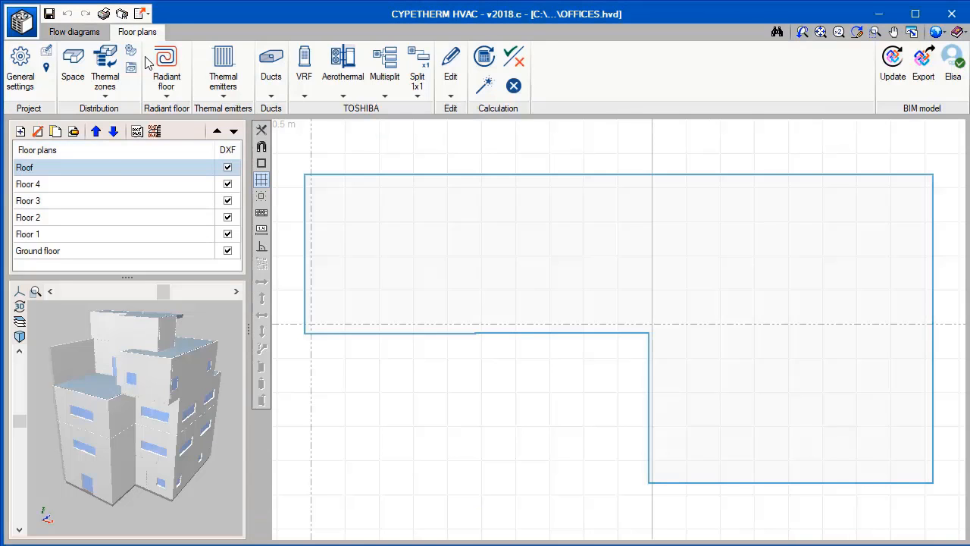
click(84, 254)
mouse_move(738, 337)
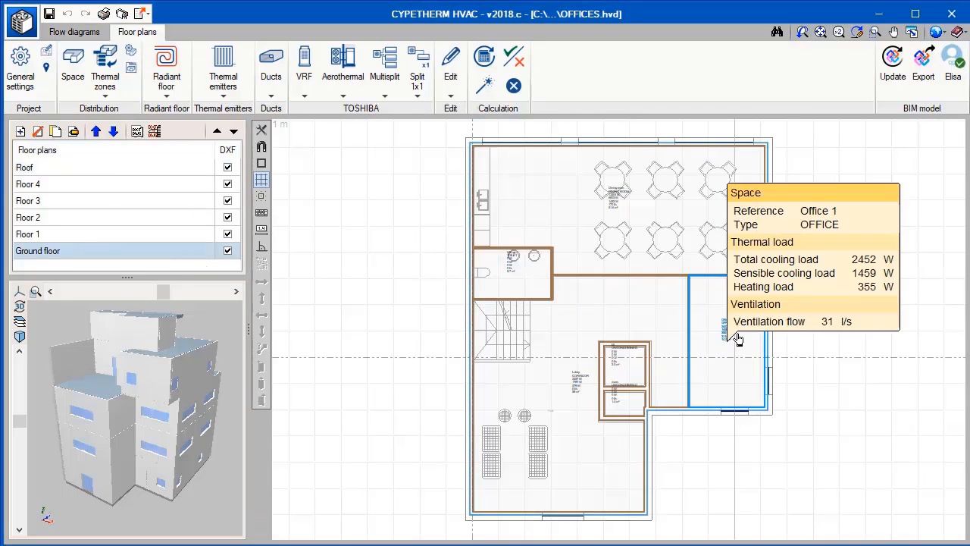
Place a Toshiba VRF 4 way cassette indoor unit with reference OF1 in the middle of Office 1.
click(304, 72)
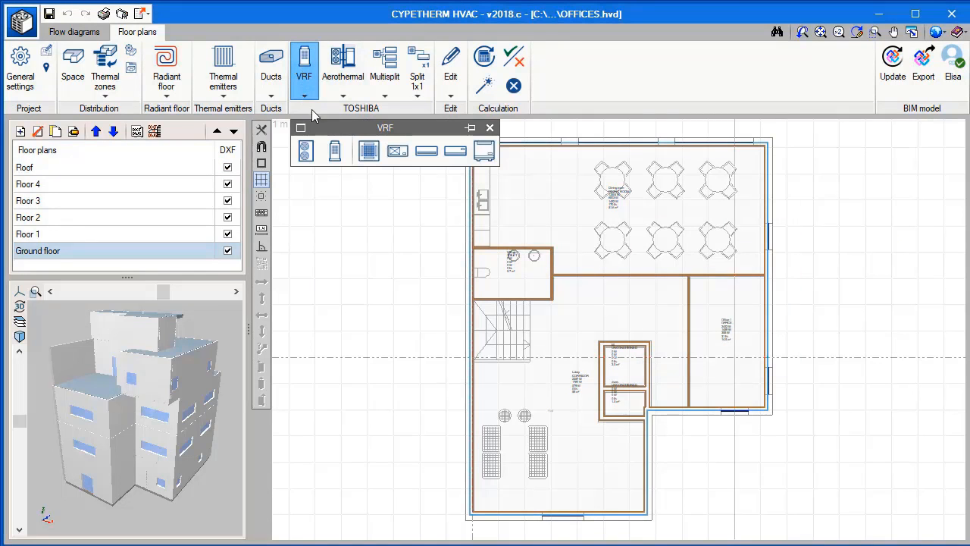
drag(317, 123, 309, 121)
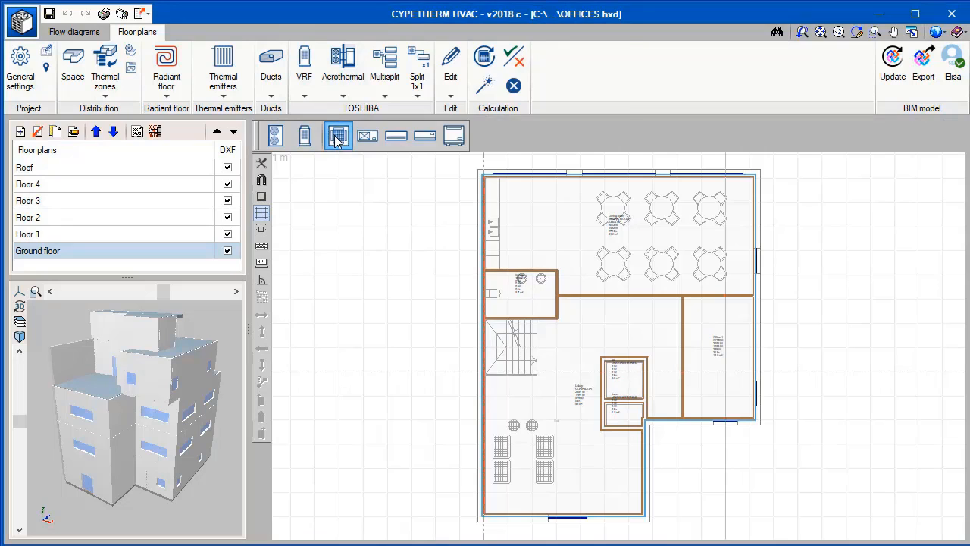
click(336, 137)
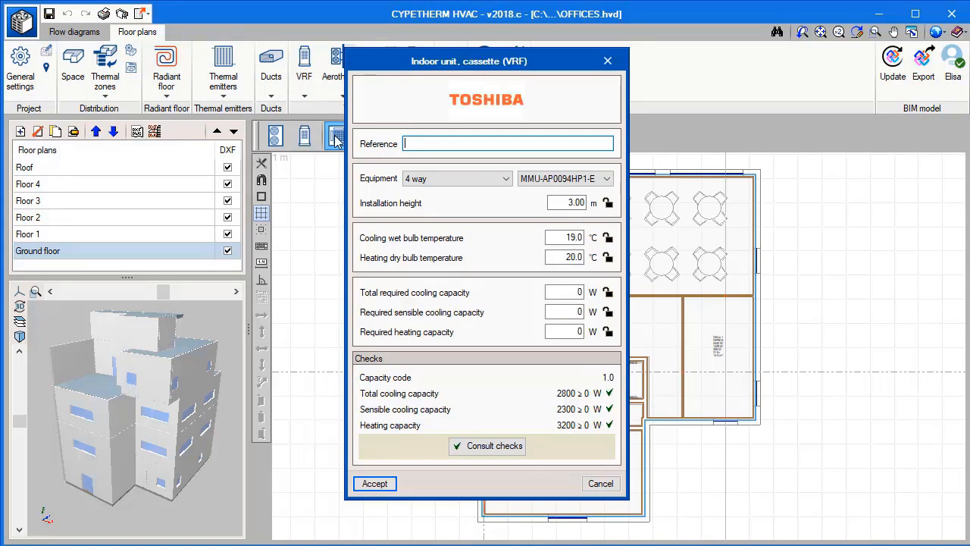
click(374, 483)
scroll(717, 353, up, 5)
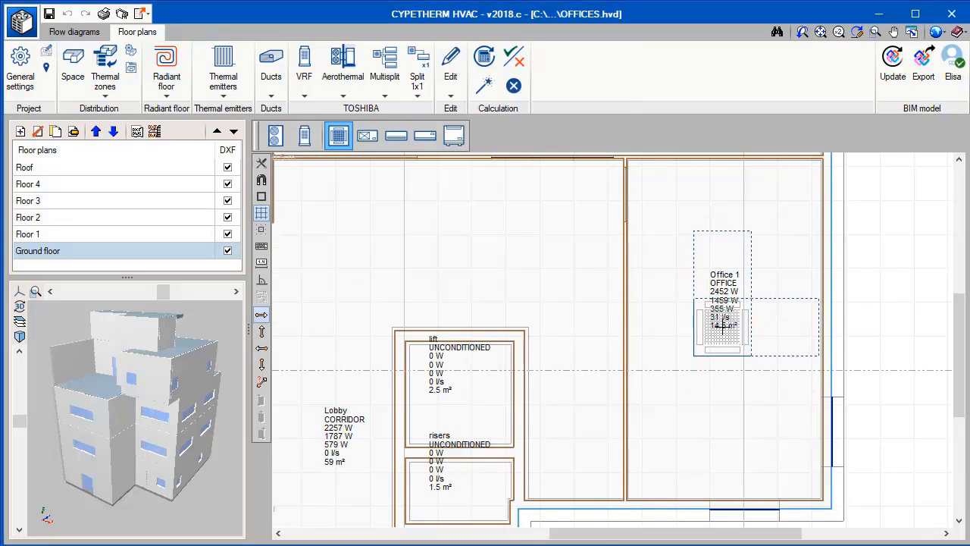
click(722, 332)
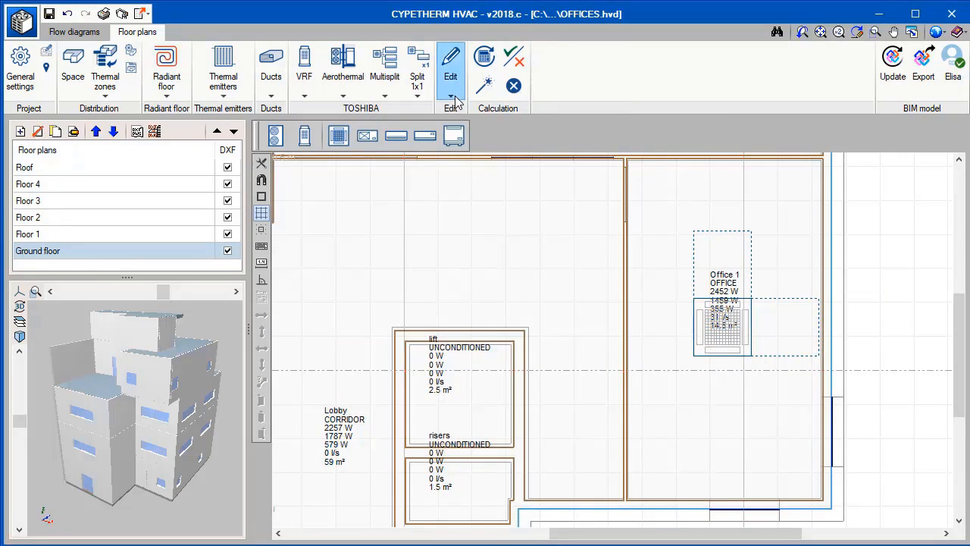
Move the Office 1 space label off the cassette unit to a free area near the room's upper-left corner.
click(450, 70)
drag(457, 162, 396, 125)
click(306, 137)
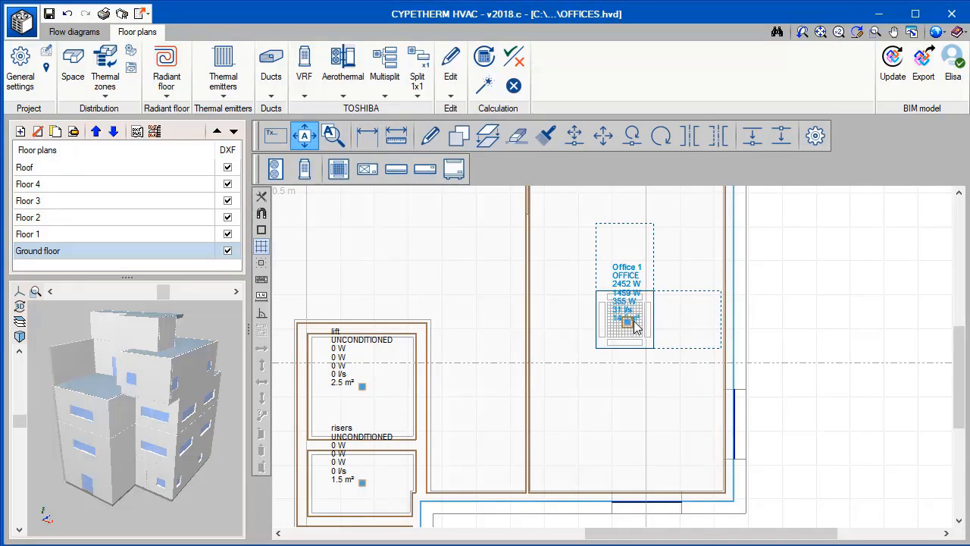
scroll(621, 309, up, 1)
click(568, 261)
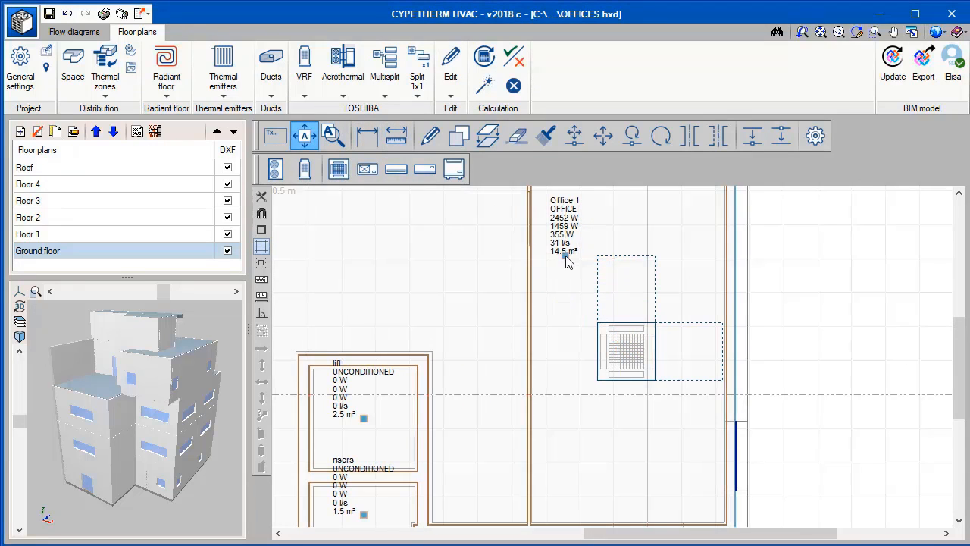
Open the Floor 1 plan at Office 3 and change the project's units to the I-P system.
click(180, 236)
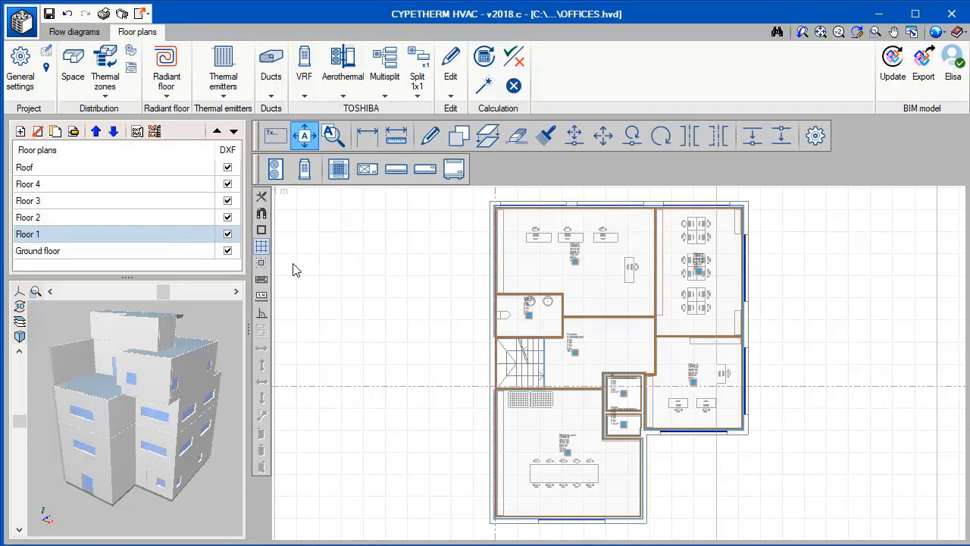
scroll(691, 381, up, 5)
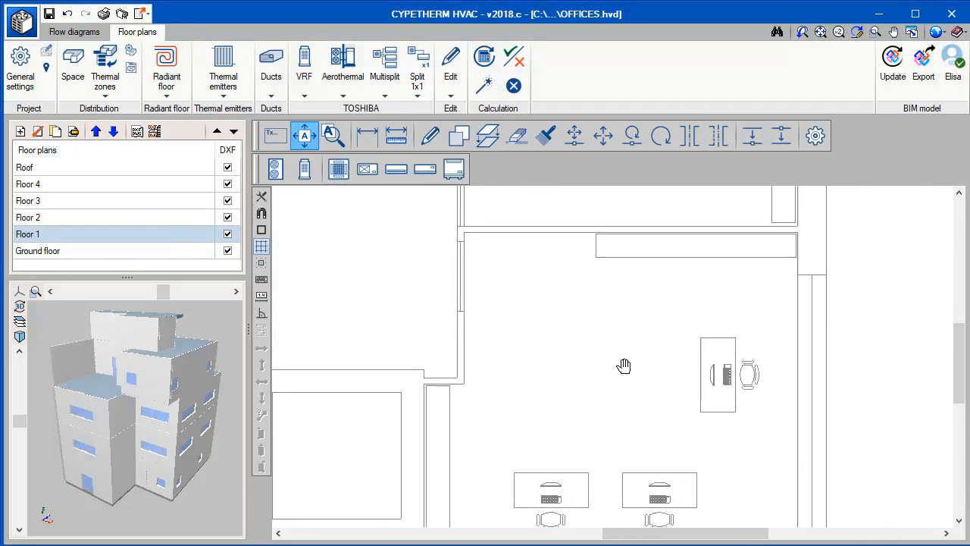
click(938, 33)
click(953, 50)
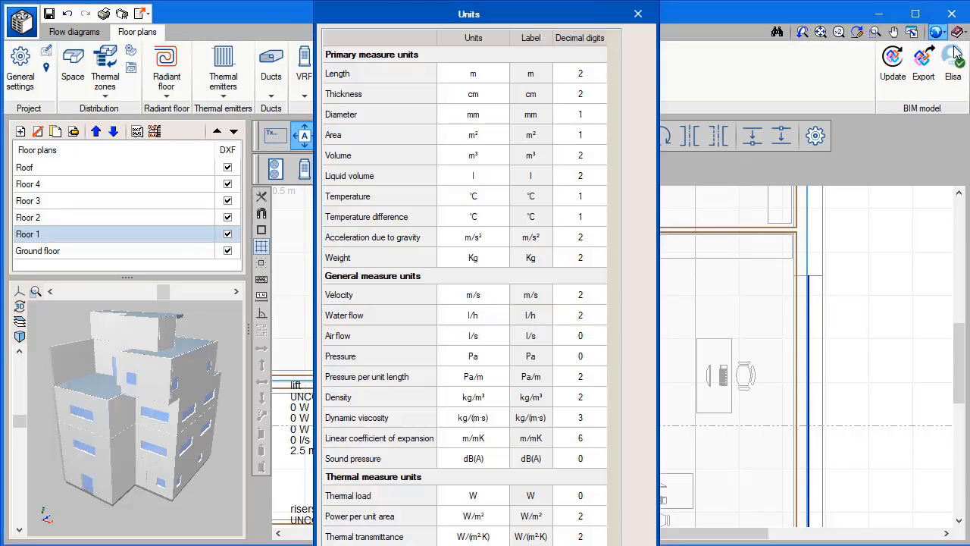
click(641, 46)
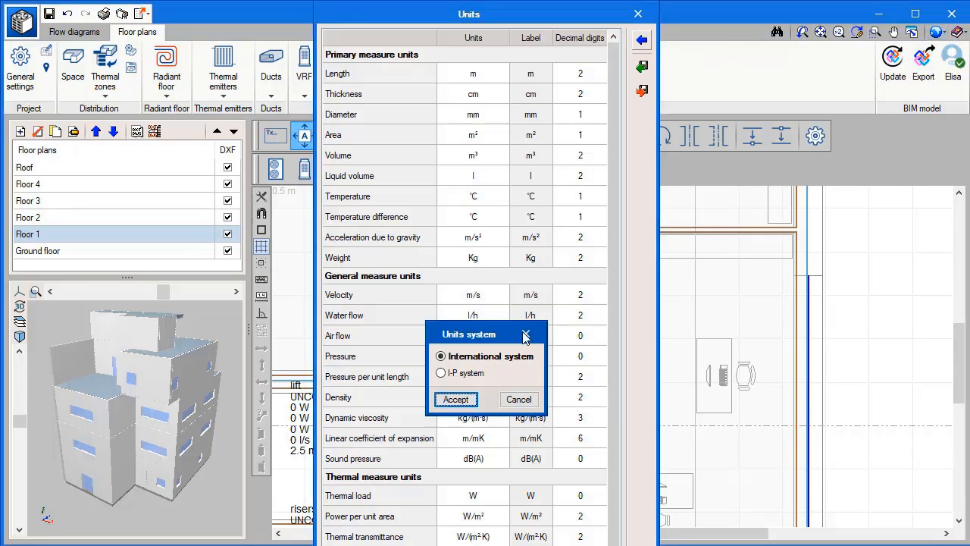
click(443, 372)
click(462, 400)
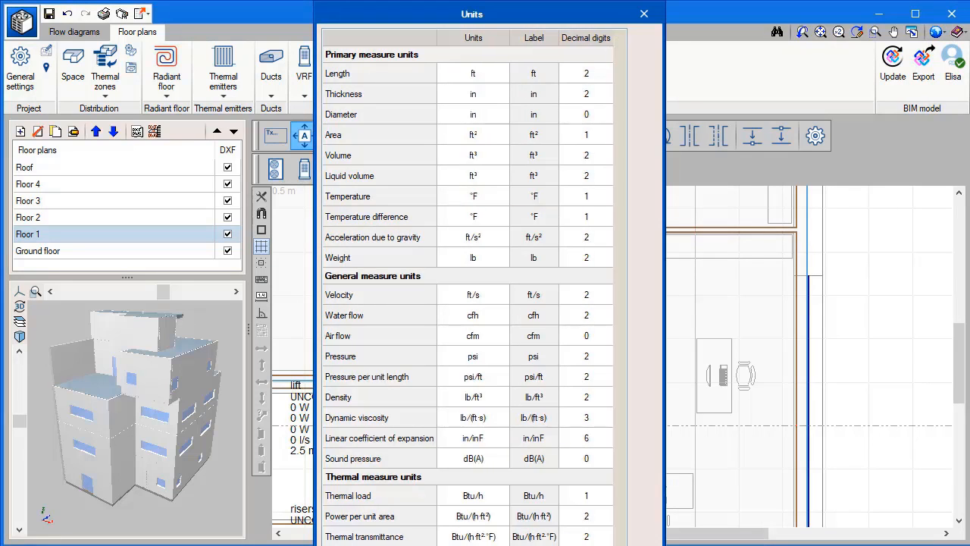
key(Return)
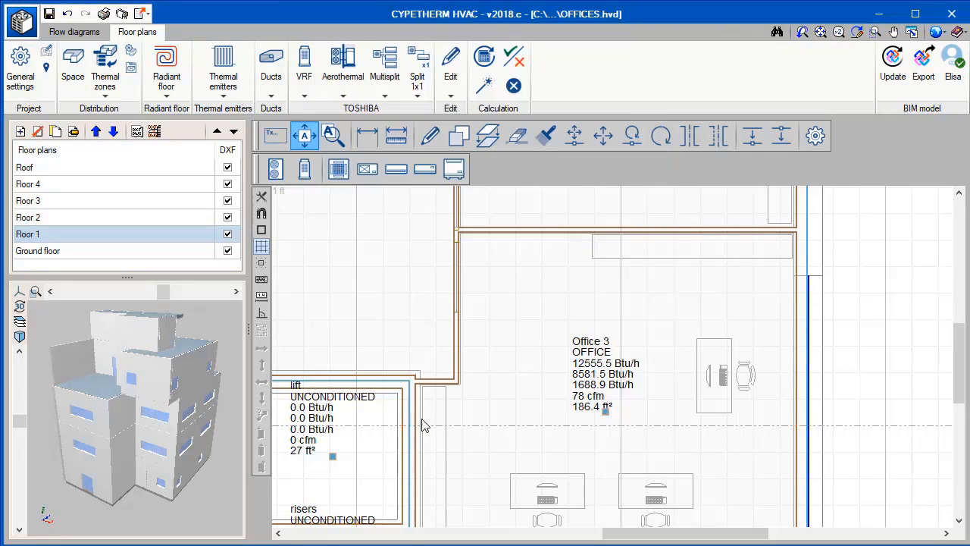
Place a wall-mounted VRF indoor unit with reference OF3 along the upper wall of Office 3.
click(424, 168)
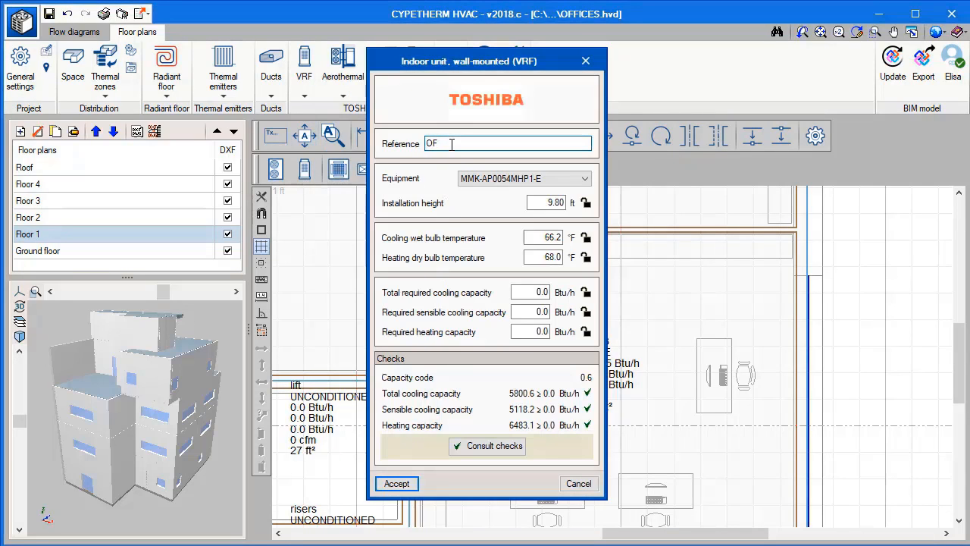
click(396, 483)
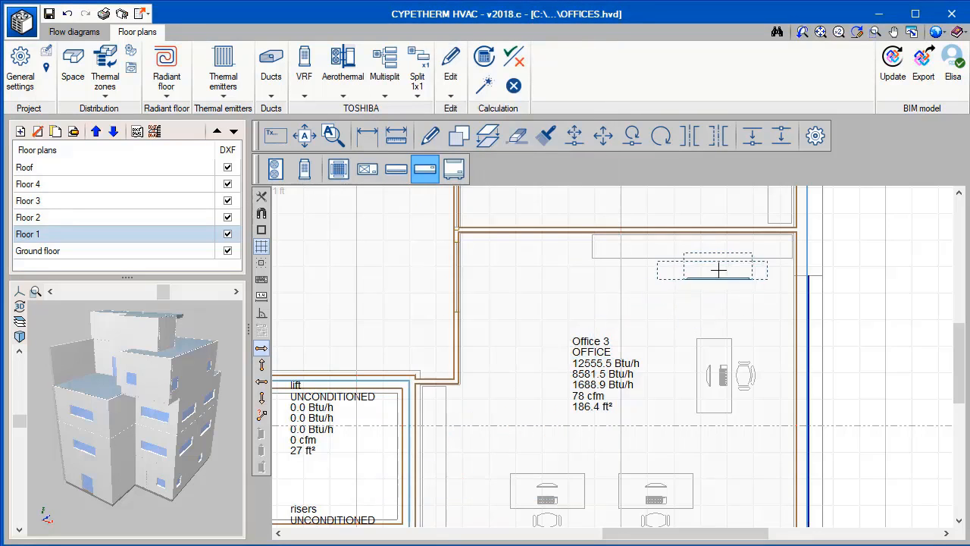
Show the reference, type and model of cooling systems on the floor plan and move the OF3 label just below its unit.
click(46, 50)
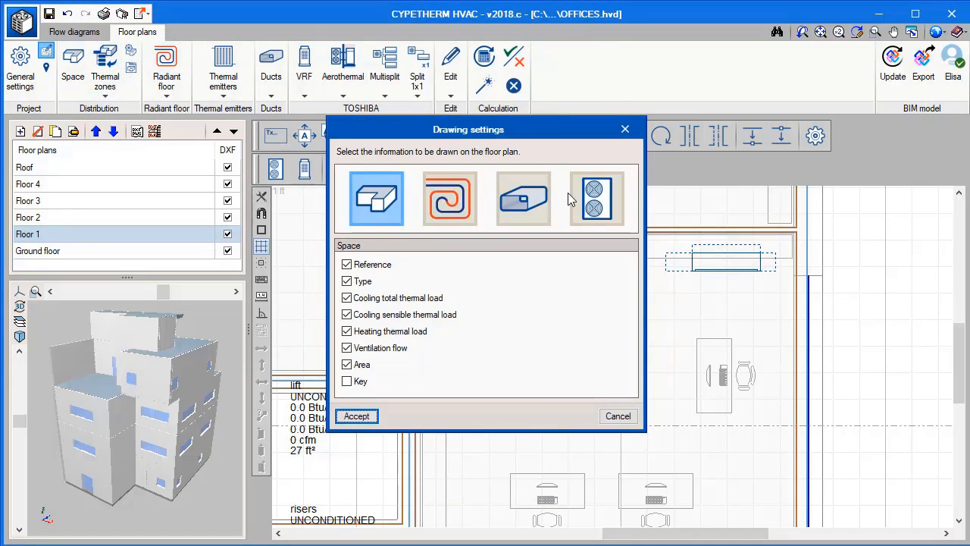
click(595, 198)
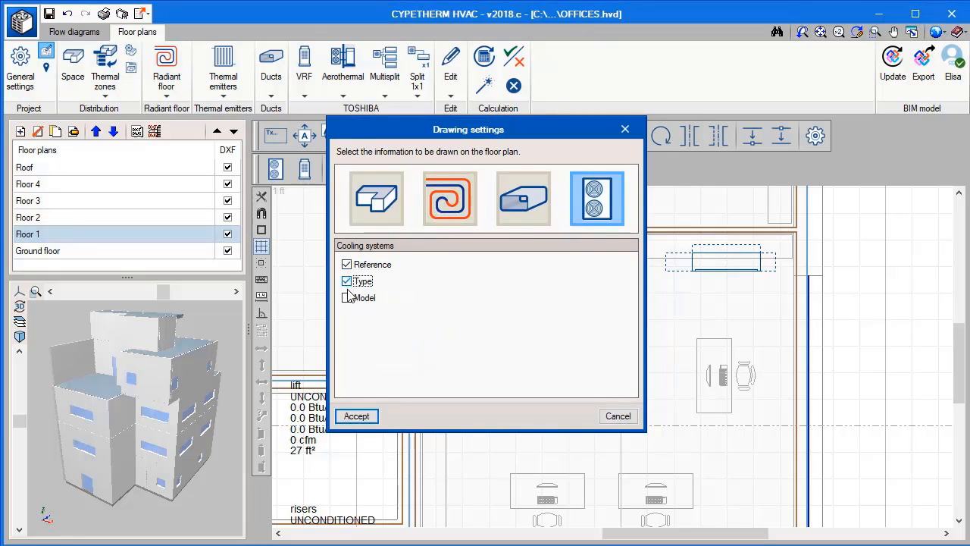
click(356, 416)
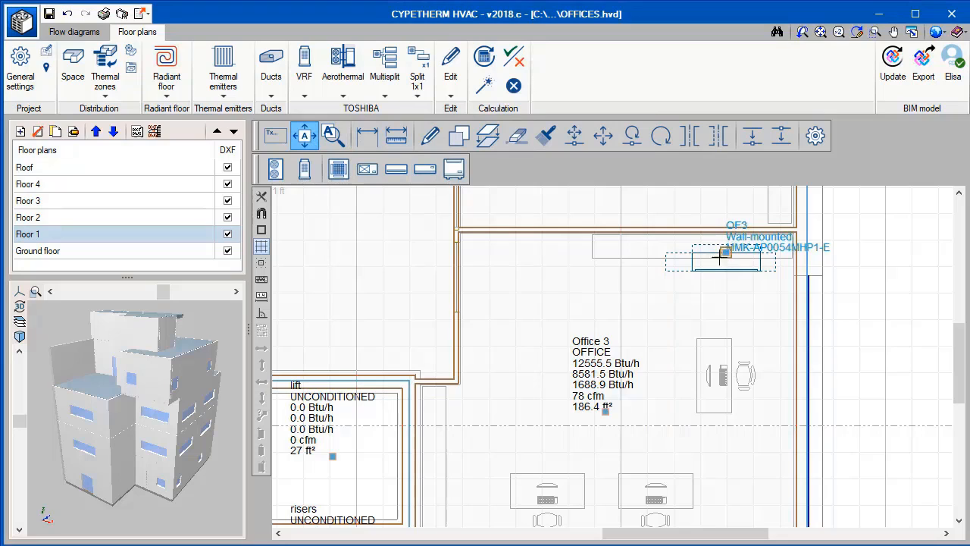
drag(709, 250, 649, 306)
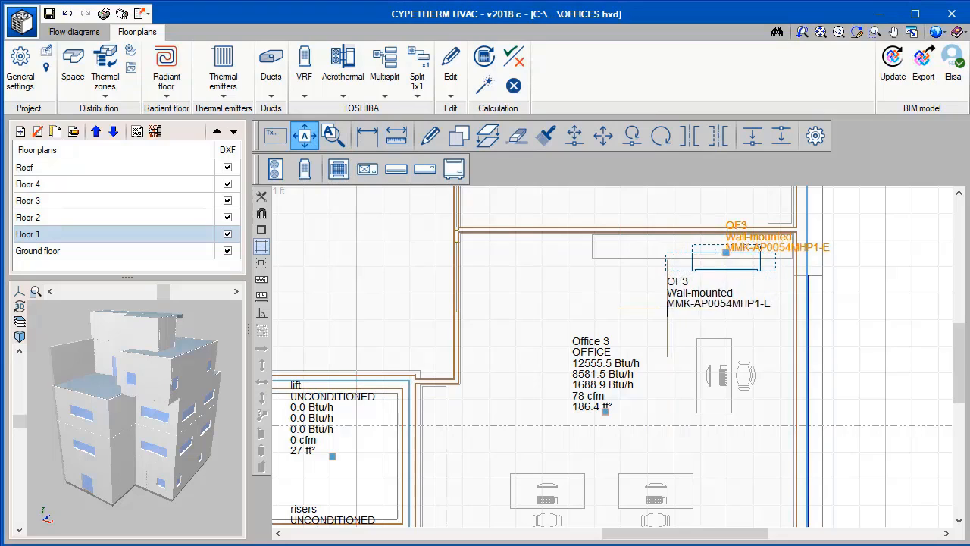
Copy the OF3 wall-mounted unit from Office 3 to Office 4, using the rooms' upper-right corners as reference points.
click(458, 136)
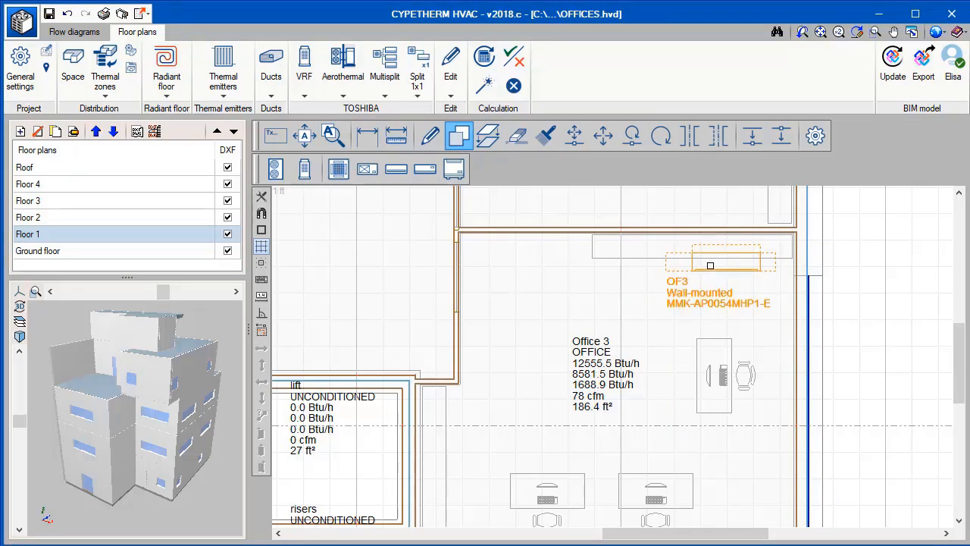
scroll(789, 238, down, 1)
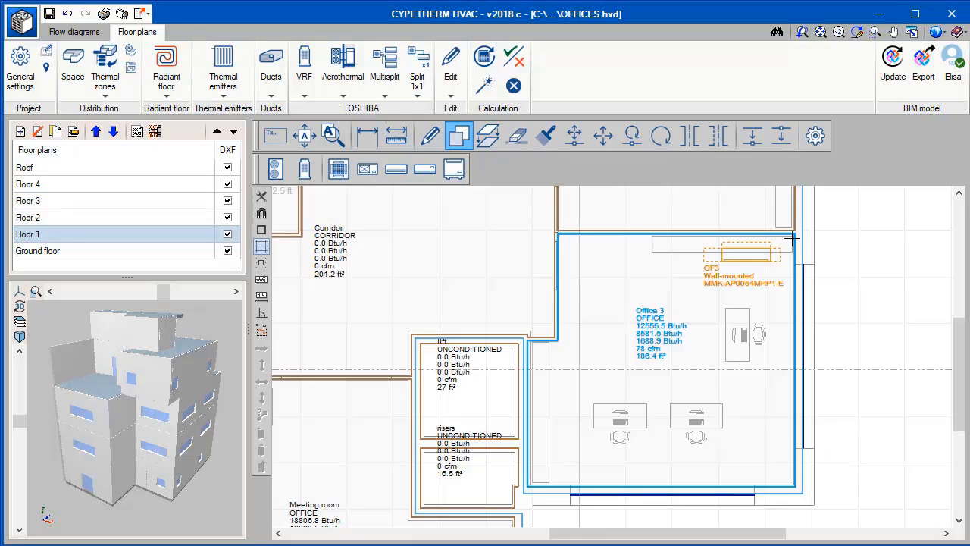
click(792, 238)
middle_drag(792, 239, 767, 437)
middle_drag(770, 261, 750, 417)
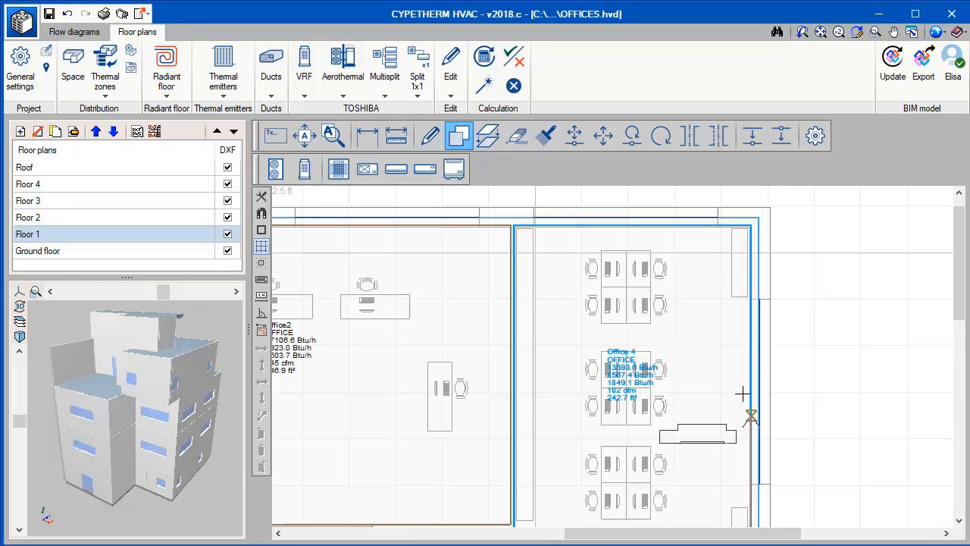
click(750, 225)
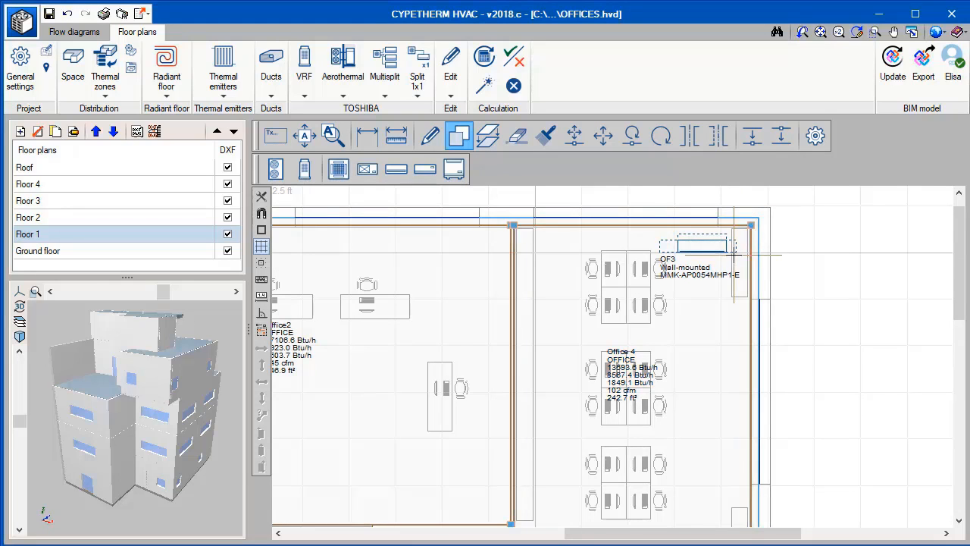
Change the reference of the copied wall-mounted unit in Office 4 to OF4.
click(725, 250)
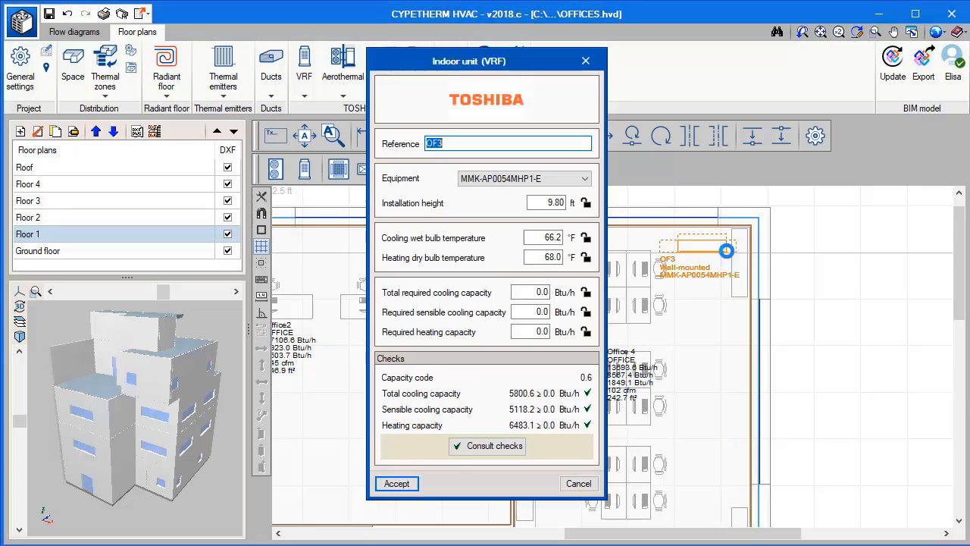
click(495, 144)
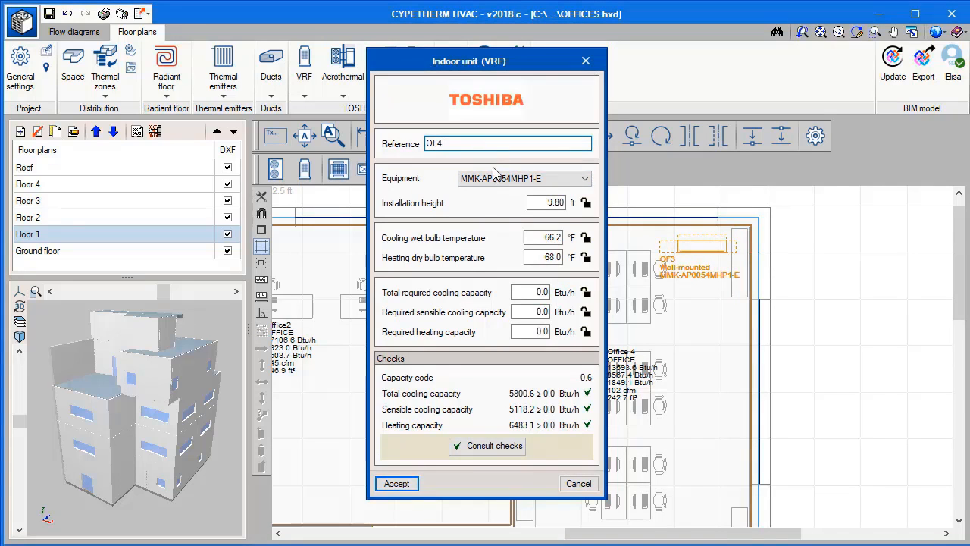
click(396, 484)
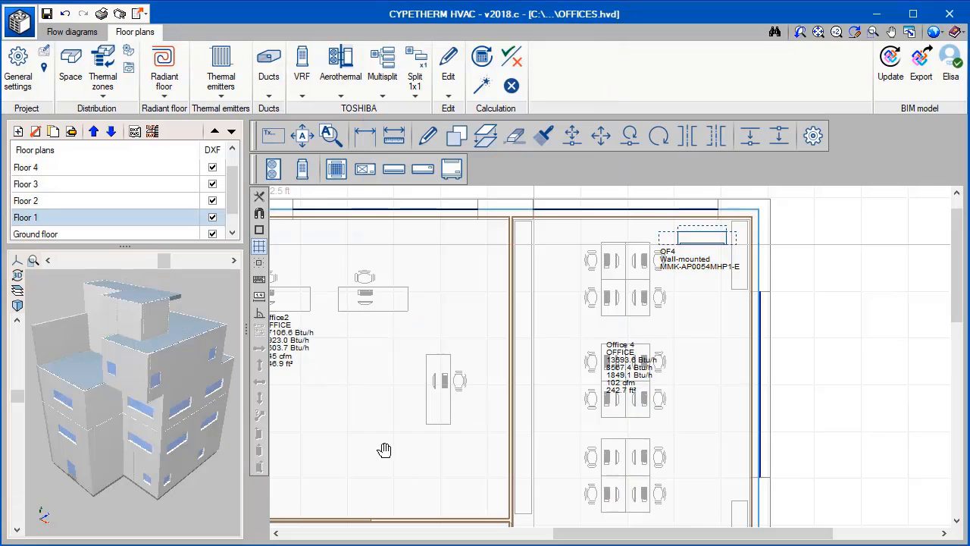
middle_drag(384, 450, 623, 459)
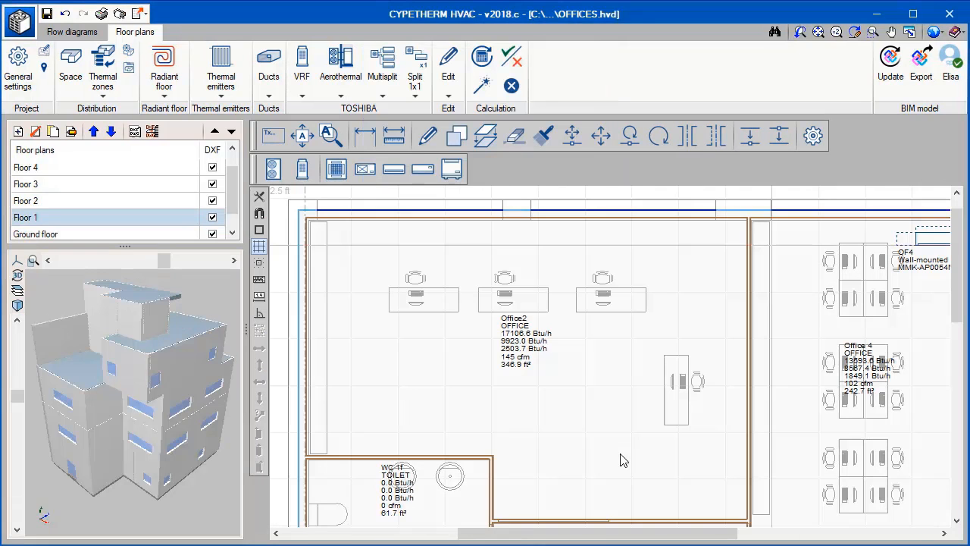
Place a vertically oriented ducted VRF indoor unit with reference OF2 over Office 2's right-hand desk and move the Office2 label below it.
click(358, 175)
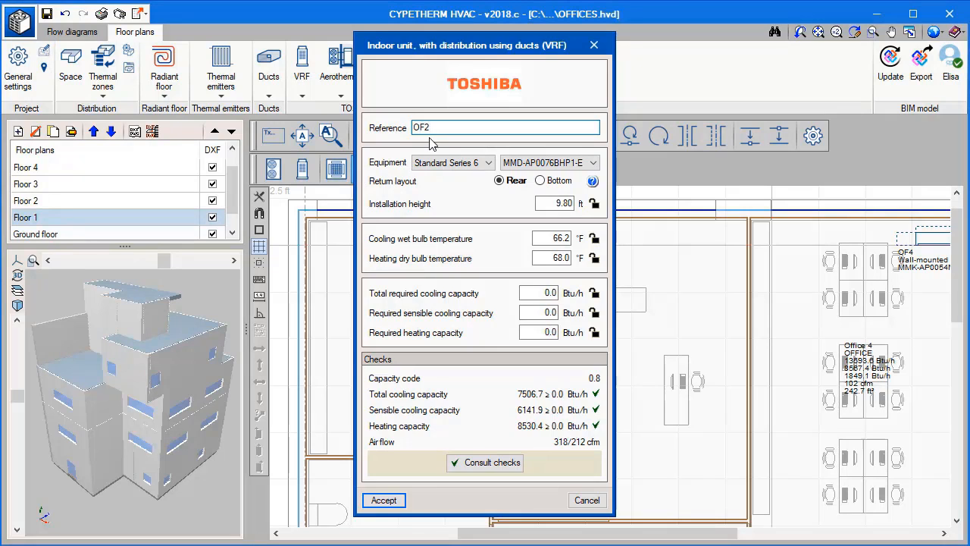
click(385, 500)
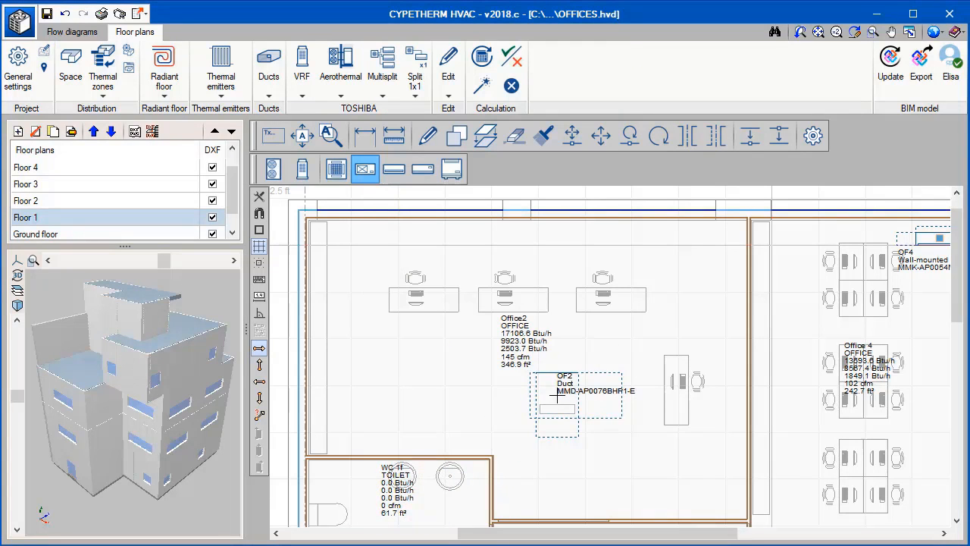
click(259, 365)
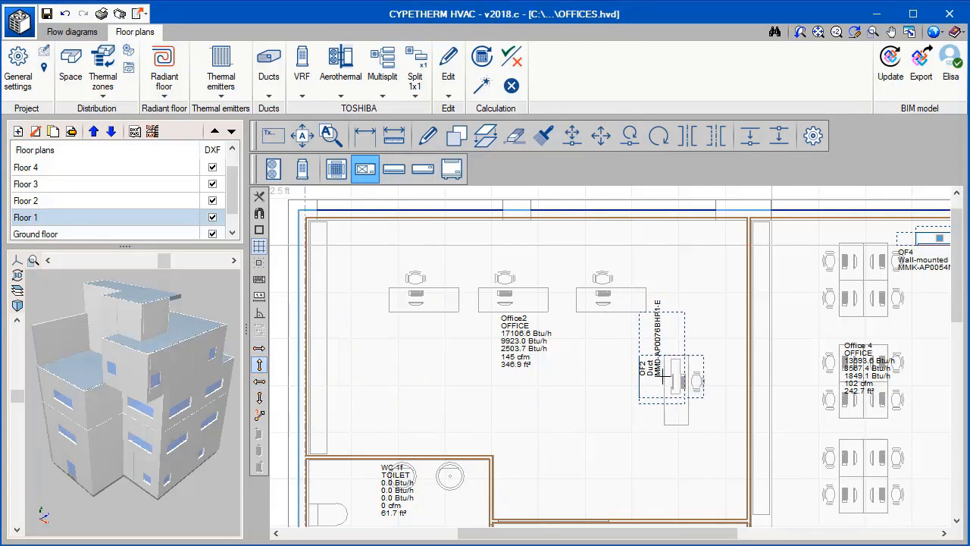
click(669, 364)
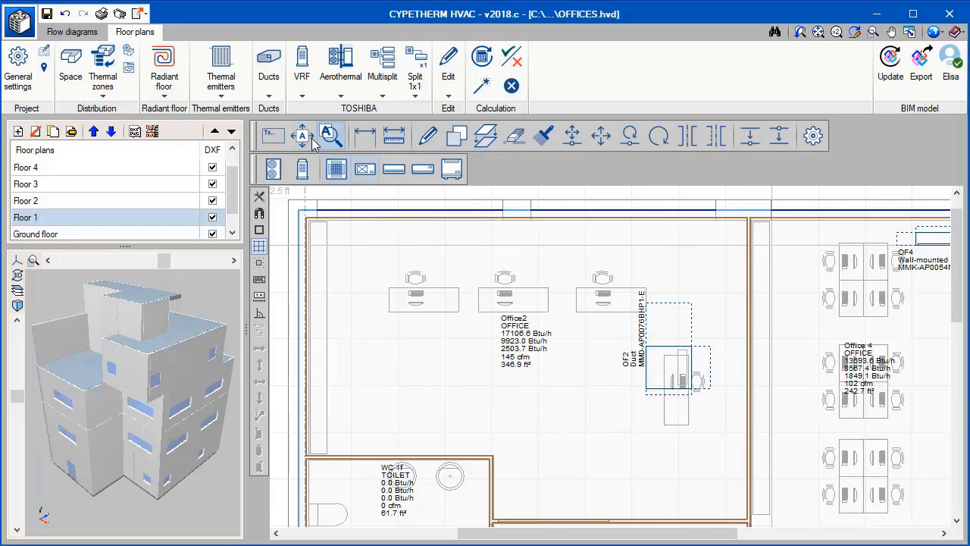
drag(527, 368, 703, 501)
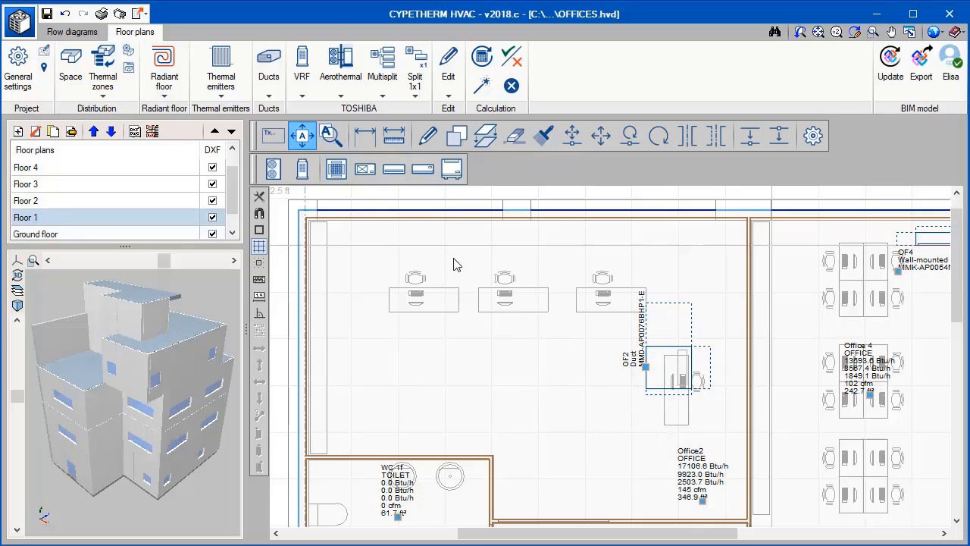
Draw a horizontal supply duct about 13 ft long from the OF2 unit, with two short branches towards the upper desks.
click(269, 70)
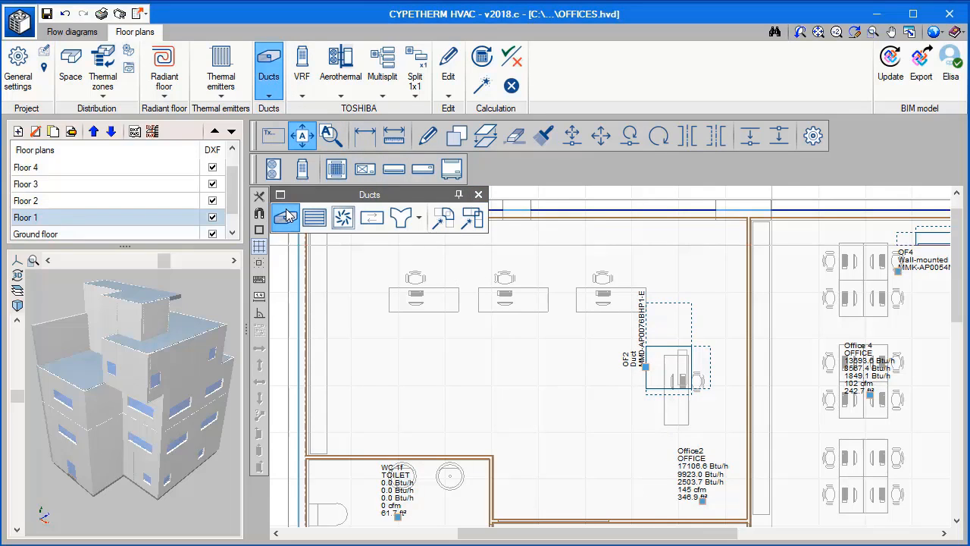
click(286, 217)
click(388, 404)
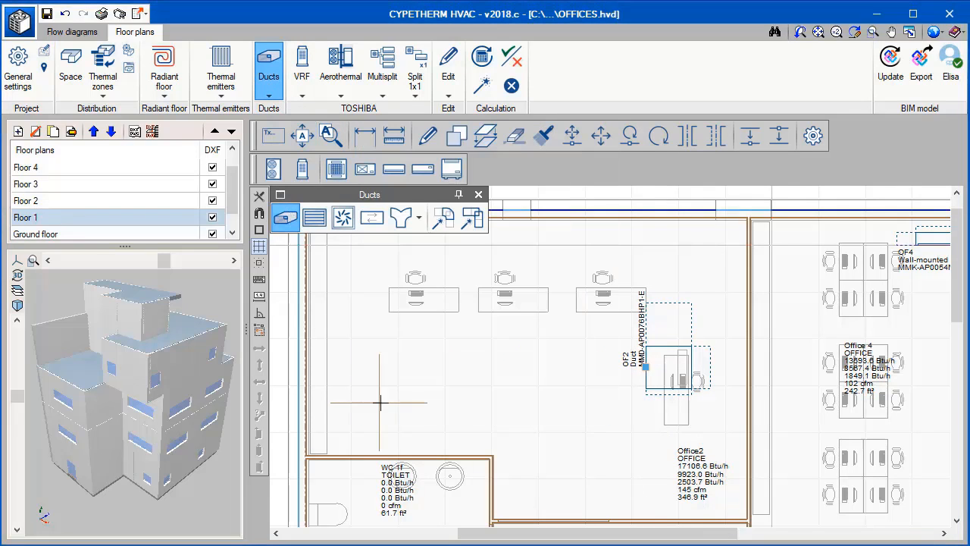
click(644, 367)
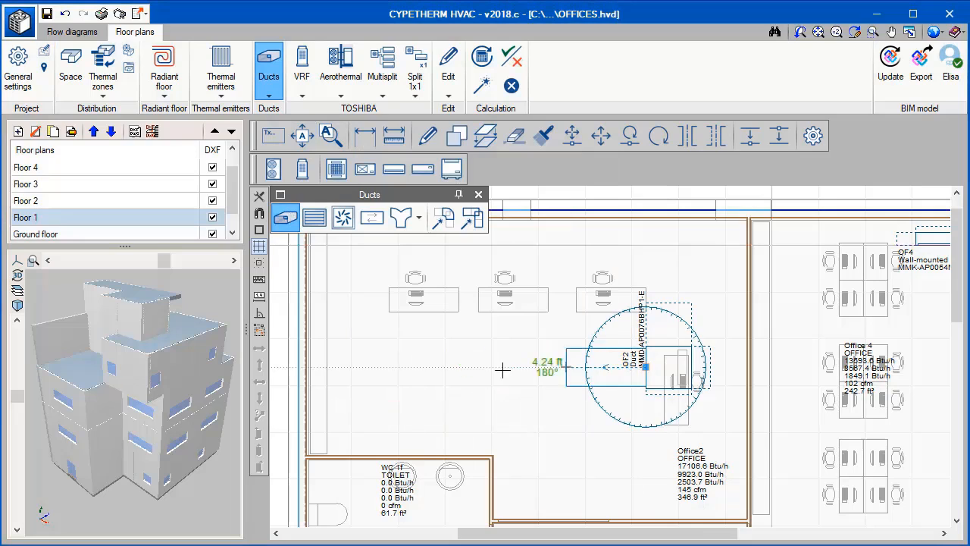
click(399, 367)
click(401, 326)
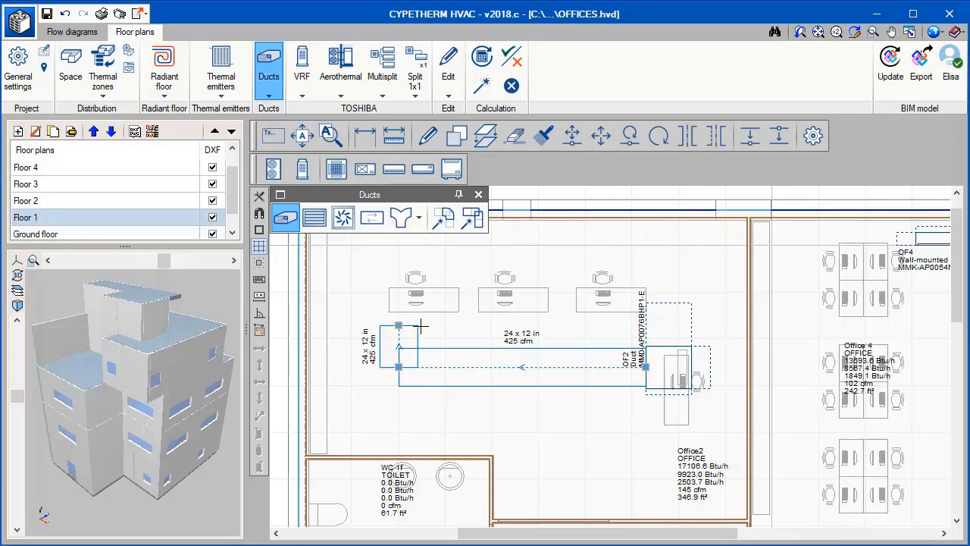
click(524, 367)
click(524, 326)
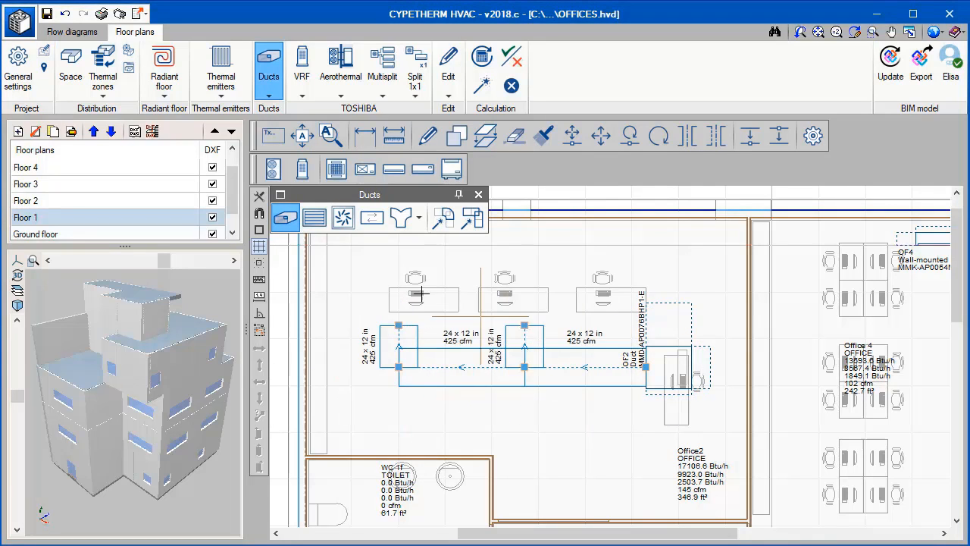
Place RD-300 supply diffusers at the ends of both duct branches and run the automatic sizing of the installation.
click(350, 222)
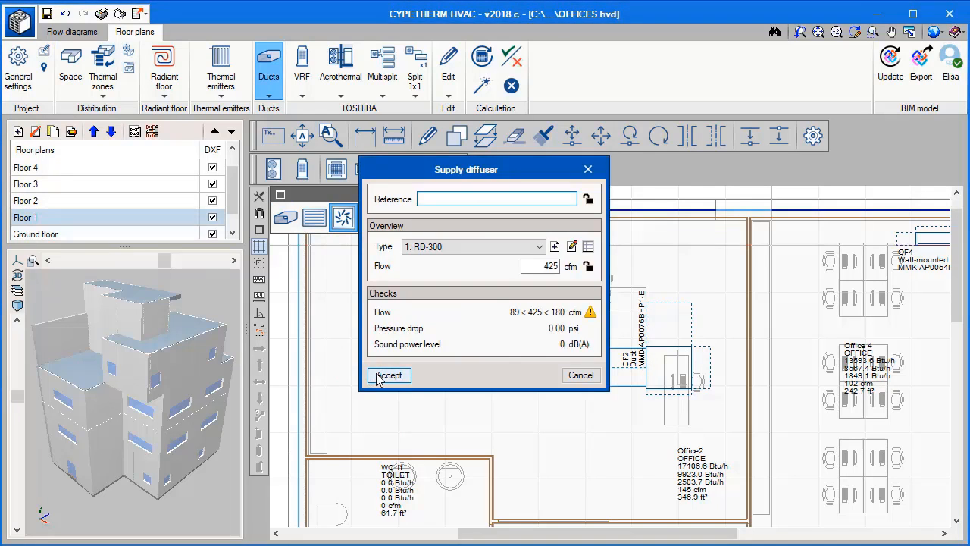
click(387, 376)
click(399, 315)
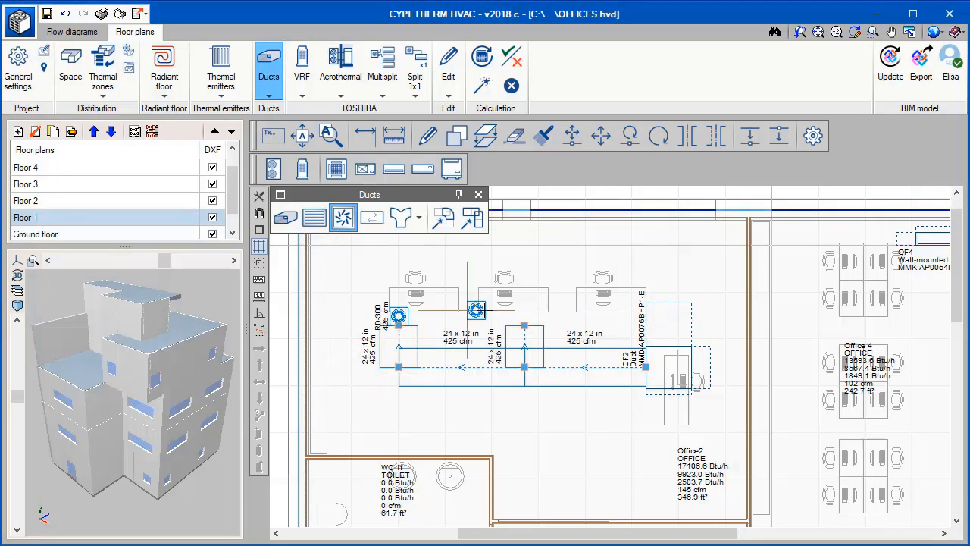
click(524, 316)
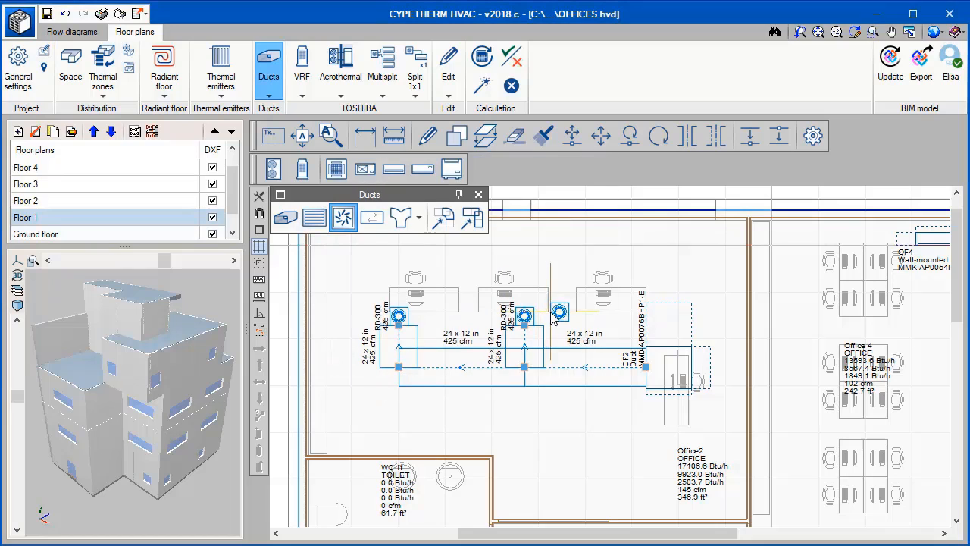
key(Escape)
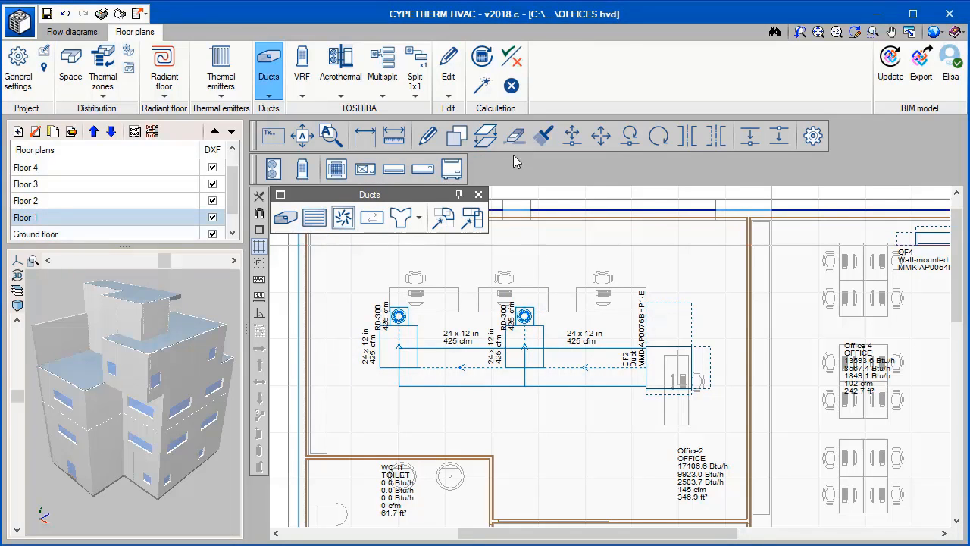
click(482, 85)
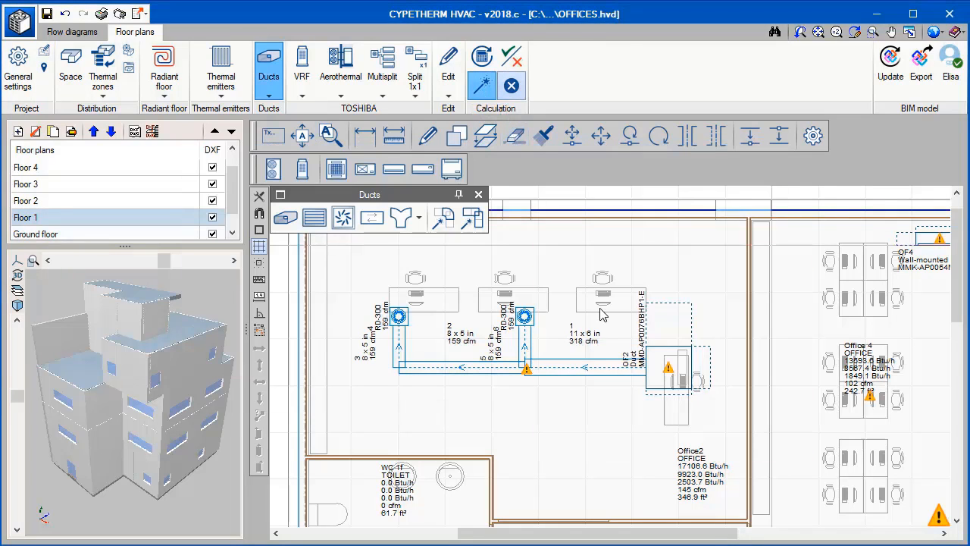
Change the OF2 ducted unit's model to MMD-AP0186BHP1-E and generate the duct fittings on the current floor plan.
click(666, 367)
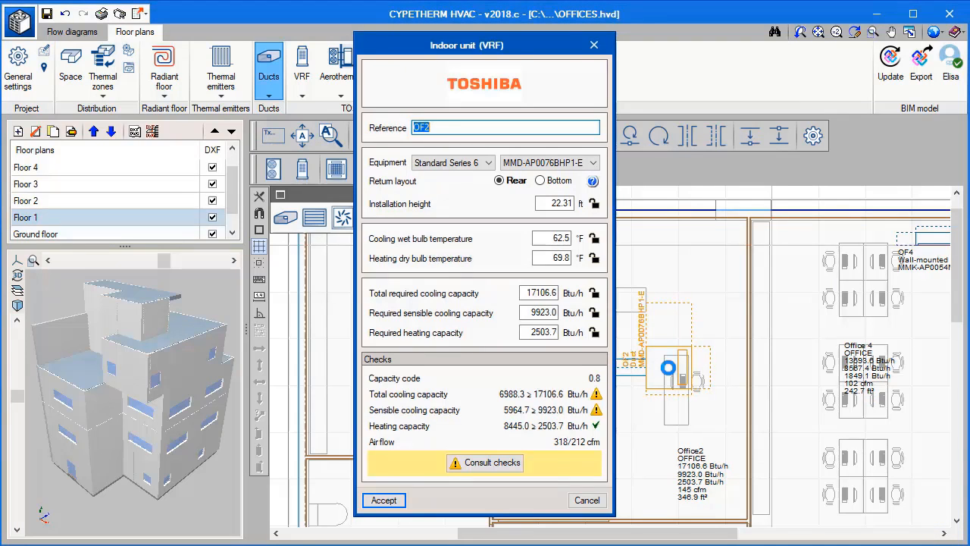
click(583, 162)
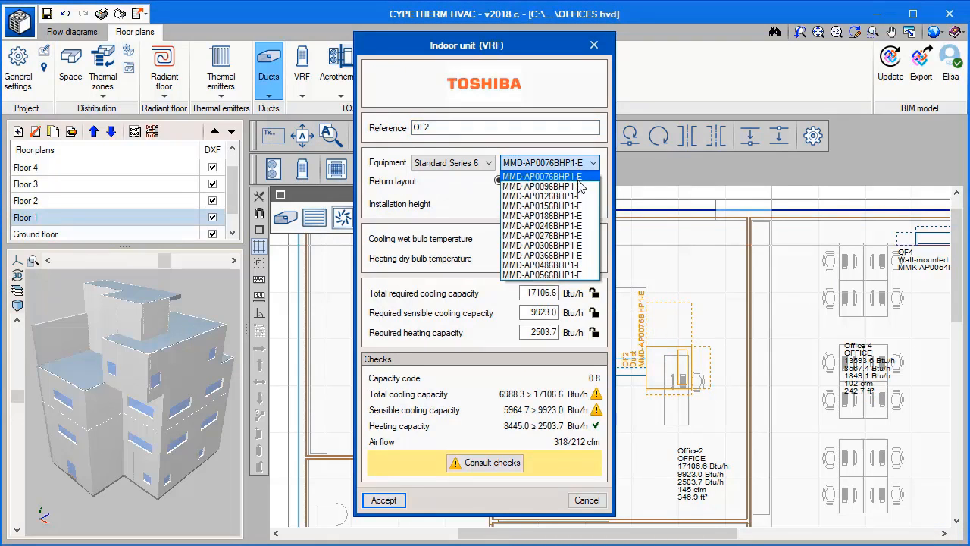
click(572, 172)
click(572, 172)
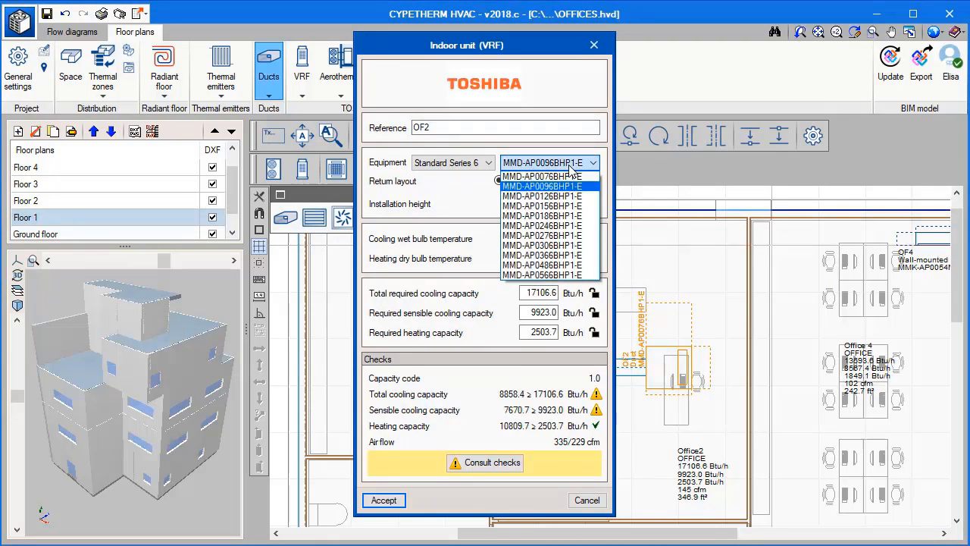
click(568, 219)
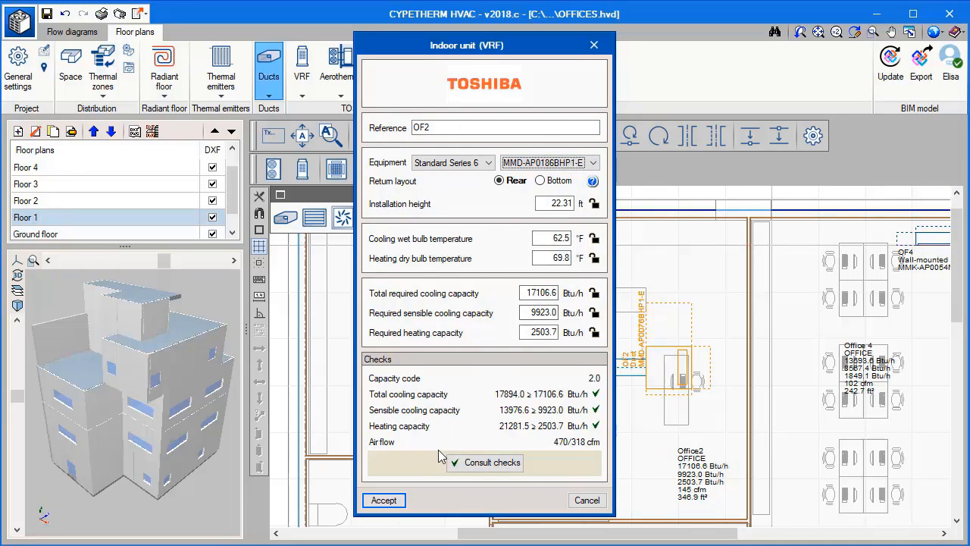
click(385, 500)
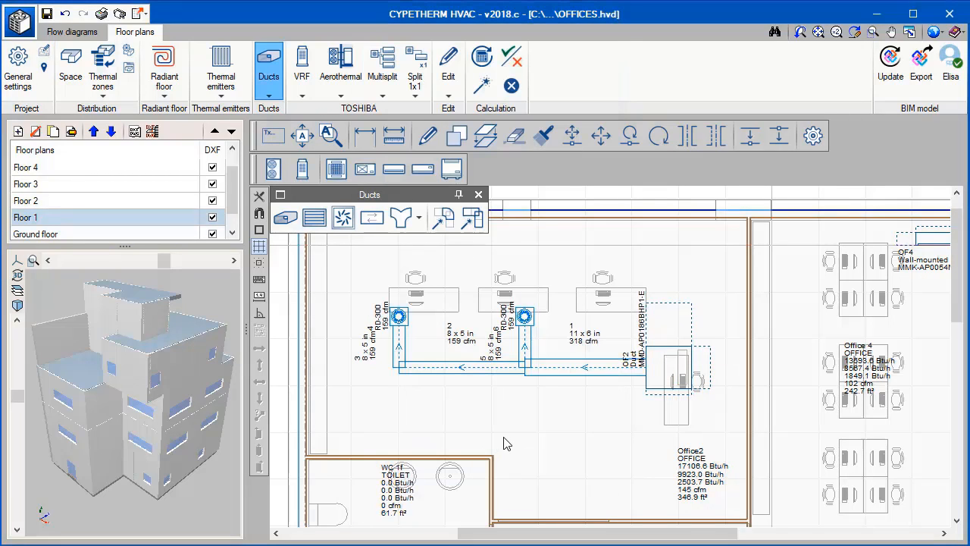
click(444, 218)
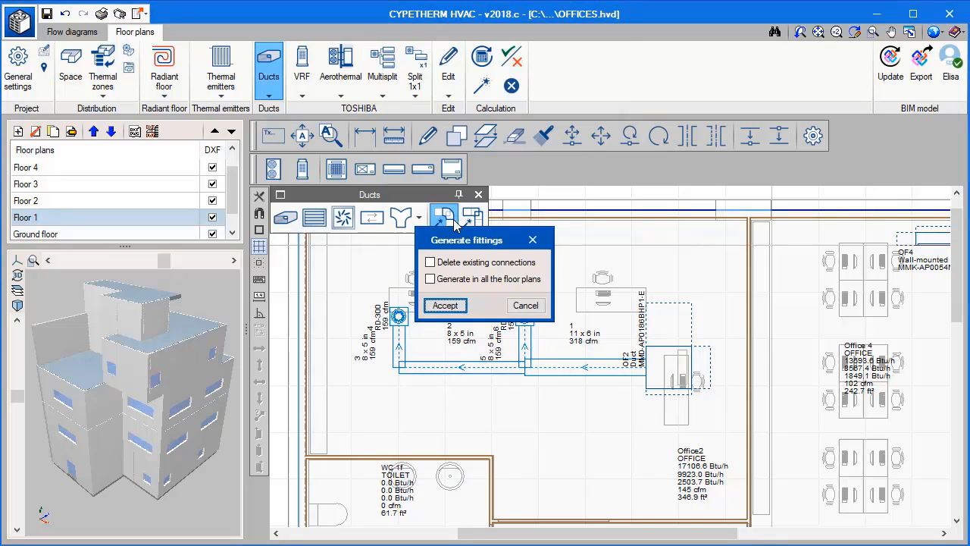
click(458, 311)
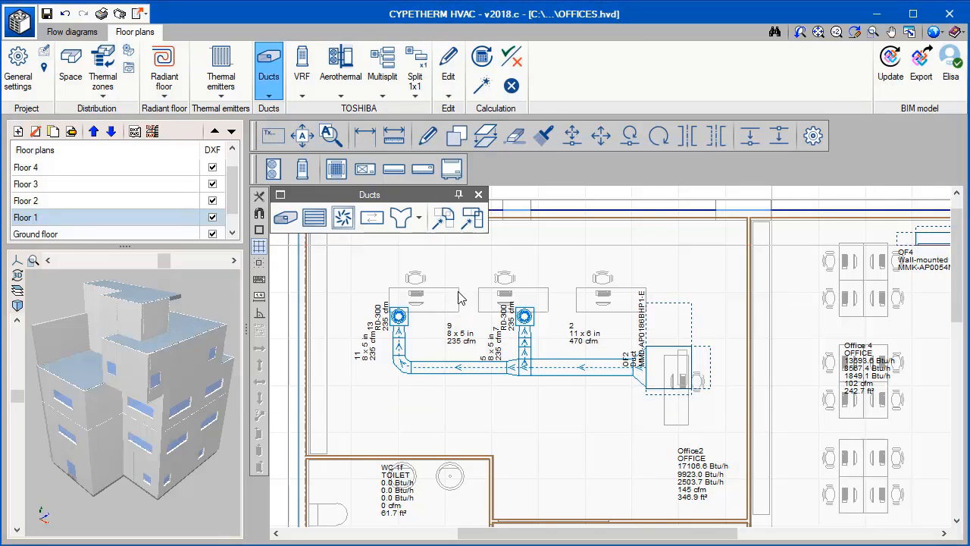
Copy Floor 1's indoor units, ducts and diffusers onto the Floor 2 plan and display Floor 2.
click(485, 135)
click(381, 411)
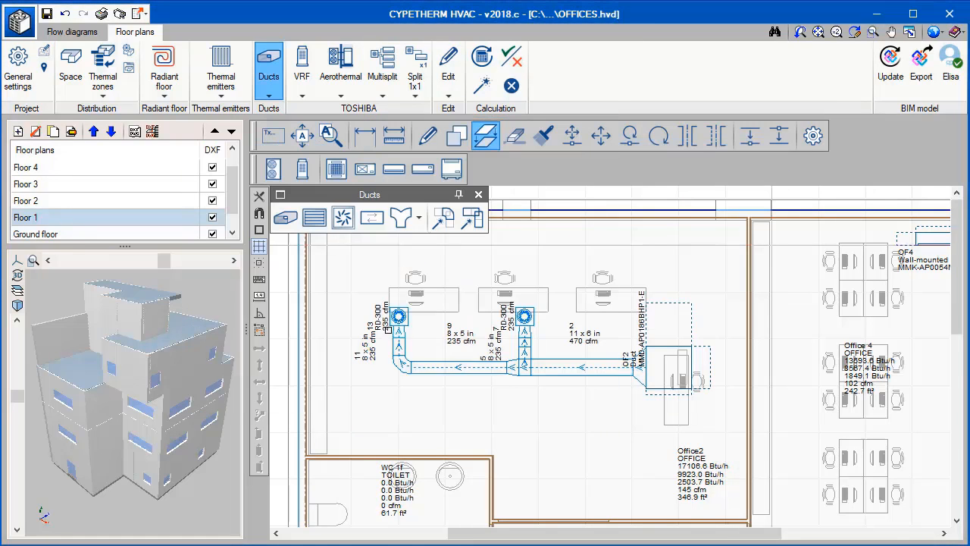
scroll(388, 329, down, 3)
drag(378, 272, 646, 460)
right_click(649, 464)
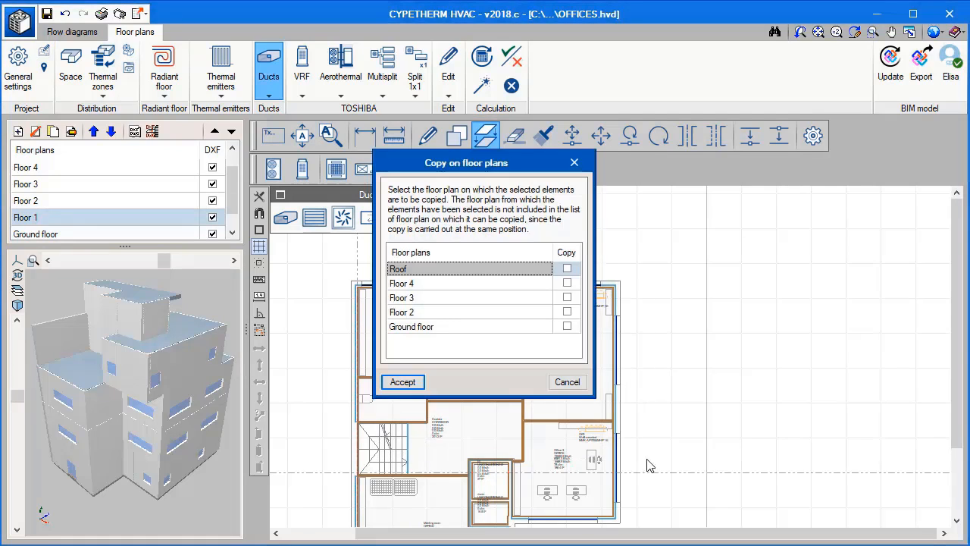
click(567, 311)
click(402, 381)
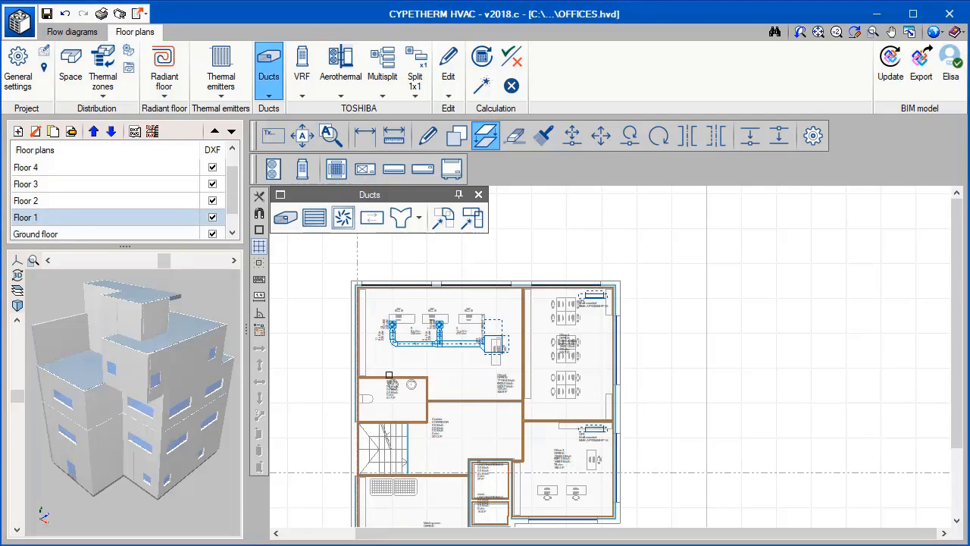
click(133, 201)
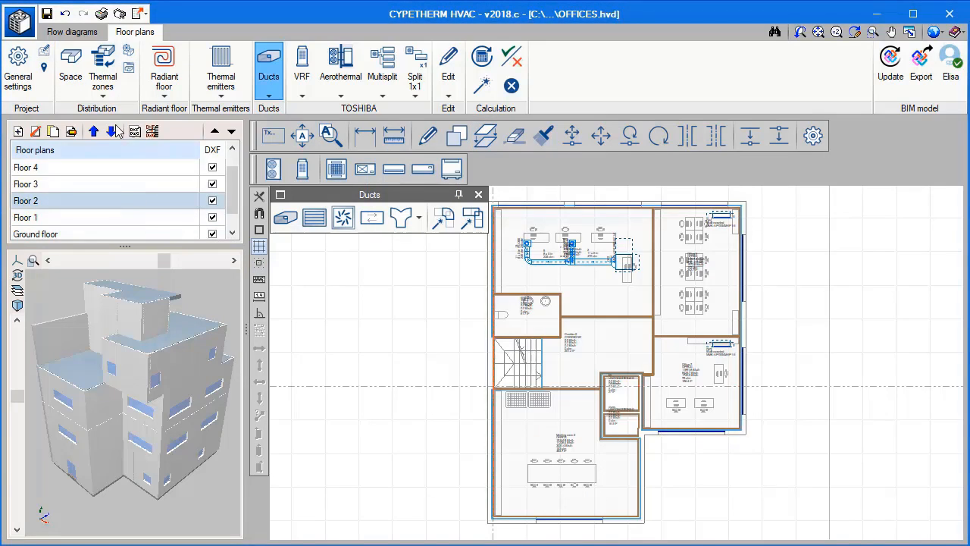
Switch to the flow diagram and place the VRF cassette indoor unit OF1 on the A3 sheet.
click(86, 34)
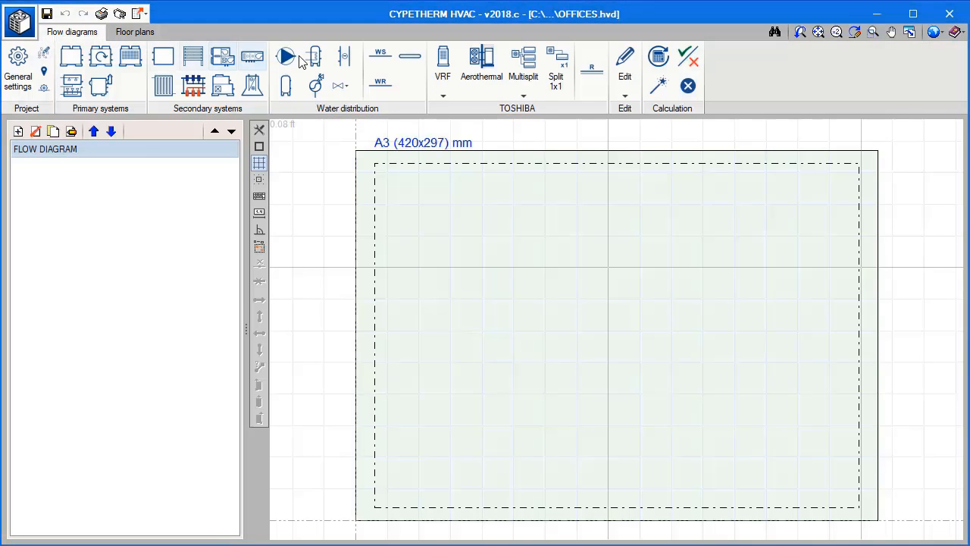
click(443, 66)
mouse_move(453, 129)
mouse_down()
mouse_move(444, 113)
mouse_move(444, 124)
mouse_up()
click(337, 136)
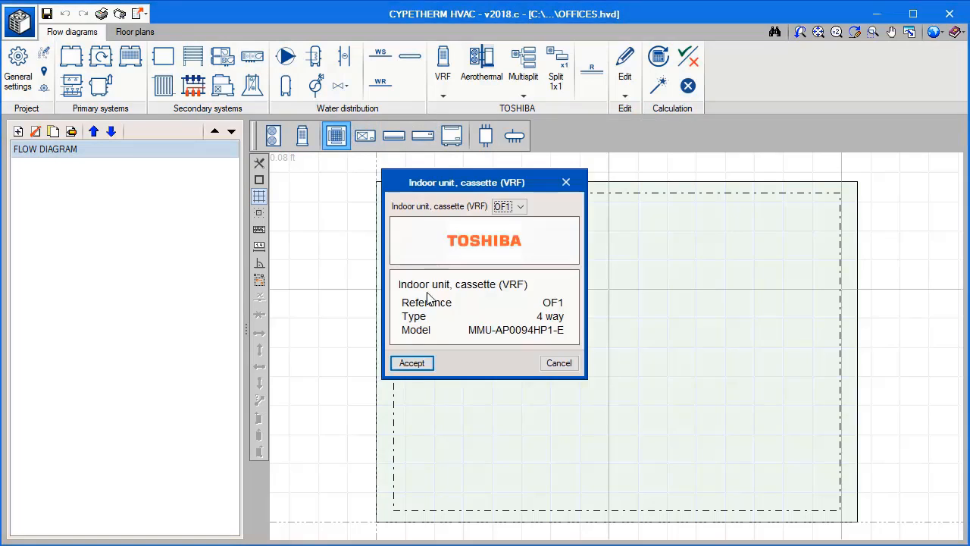
click(412, 361)
click(520, 354)
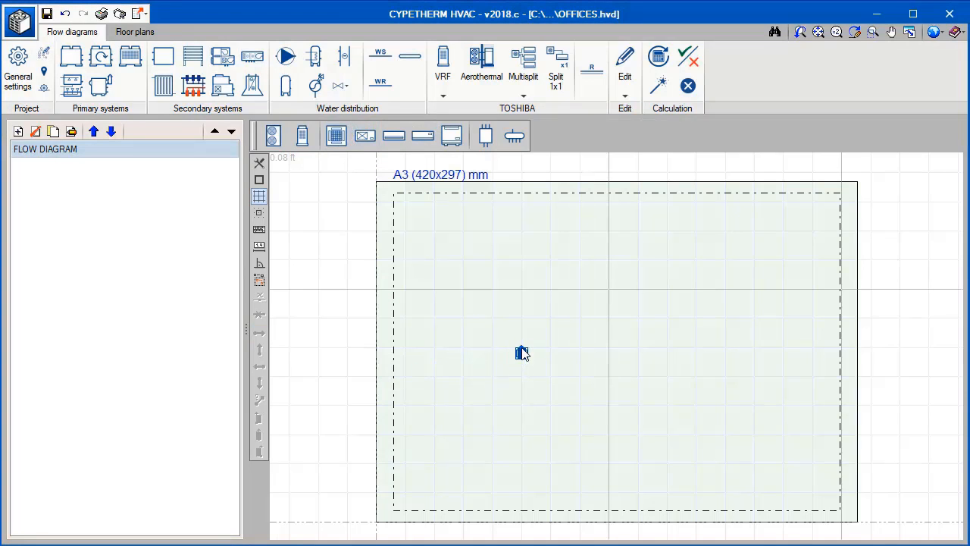
Place the wall-mounted VRF indoor unit OF3 directly above the OF1 cassette in the flow diagram.
click(422, 136)
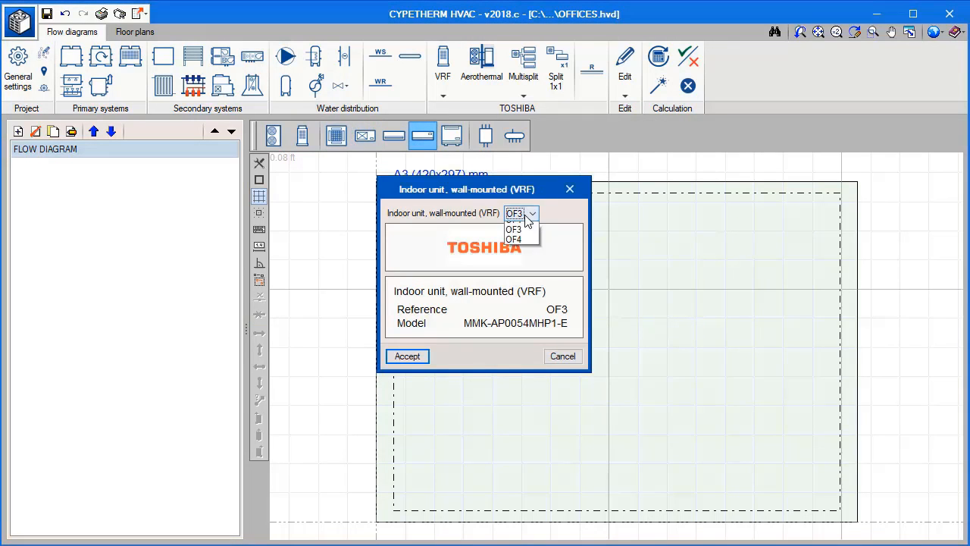
click(423, 363)
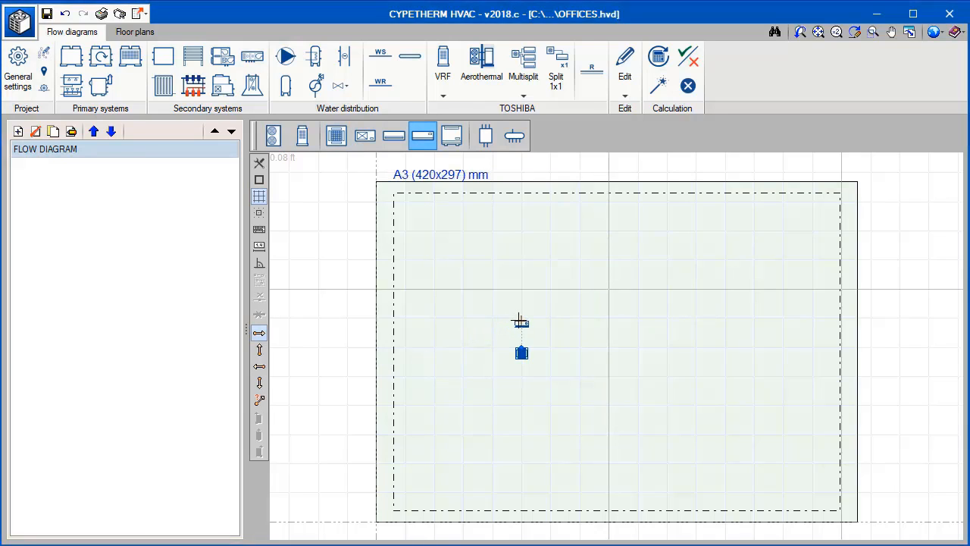
click(519, 322)
click(410, 356)
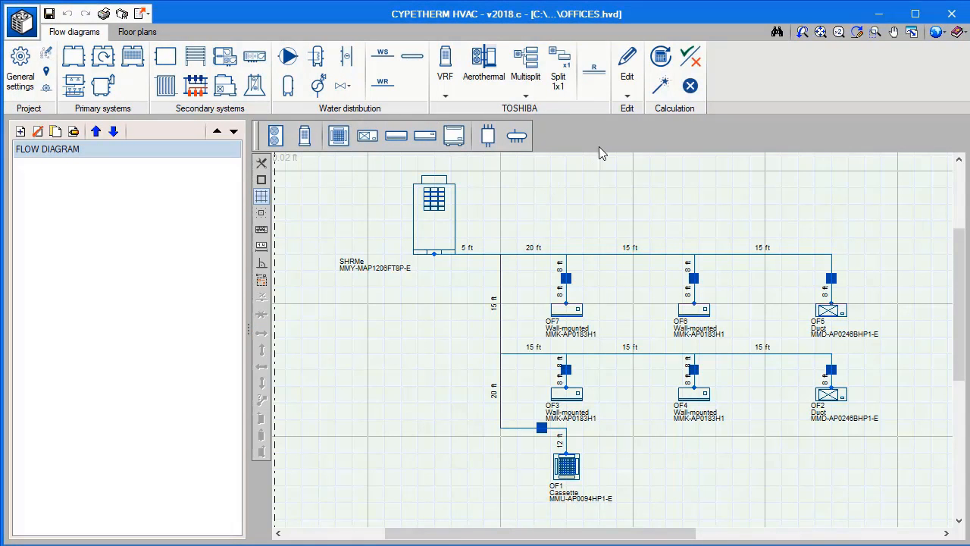
Run the automatic sizing of the VRF system in the flow diagram and read through the VRF TOSHIBA report.
click(659, 86)
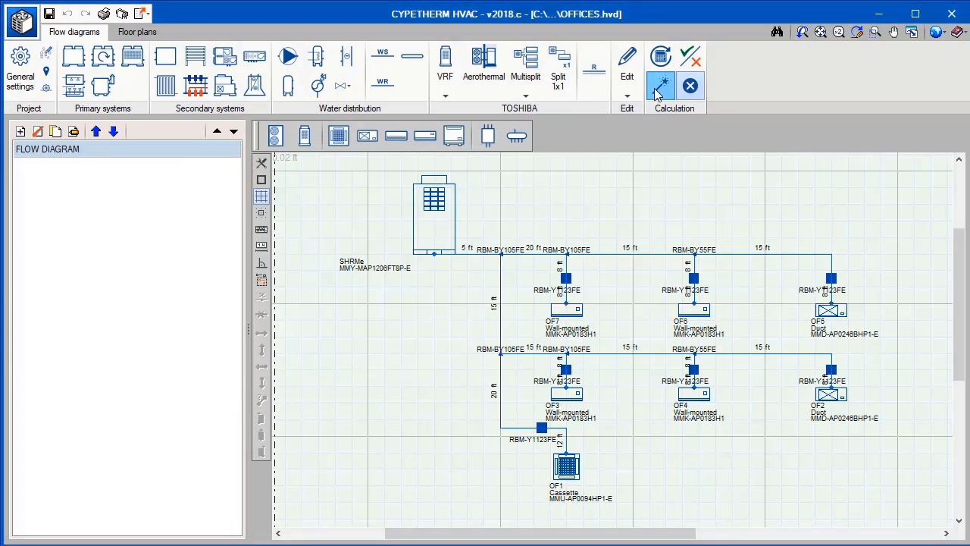
click(104, 15)
click(457, 315)
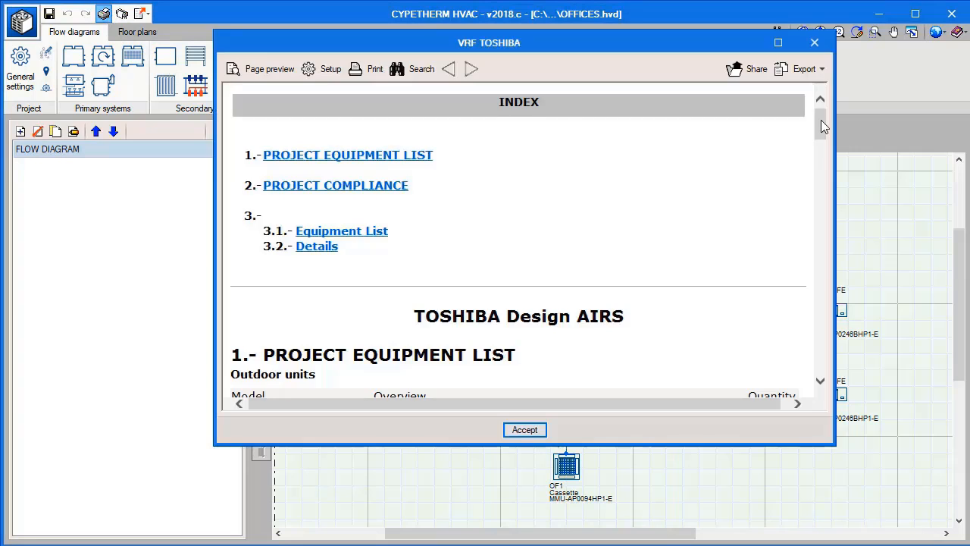
drag(821, 120, 818, 361)
click(524, 429)
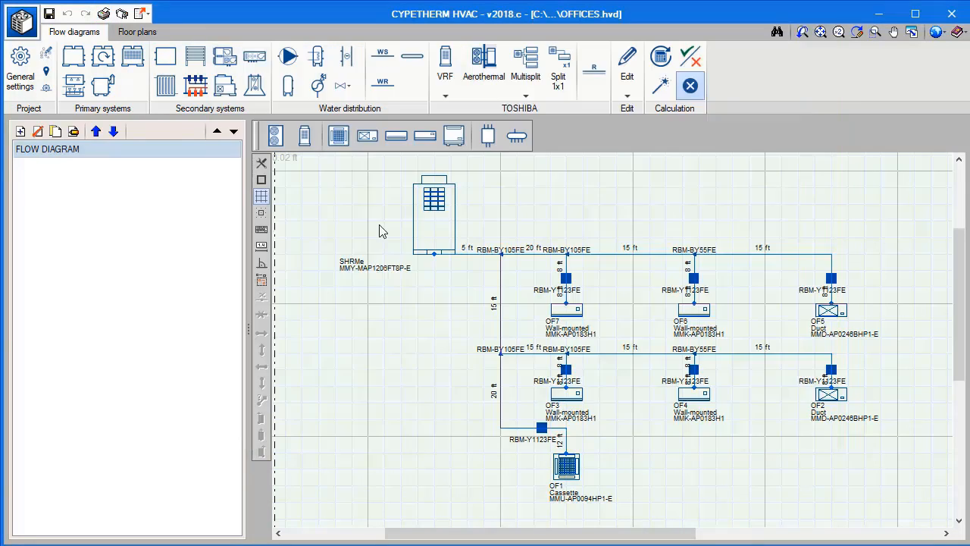
Export the project to the BIM model from the floor plans as the IFC file OFFICES CYPETHERM HVAC.
click(148, 33)
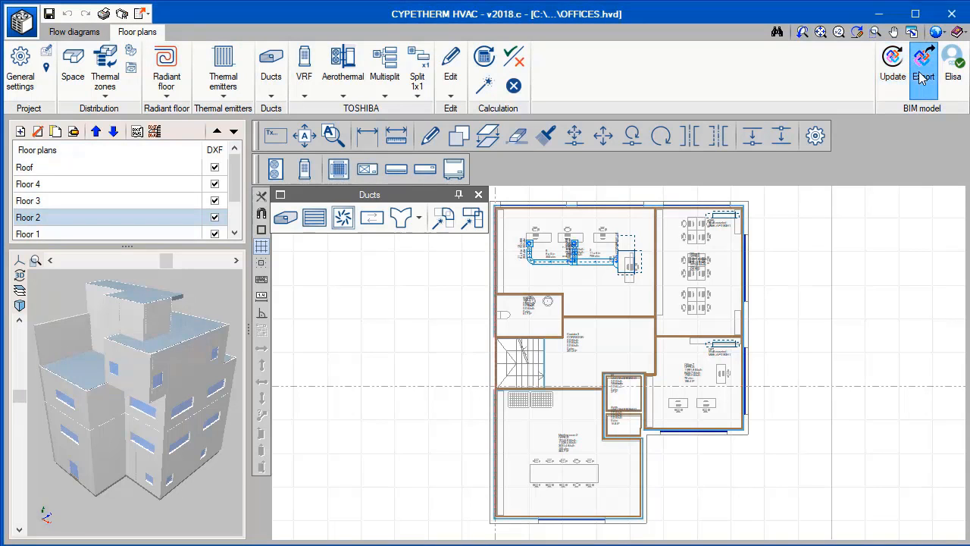
click(923, 79)
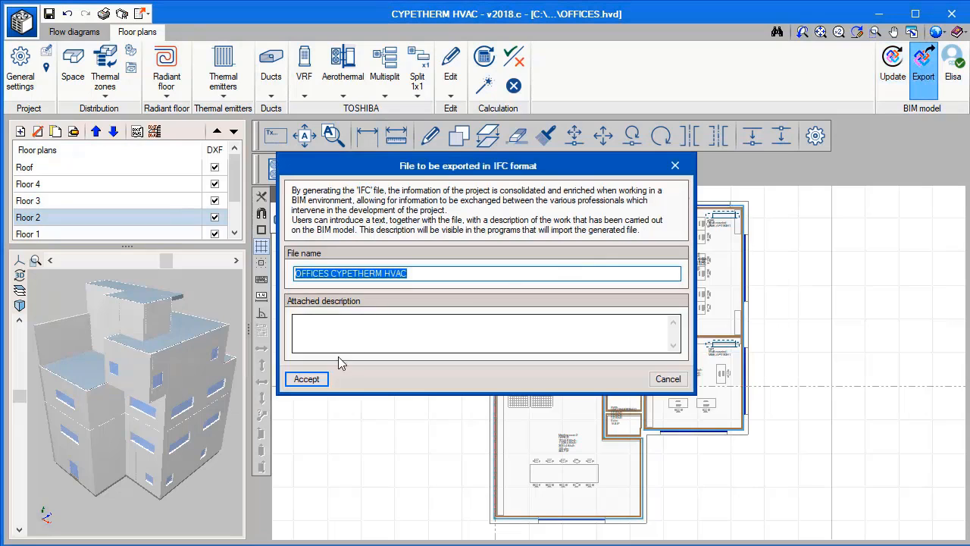
click(307, 378)
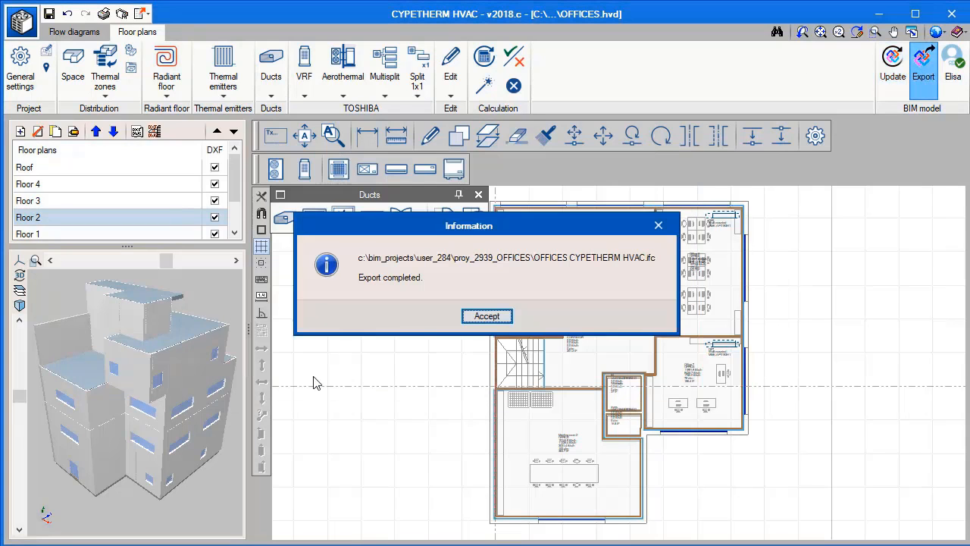
click(467, 318)
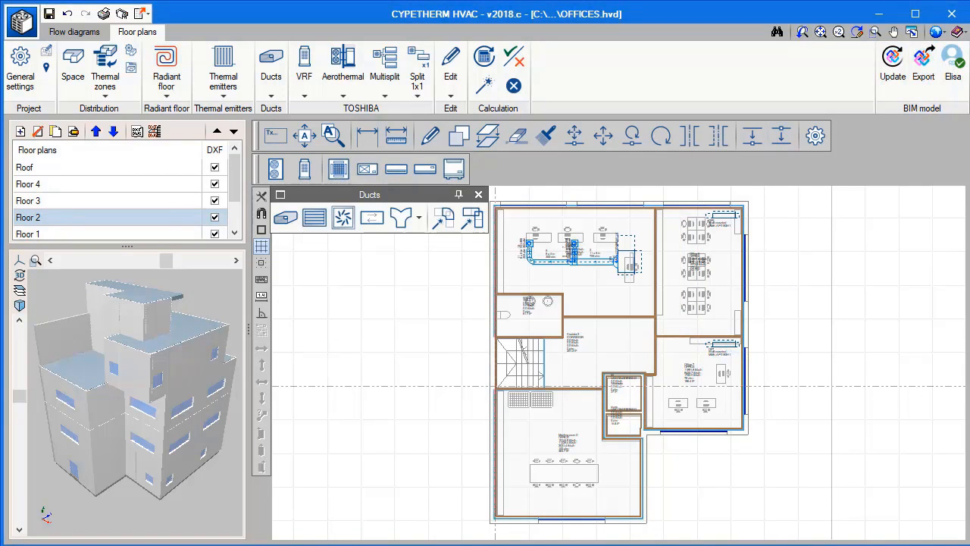
Switch to CYPETHERM EPlus and create a new project named OFFICES linked to the OFFICES project on BIMserver.center.
key(alt+Tab)
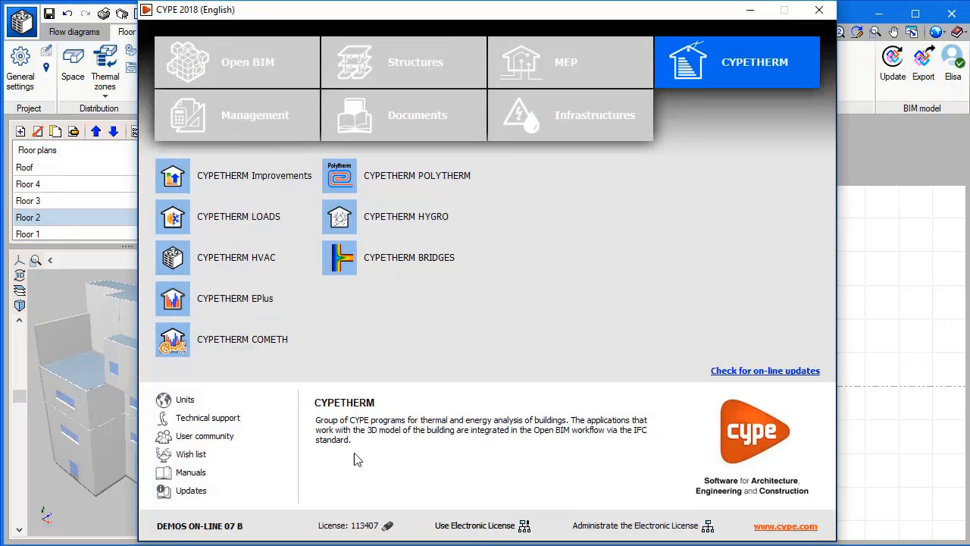
click(251, 303)
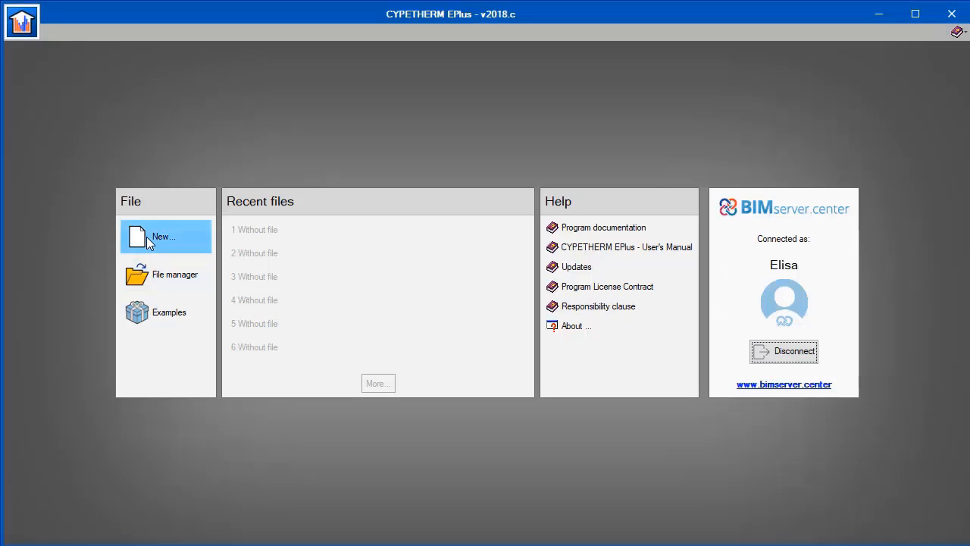
click(152, 239)
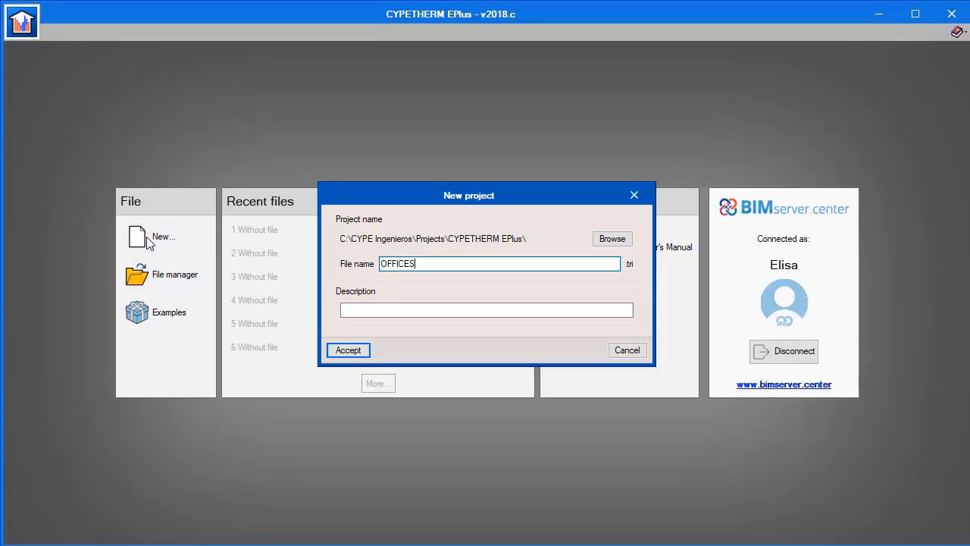
click(341, 350)
click(425, 345)
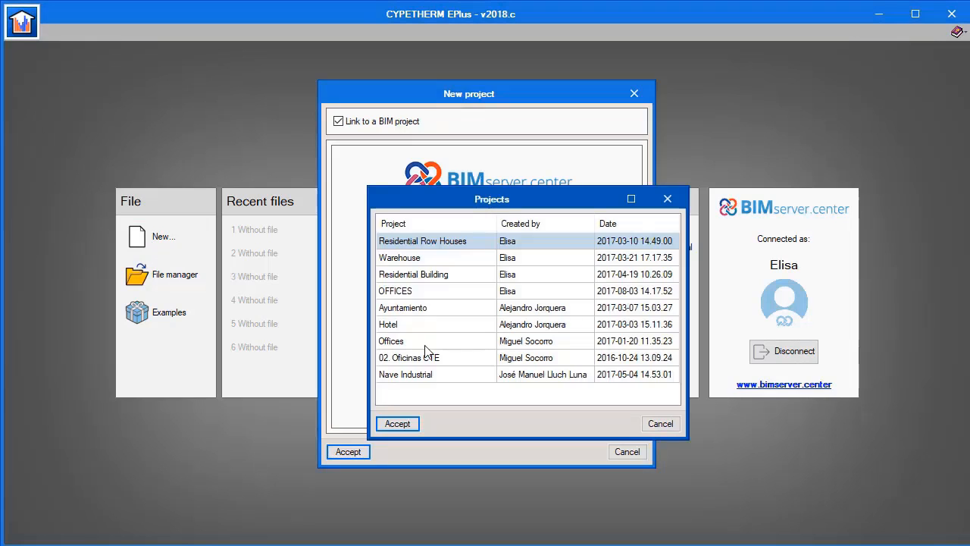
click(414, 292)
double_click(414, 292)
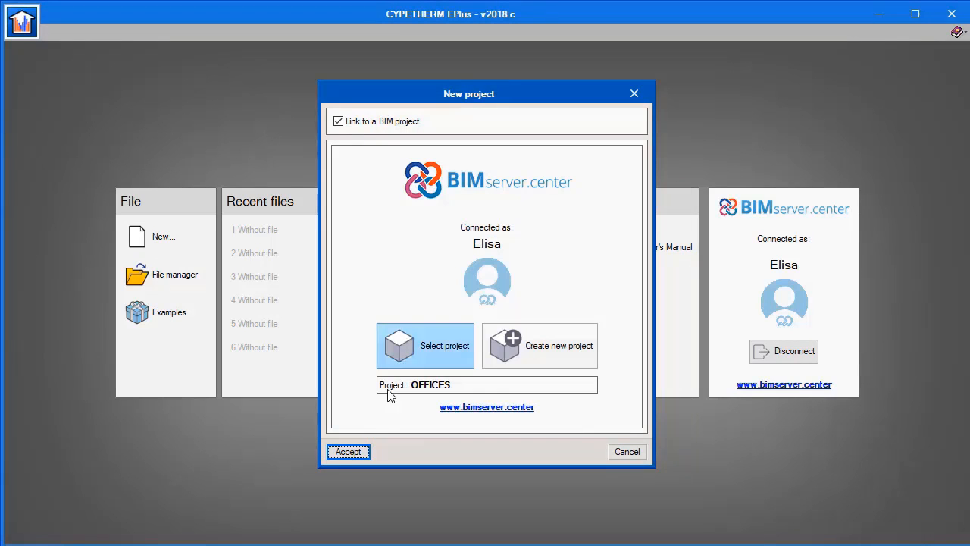
click(356, 452)
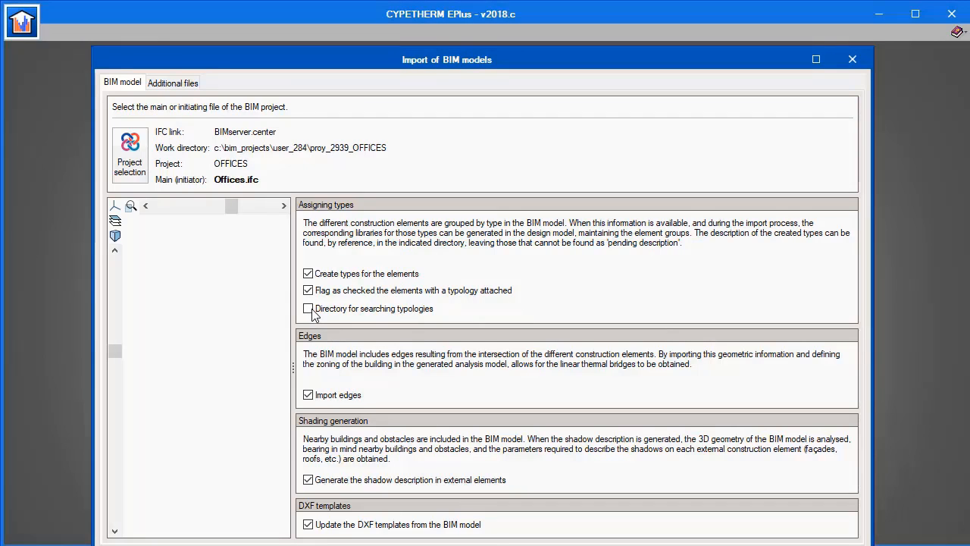
Import the BIM model with C:\CYPE Ingenieros\Library as the directory for searching typologies.
click(314, 313)
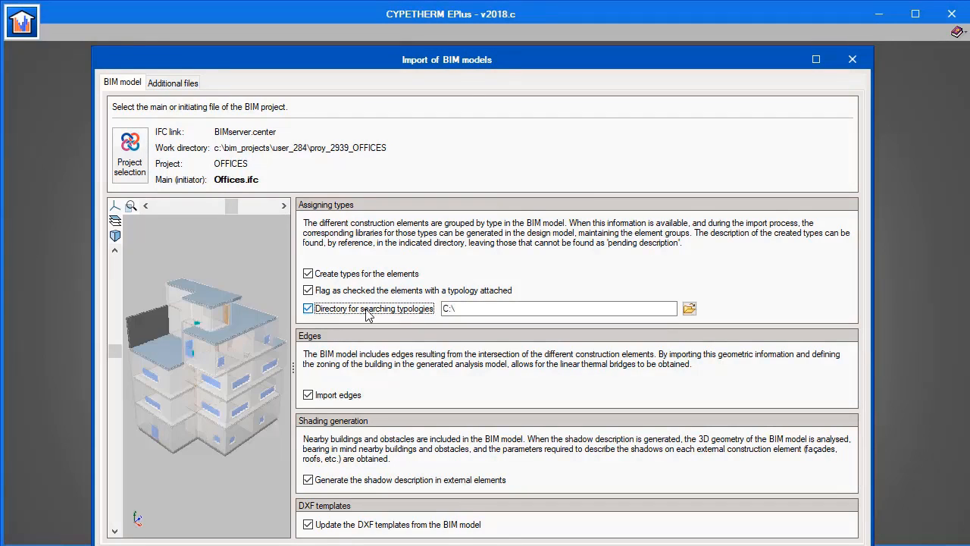
click(689, 308)
double_click(398, 293)
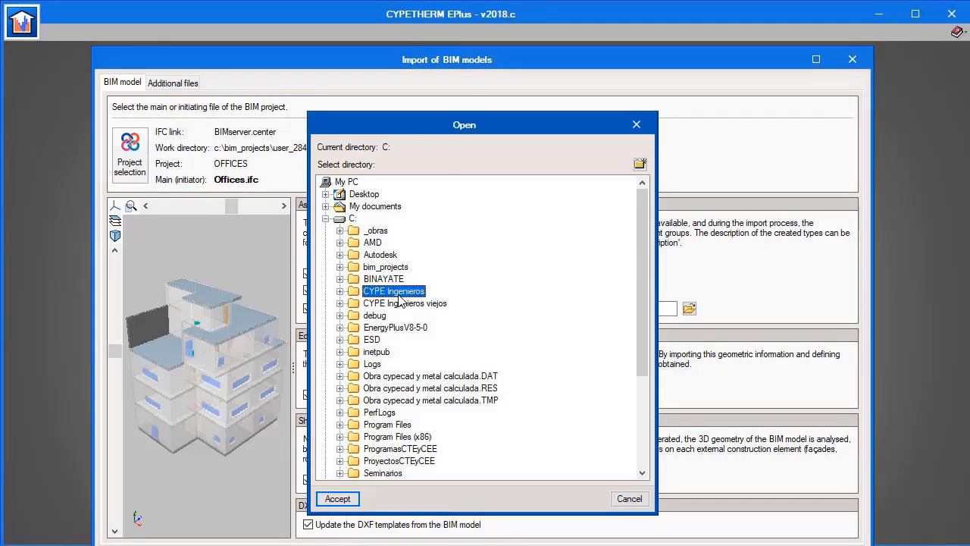
click(391, 315)
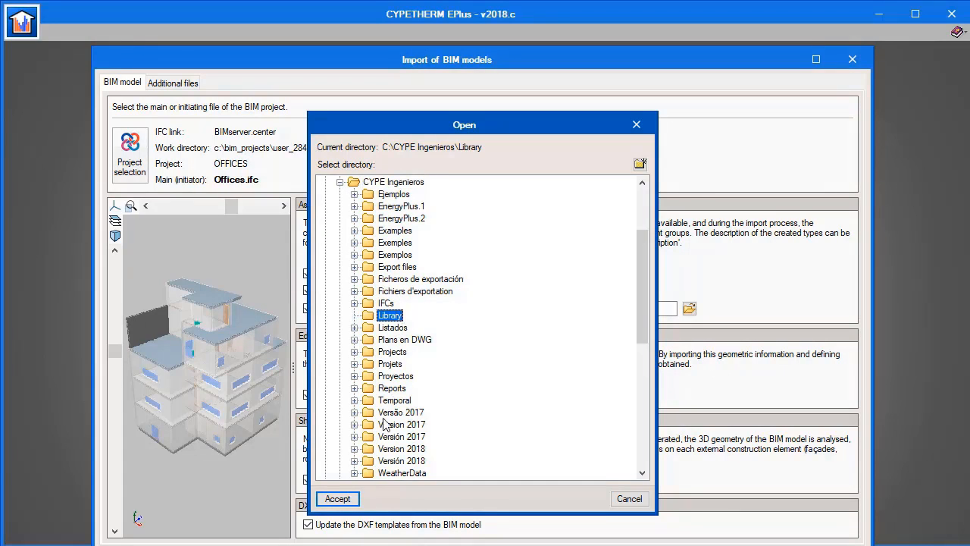
click(338, 498)
key(Return)
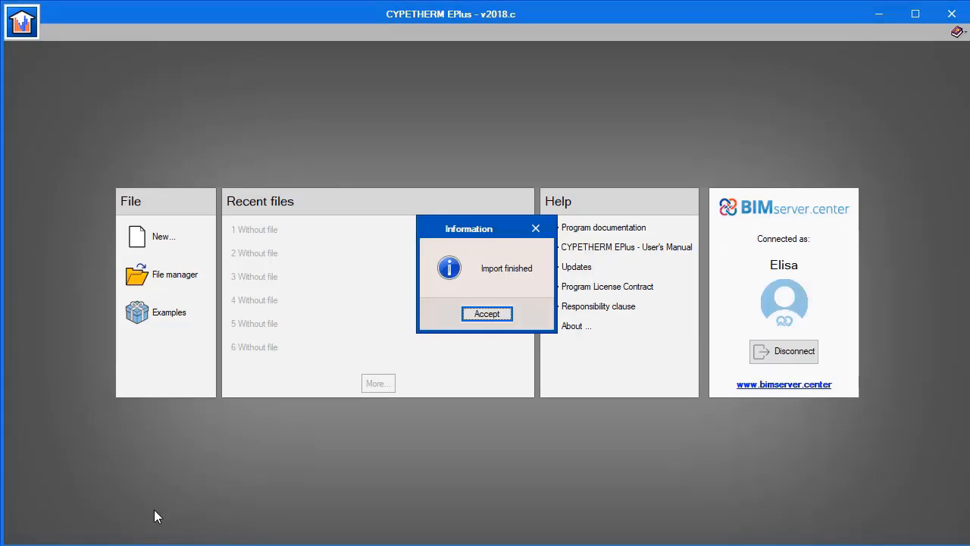
click(478, 314)
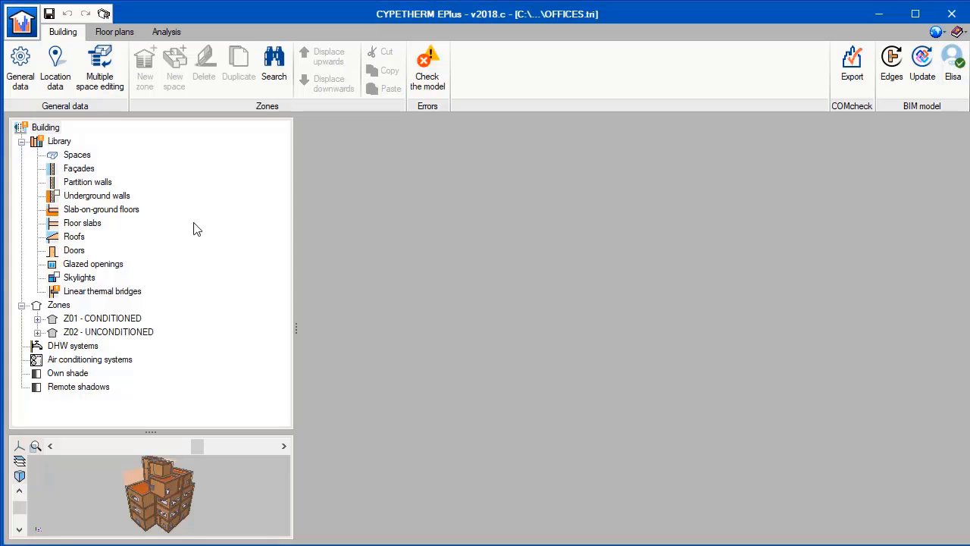
Review the ventilation, occupancy, lighting and equipment settings of the OFFICE space type in the library.
click(78, 154)
double_click(334, 160)
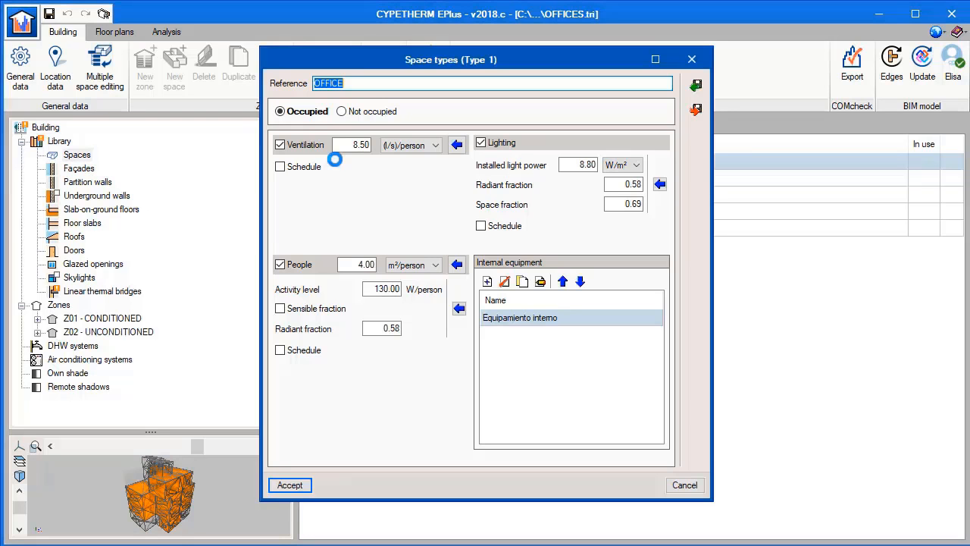
click(345, 146)
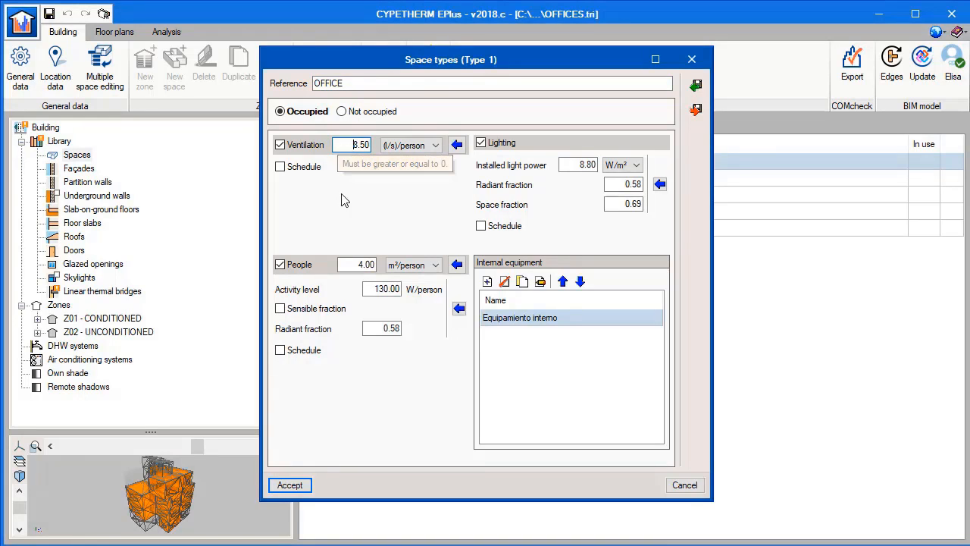
click(289, 484)
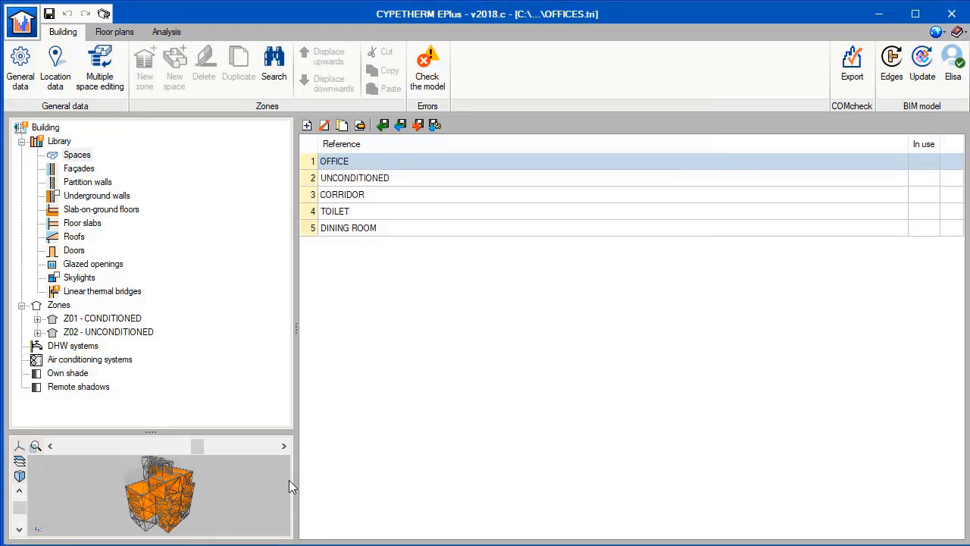
Review the layers of the WALL-1 façade type and display the library's linear thermal bridges.
click(79, 168)
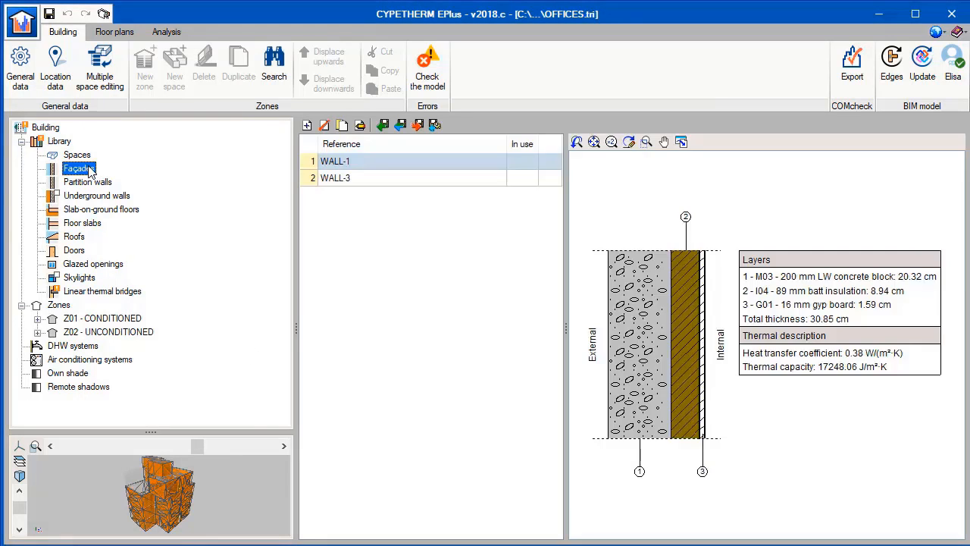
double_click(356, 162)
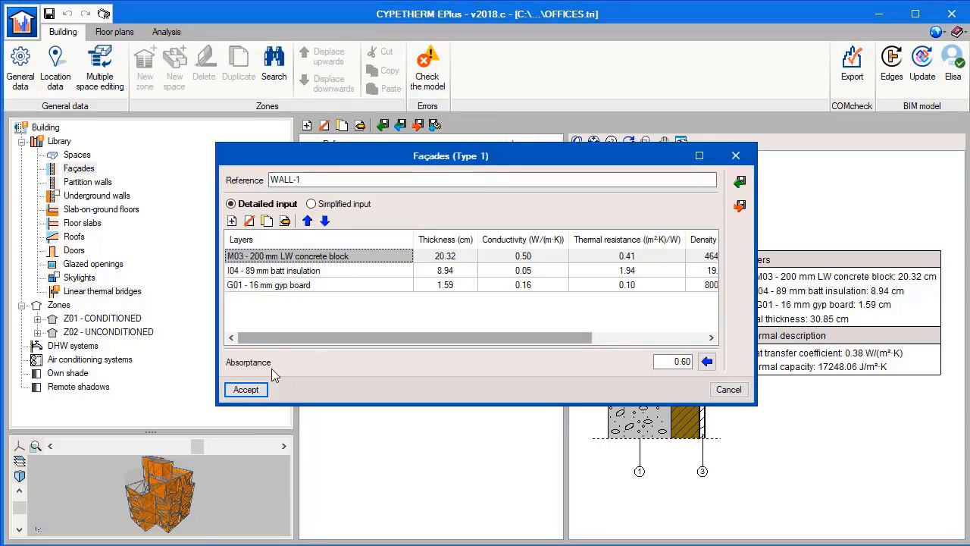
click(247, 389)
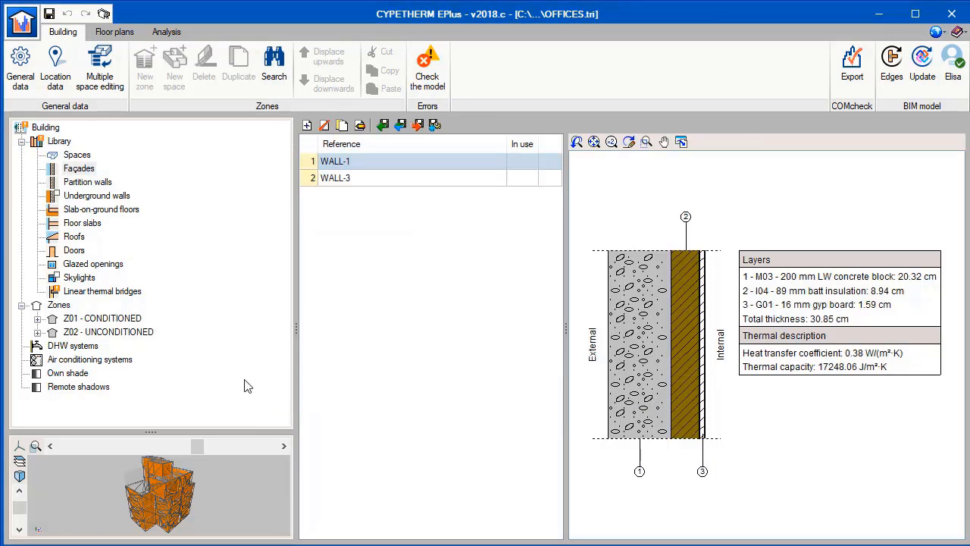
click(133, 294)
Check the model for errors and confirm the building's general data with the ISO 13788 condensation check enabled.
click(891, 65)
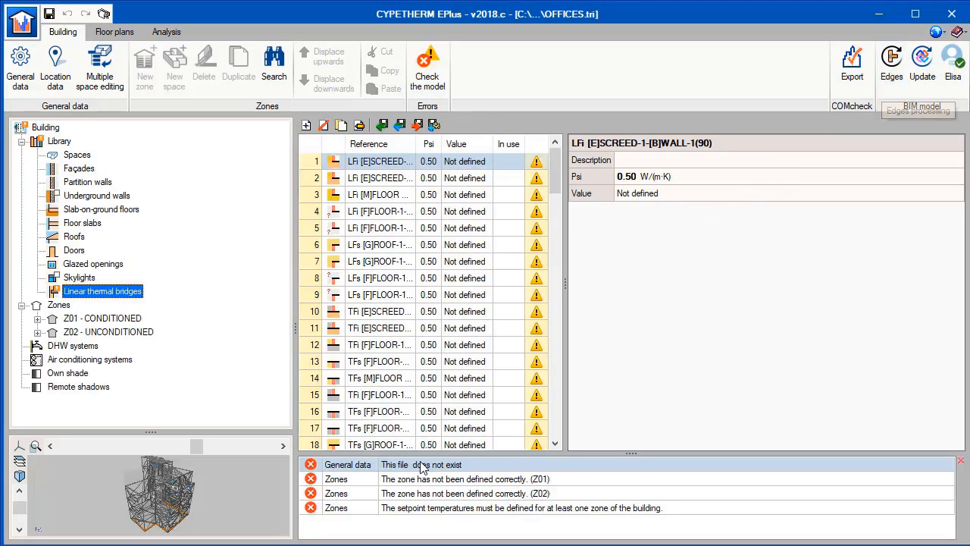
click(20, 64)
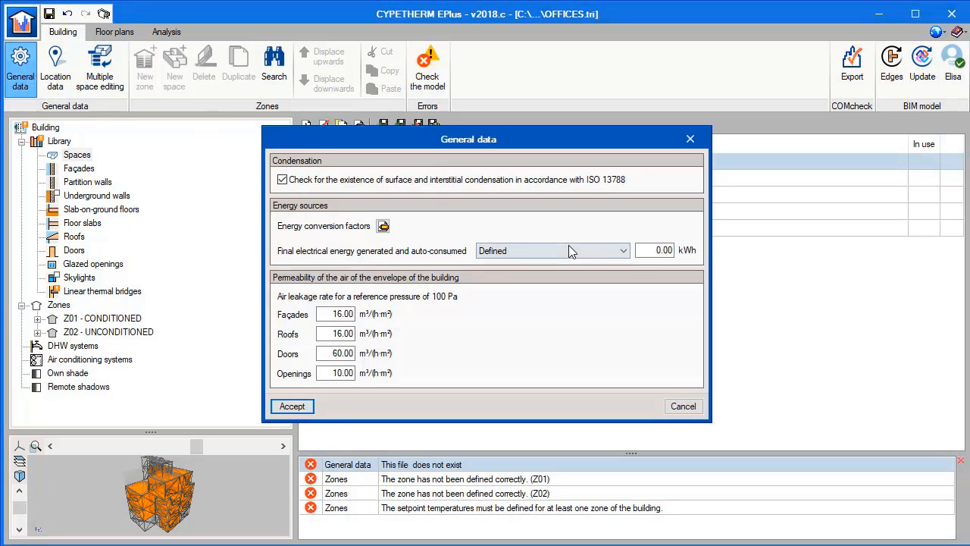
click(291, 406)
Assign the Los Angeles Intl. AP (USA_CA, 722950) climate data file to the location and recheck the model.
click(61, 82)
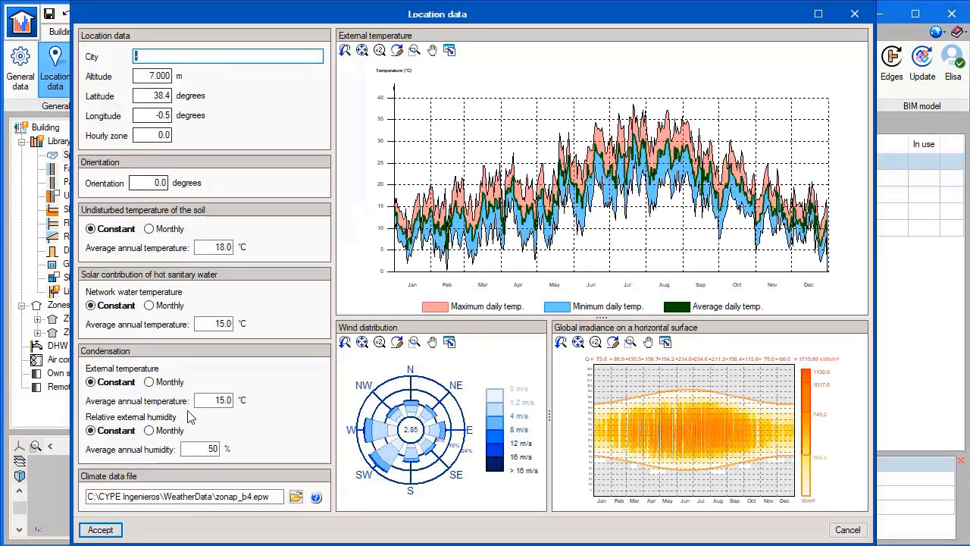
click(295, 496)
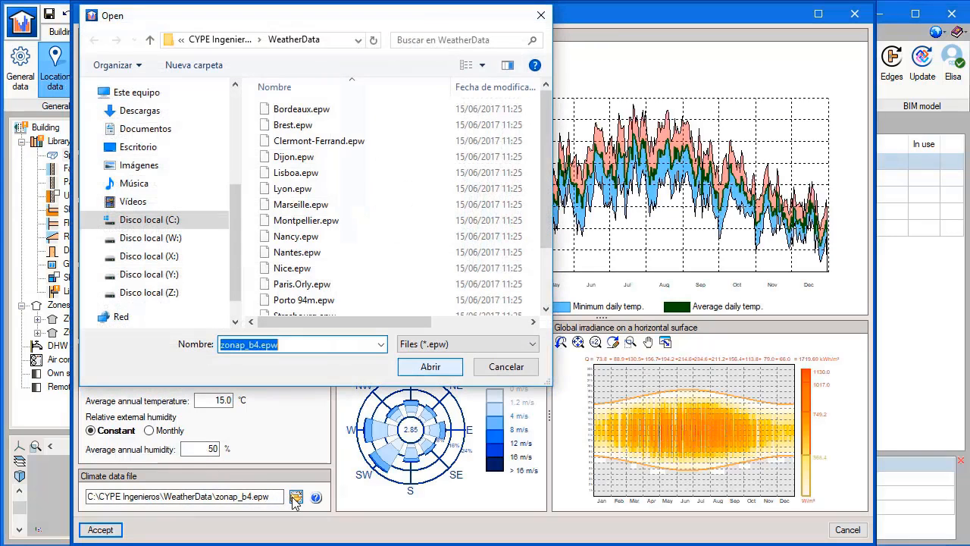
click(450, 222)
scroll(450, 225, down, 2)
click(424, 260)
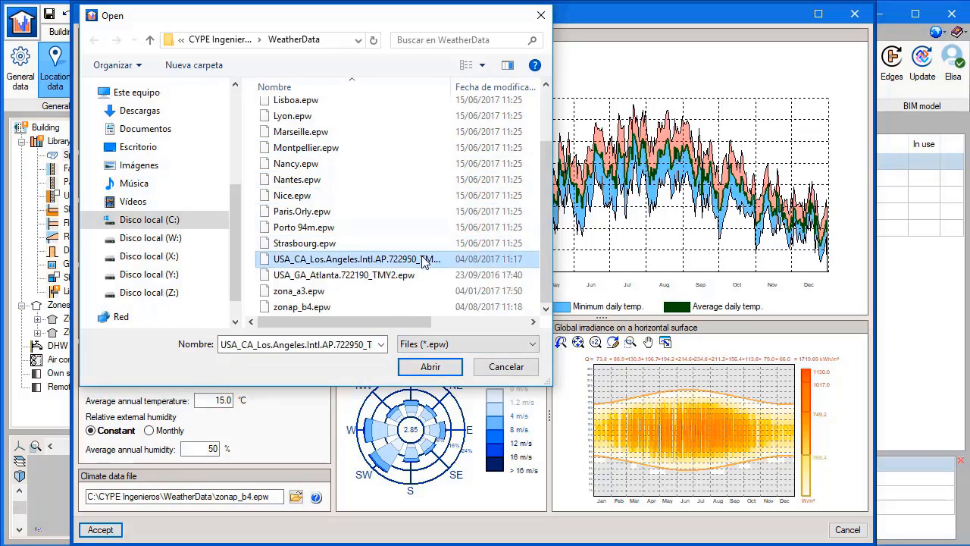
click(429, 366)
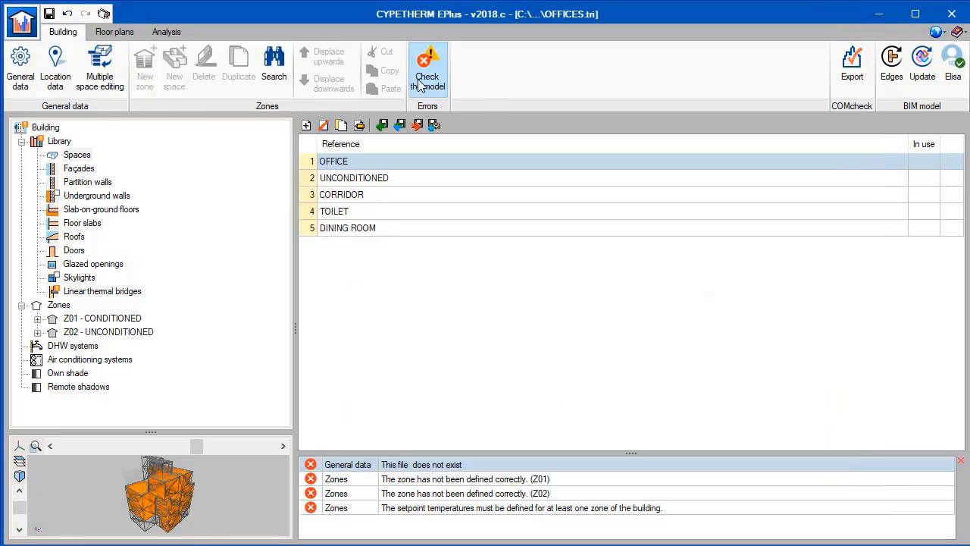
click(421, 85)
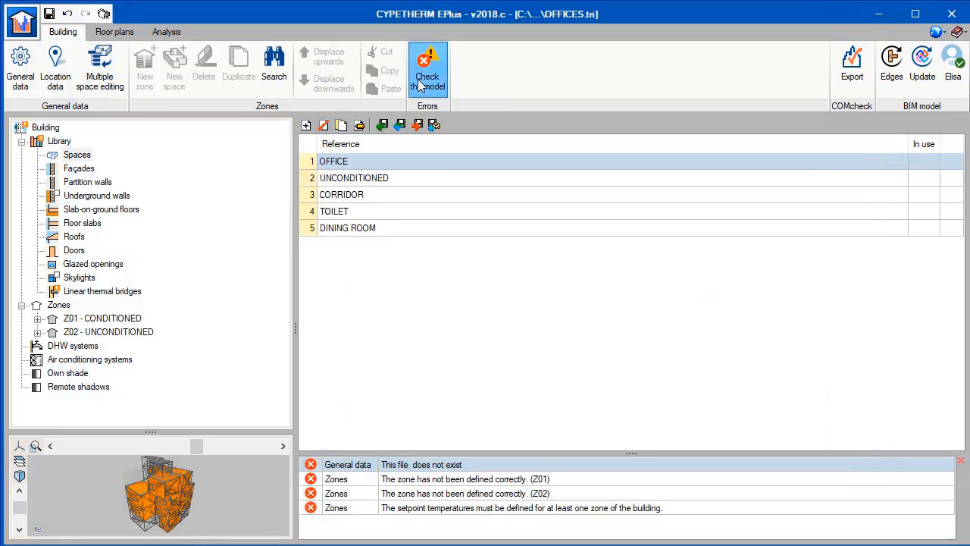
Classify zone Z01 - CONDITIONED as Occupied.
click(102, 318)
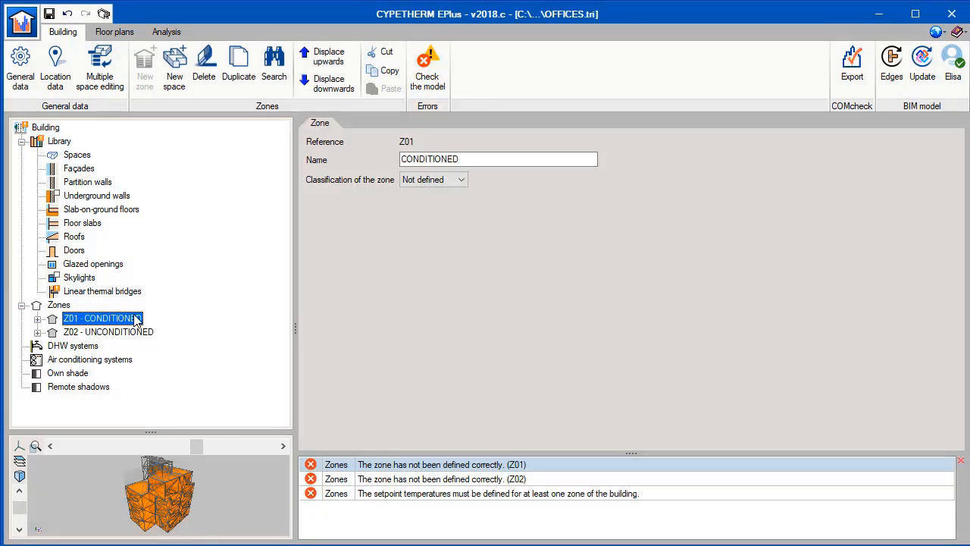
click(437, 180)
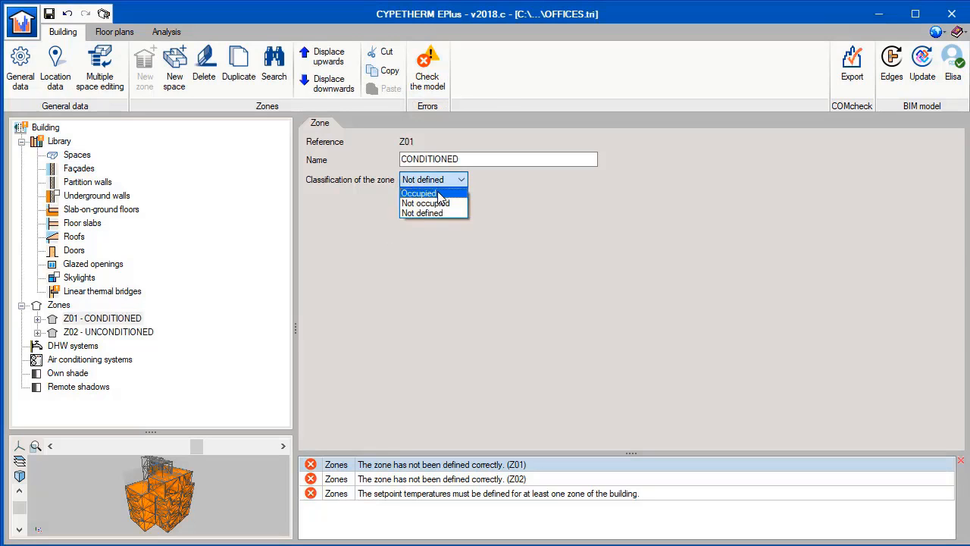
click(439, 191)
Enable heating in zone Z01's operational conditions and import OFFICE SCHEDULE - HEATING from the library as its schedule.
click(951, 200)
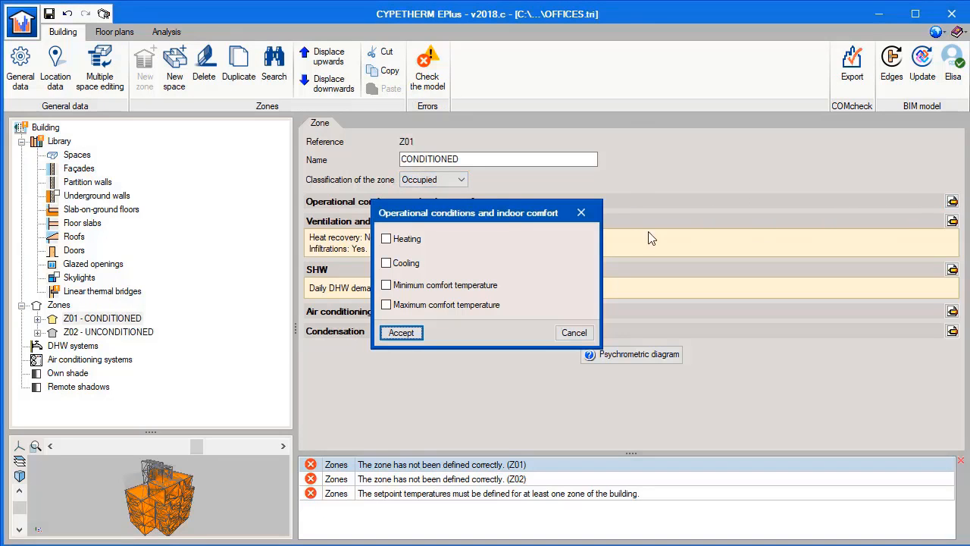
click(386, 238)
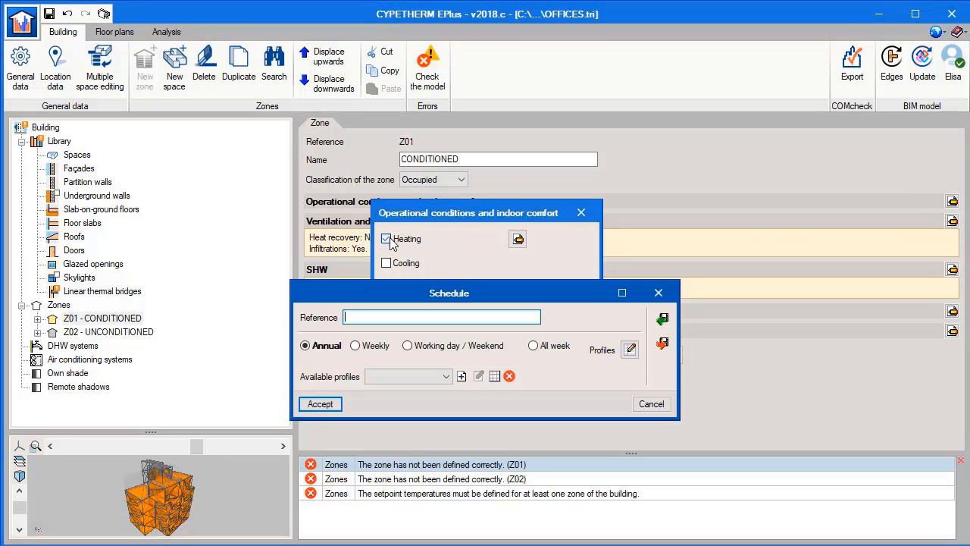
click(663, 318)
click(529, 368)
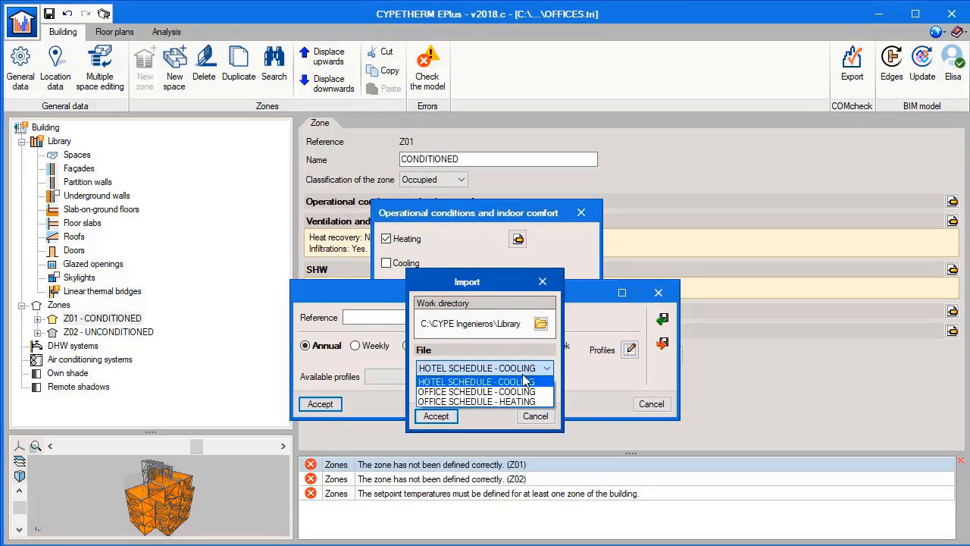
click(523, 390)
click(436, 416)
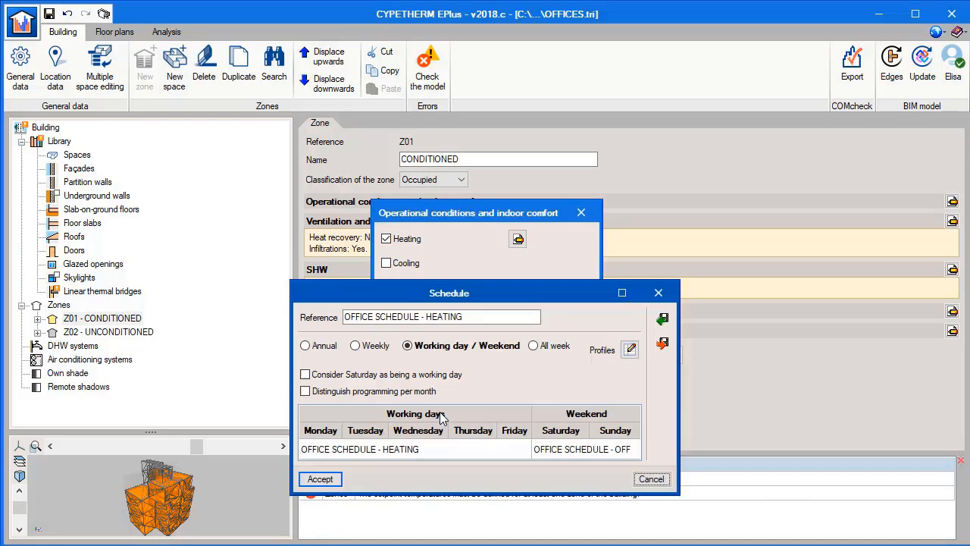
click(321, 479)
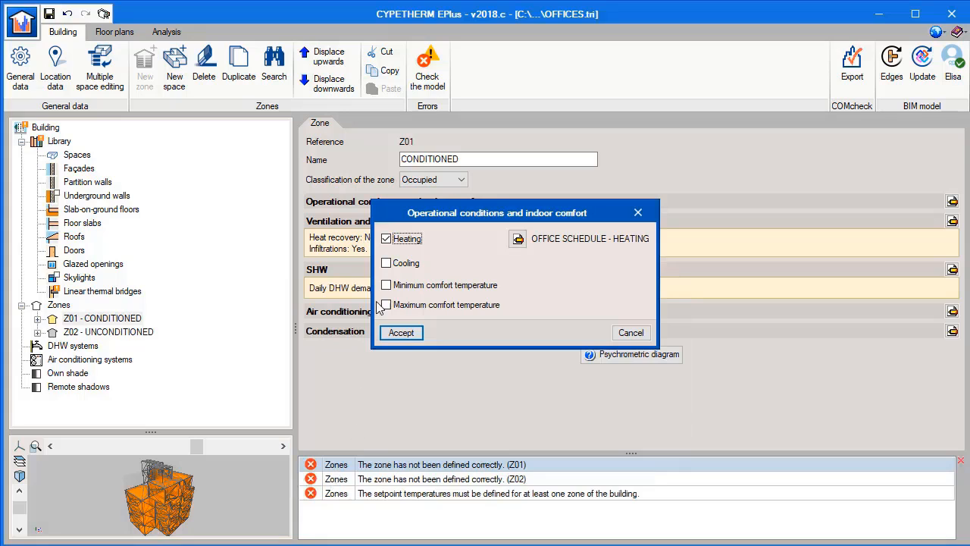
Enable cooling in zone Z01's operational conditions and import OFFICE SCHEDULE - COOLING from the library as its schedule.
click(386, 263)
click(661, 319)
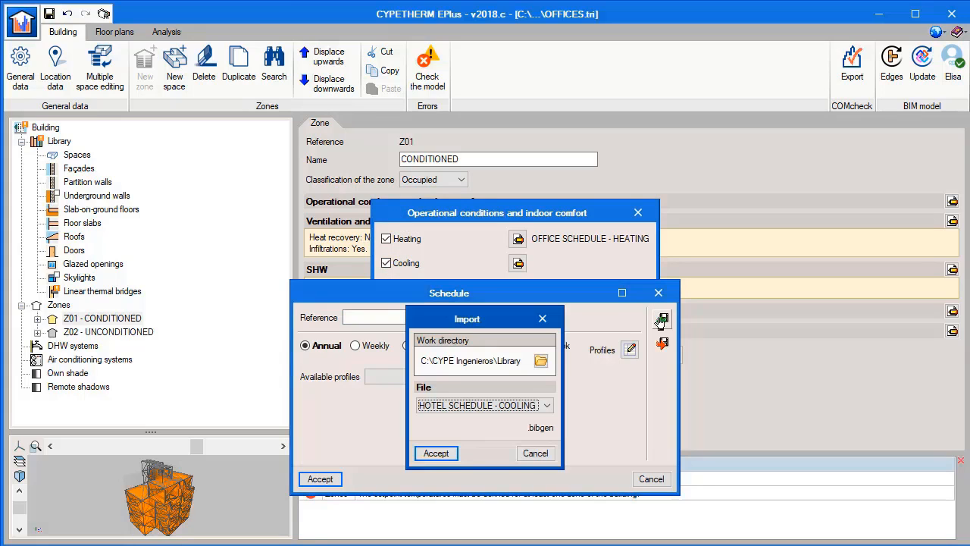
click(502, 406)
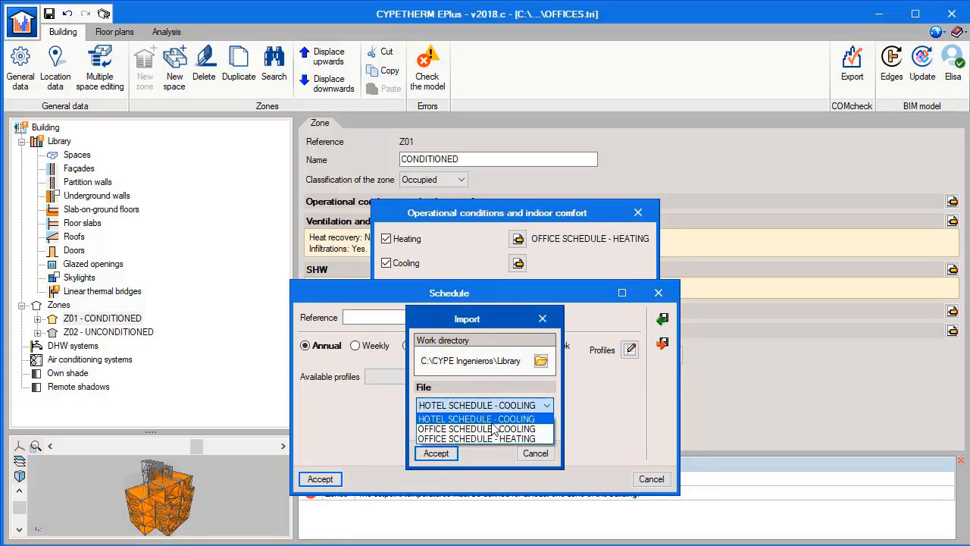
click(493, 429)
click(438, 454)
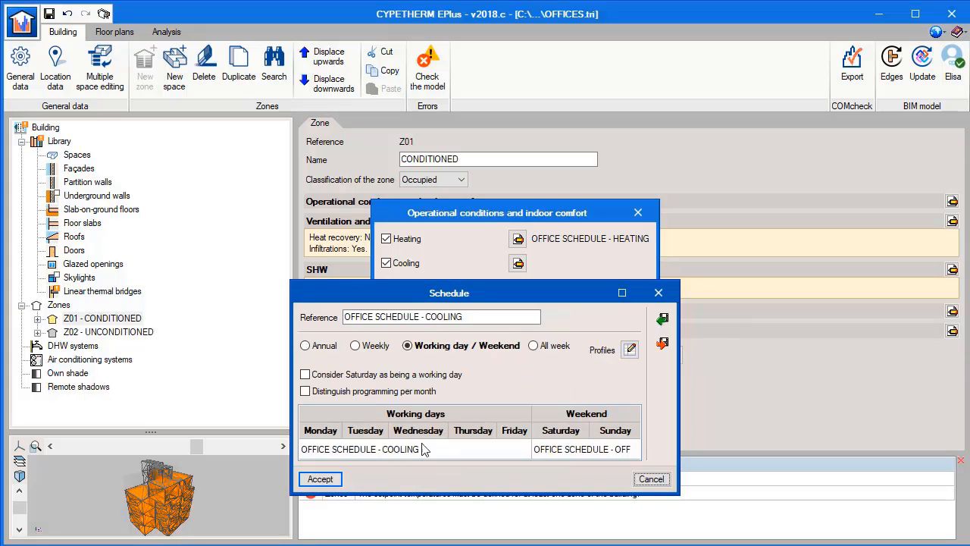
click(336, 481)
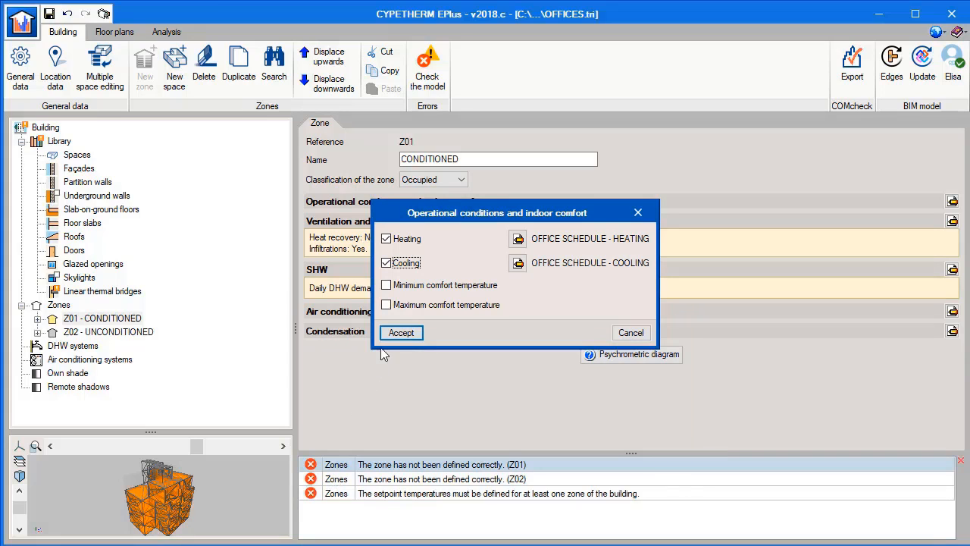
click(398, 334)
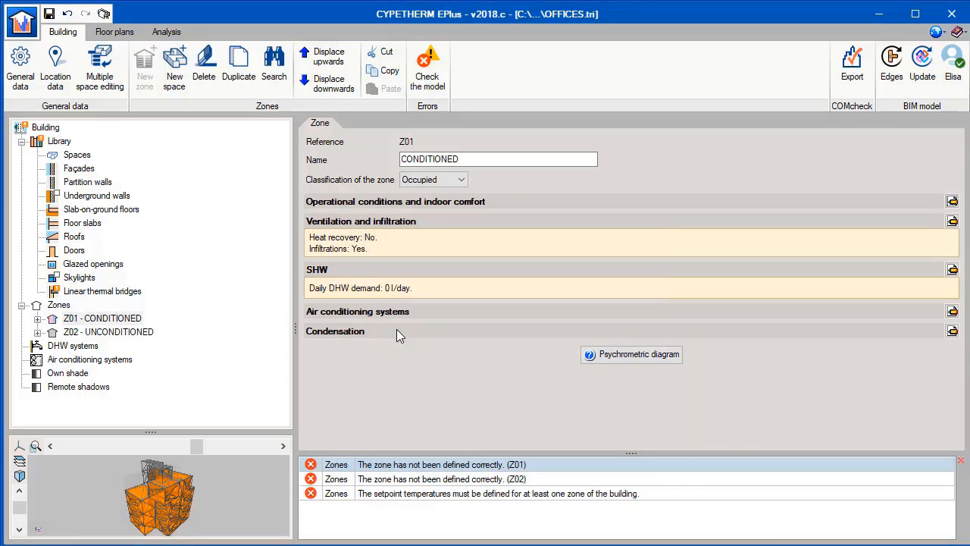
Review and confirm zone Z01's ventilation, air conditioning and condensation settings, with Supply air temperature as the heating design input method.
click(952, 221)
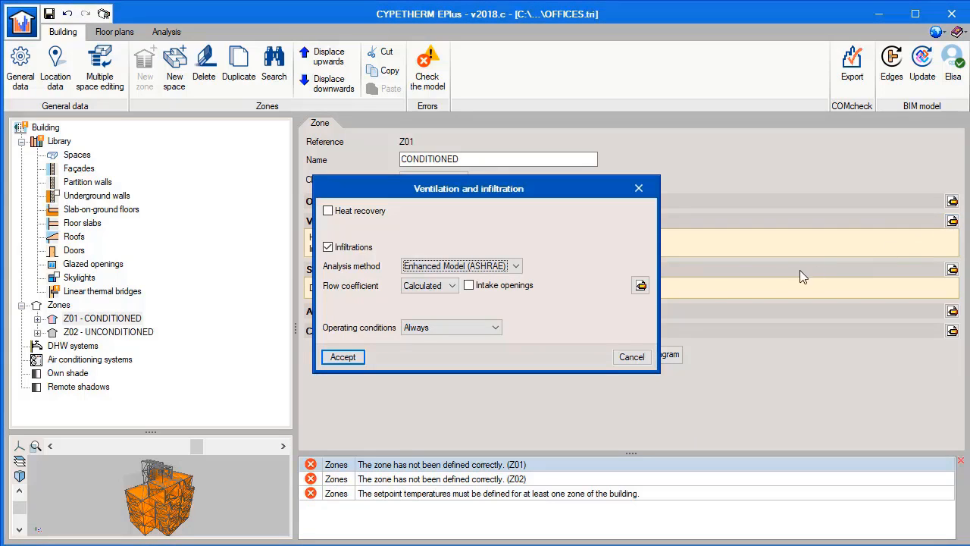
click(362, 356)
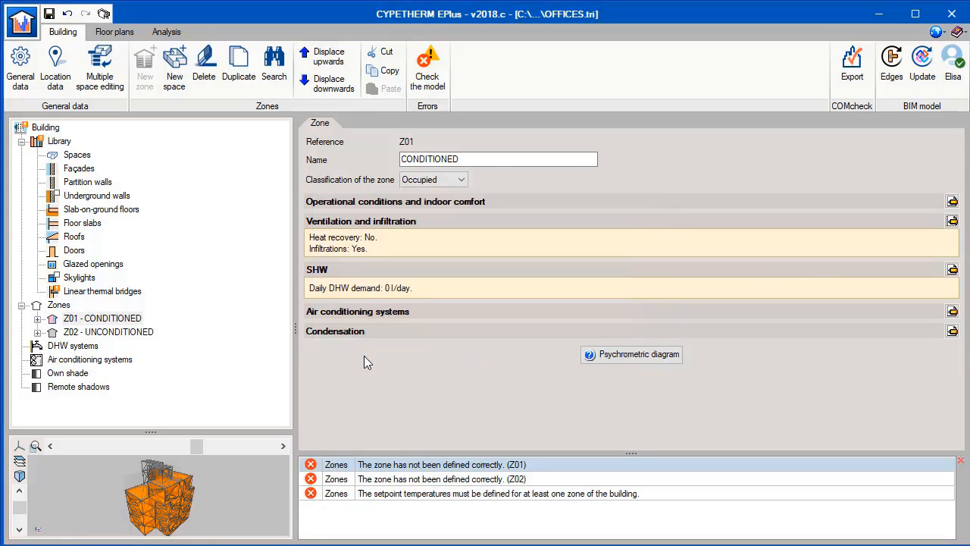
click(953, 312)
click(569, 222)
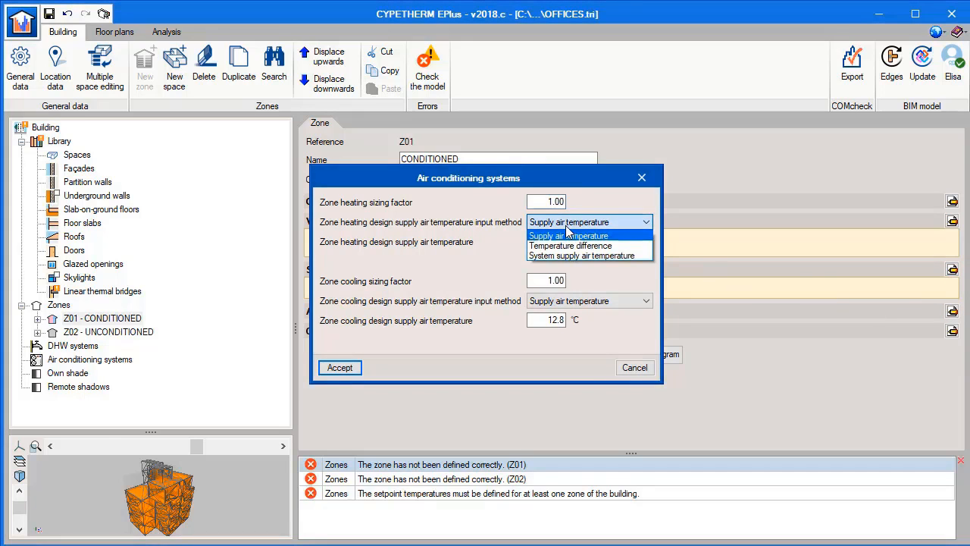
click(568, 235)
click(340, 367)
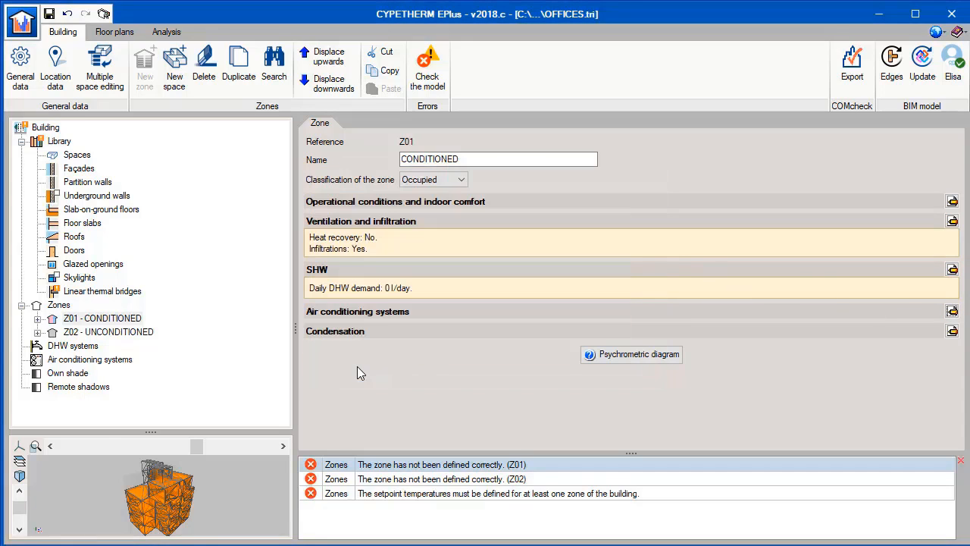
click(952, 333)
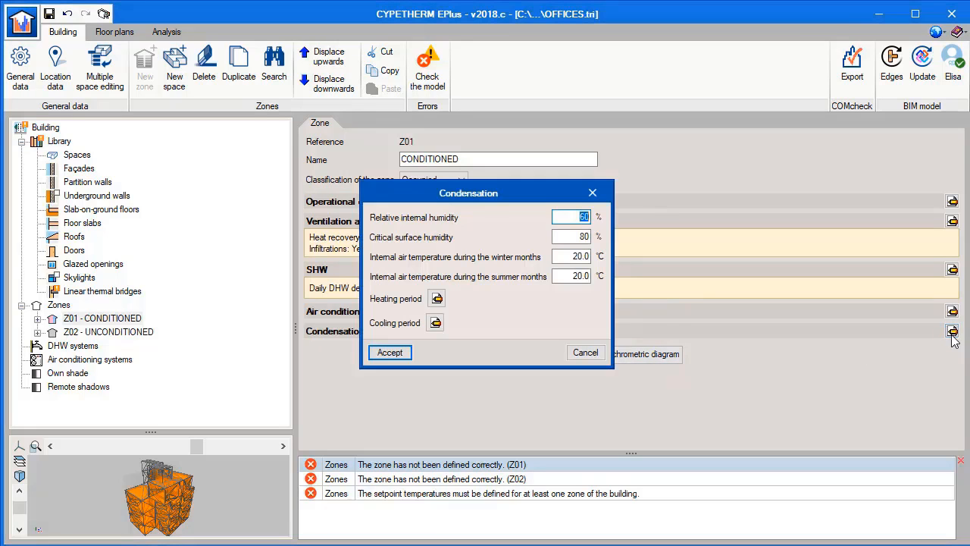
click(389, 353)
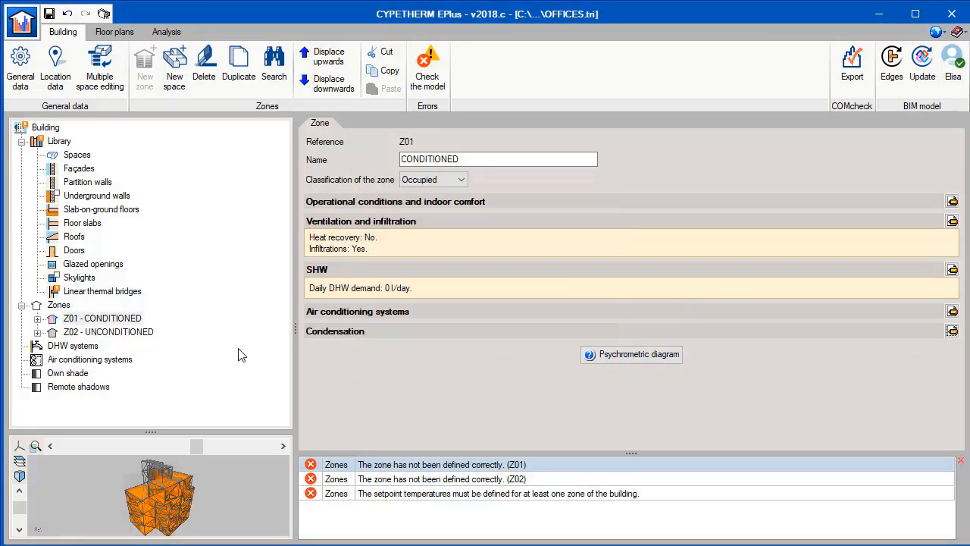
Classify zone Z02 - UNCONDITIONED as Not occupied and recheck the model for errors.
click(121, 332)
click(456, 184)
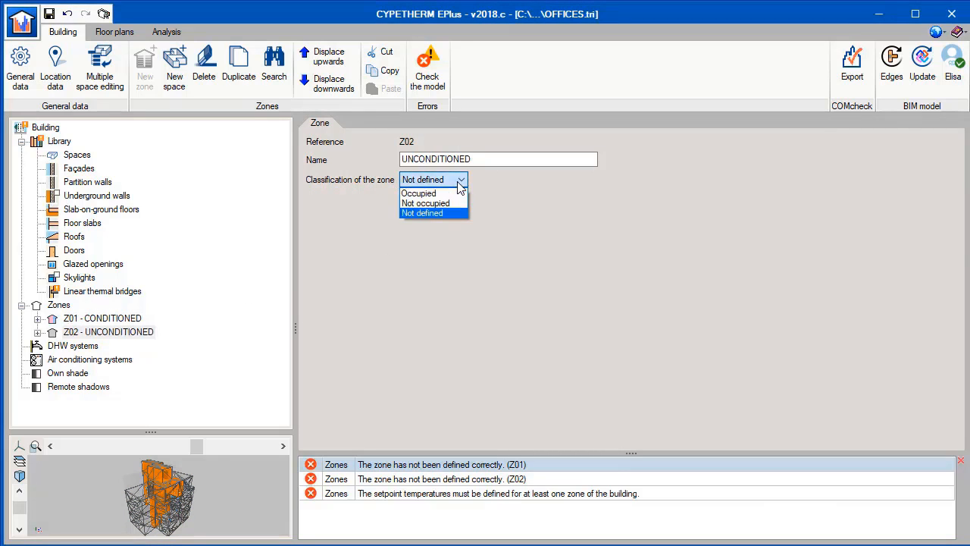
click(453, 201)
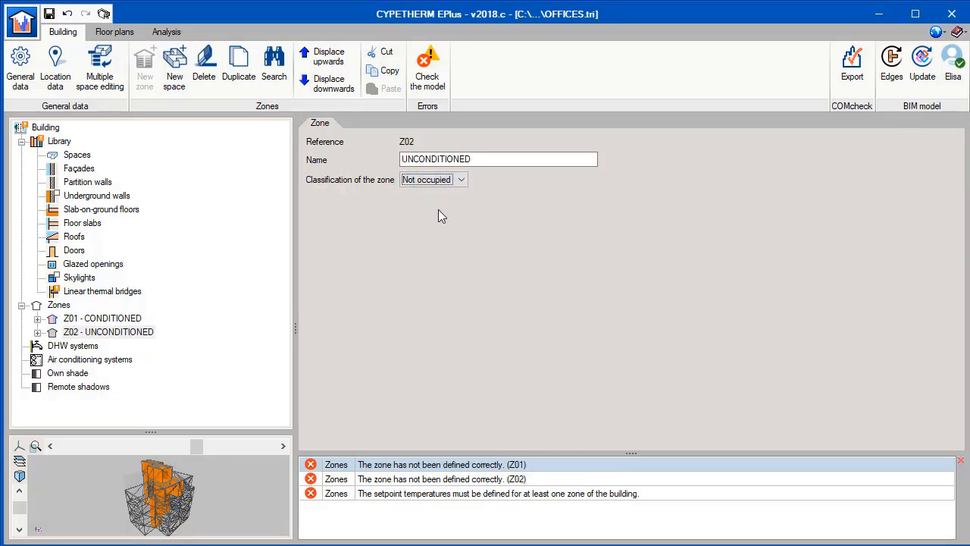
click(438, 84)
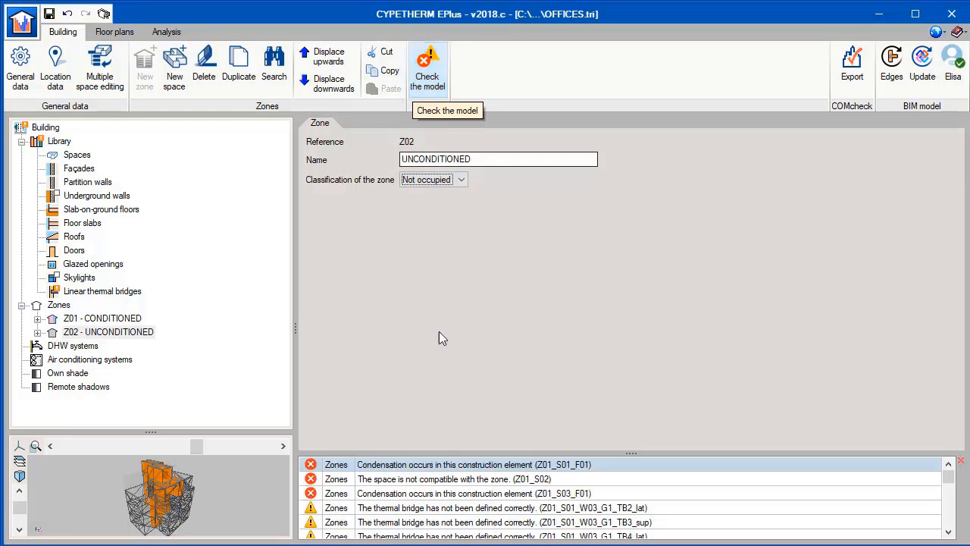
Examine the condensation analysis results of the dining room's floor screed, Z01_S01_F01.
double_click(436, 464)
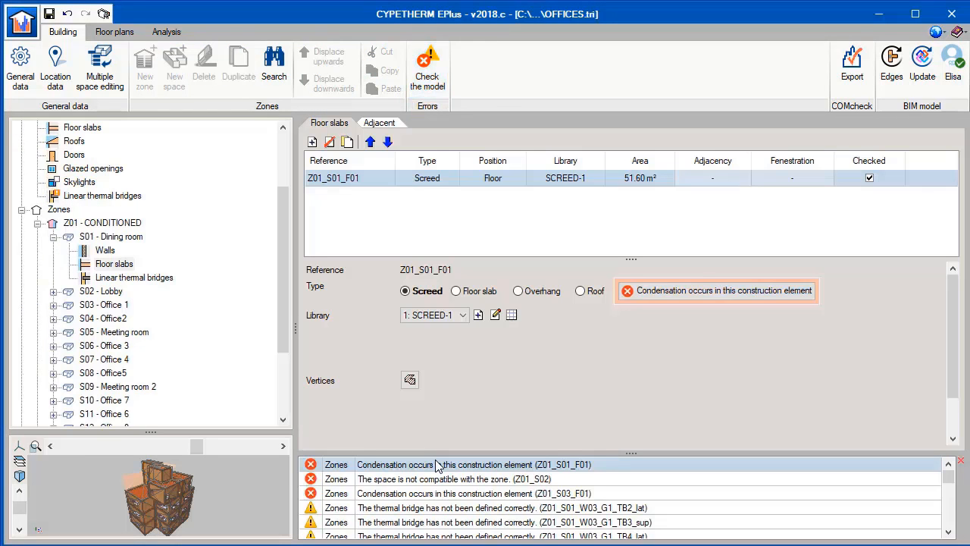
click(660, 290)
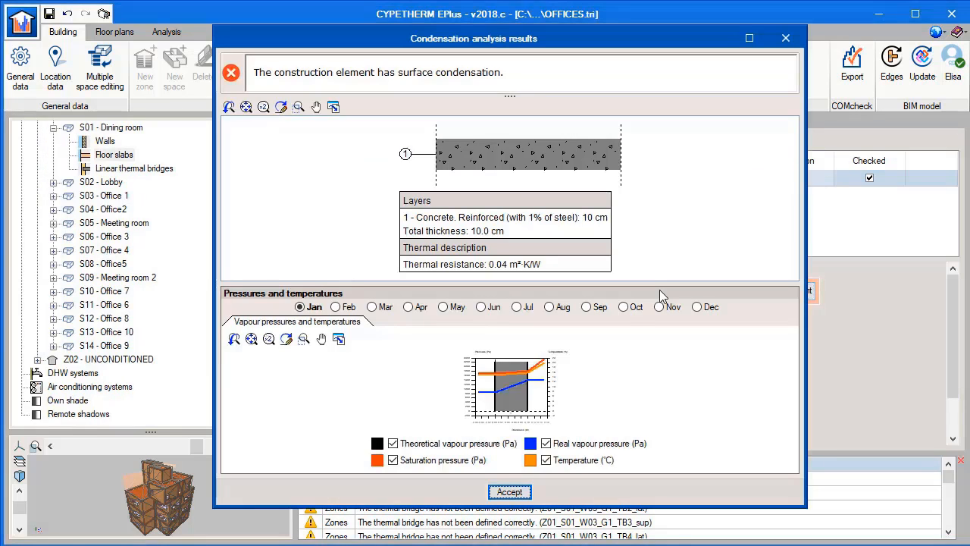
click(522, 492)
Add an I01 - 25 mm insulation board layer to slab-on-ground floor SCREED-1 and recheck the model.
click(496, 314)
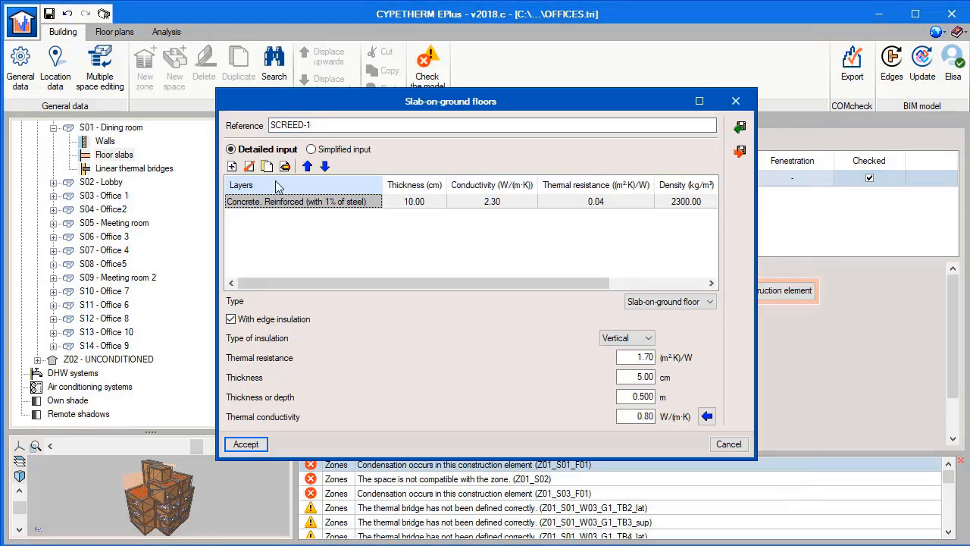
click(232, 167)
click(637, 393)
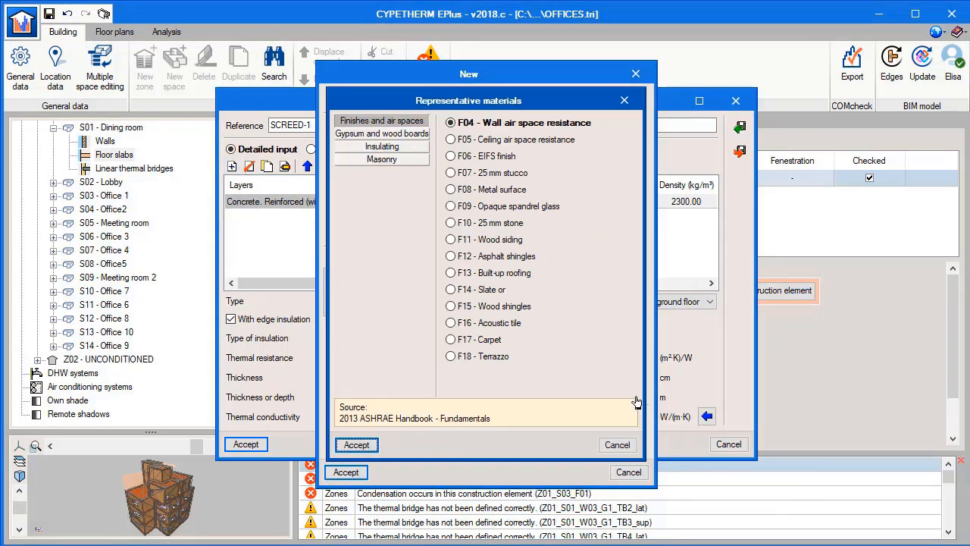
click(403, 148)
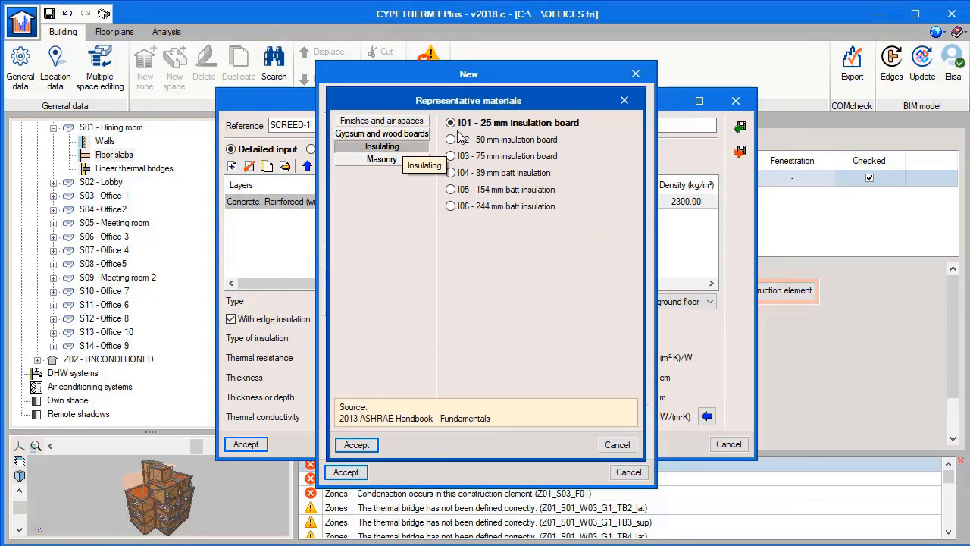
click(374, 445)
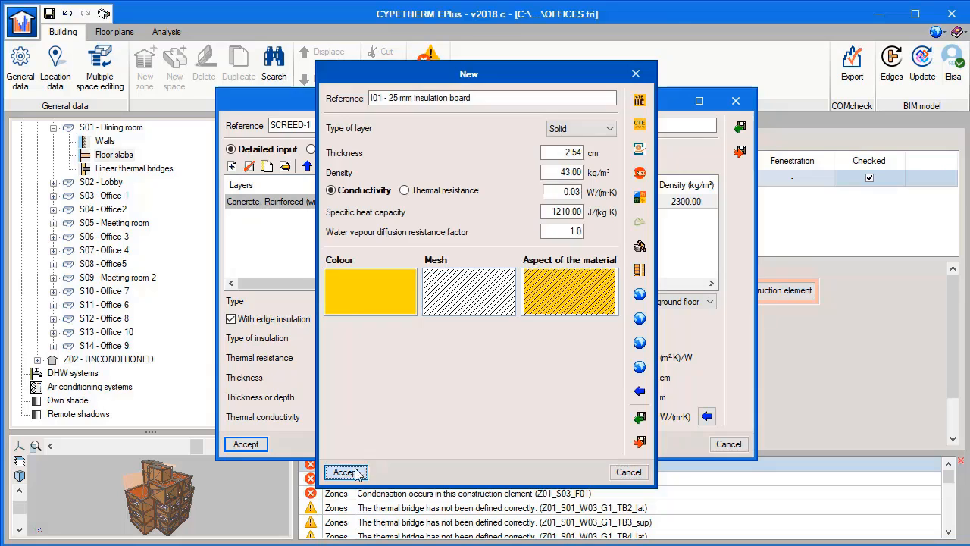
click(346, 470)
click(247, 445)
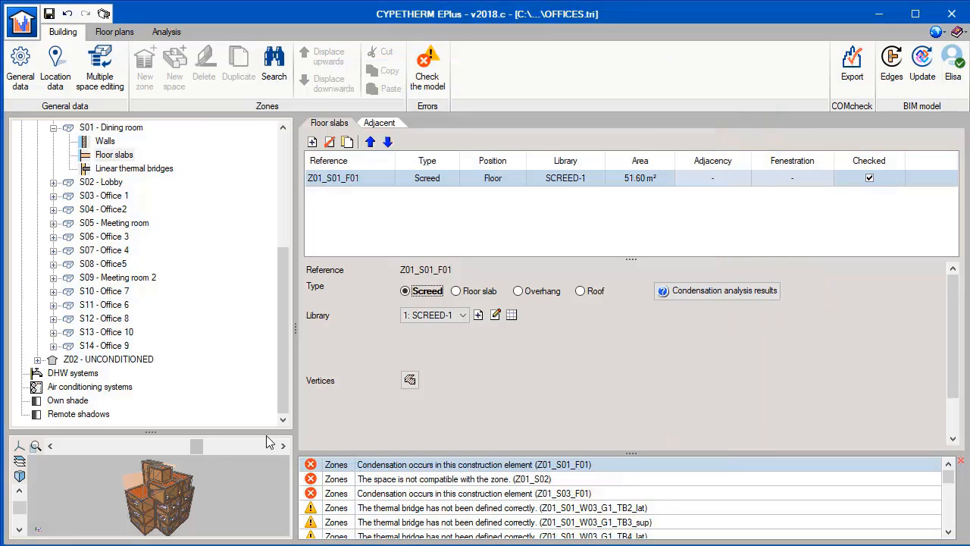
click(415, 75)
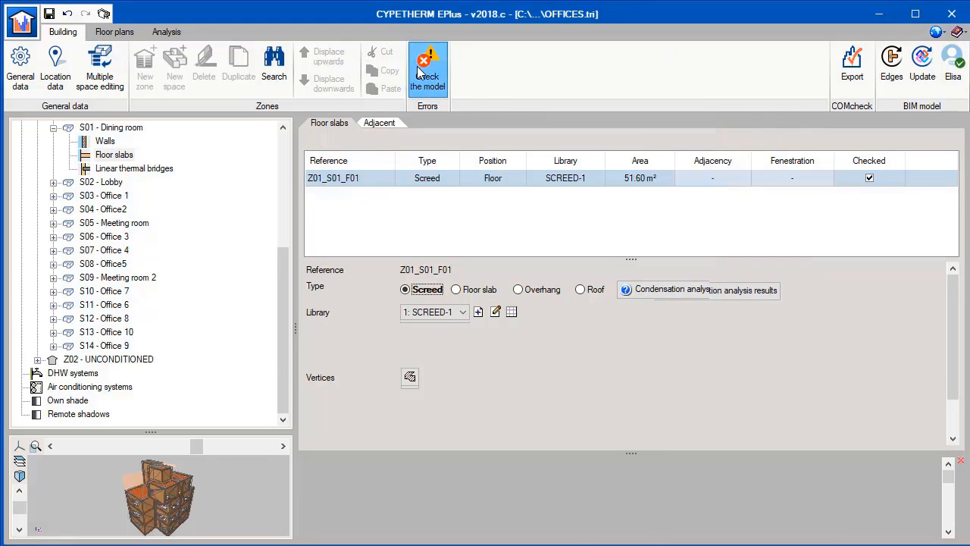
Process the BIM model's edges to obtain the linear thermal bridges and check the model again.
click(160, 169)
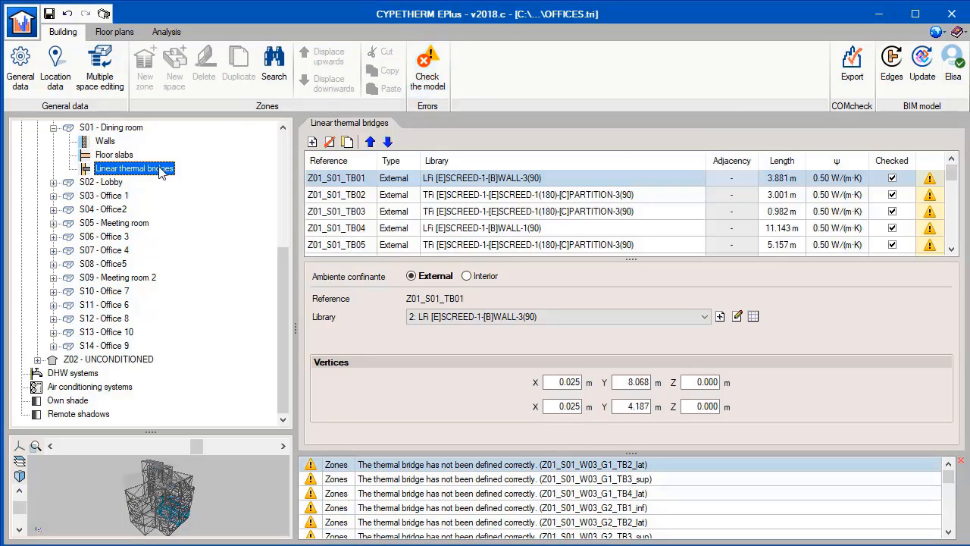
click(886, 88)
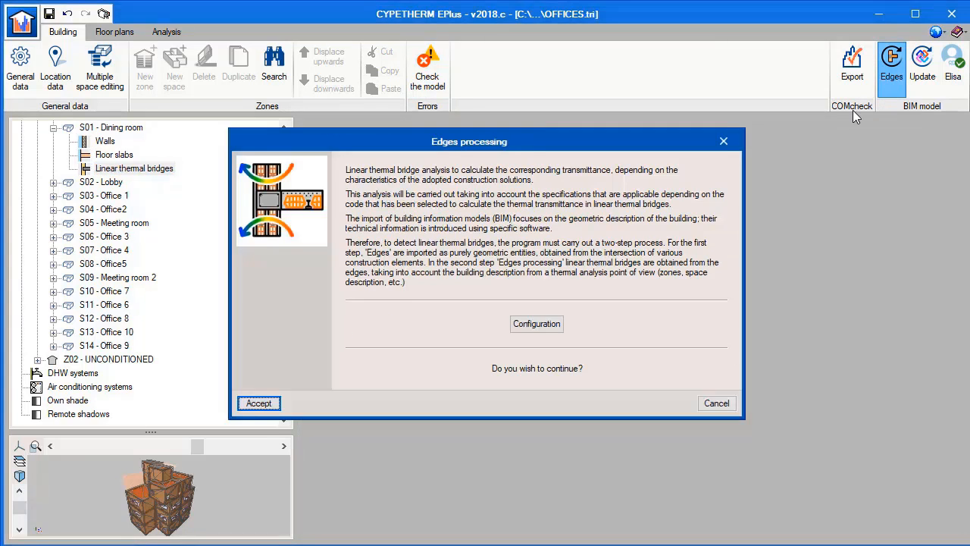
click(259, 402)
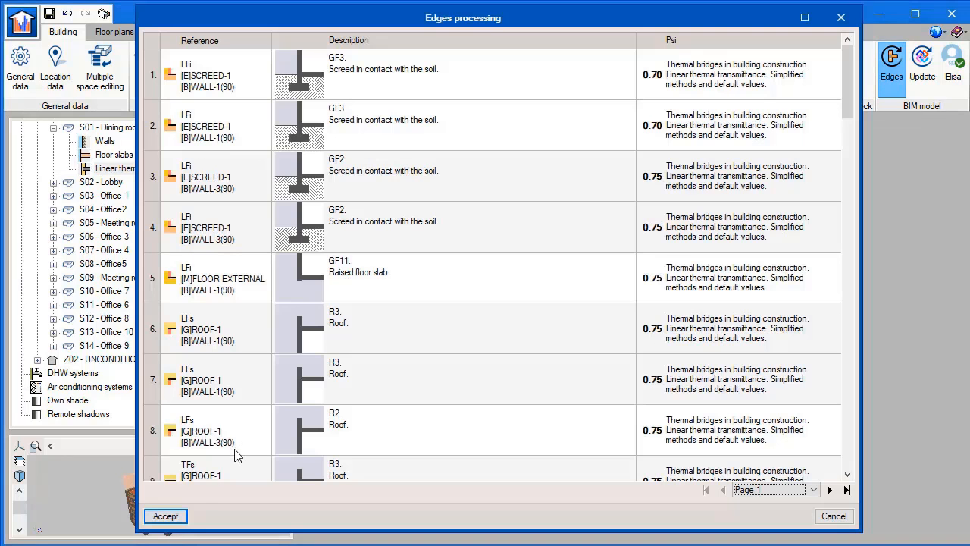
click(165, 516)
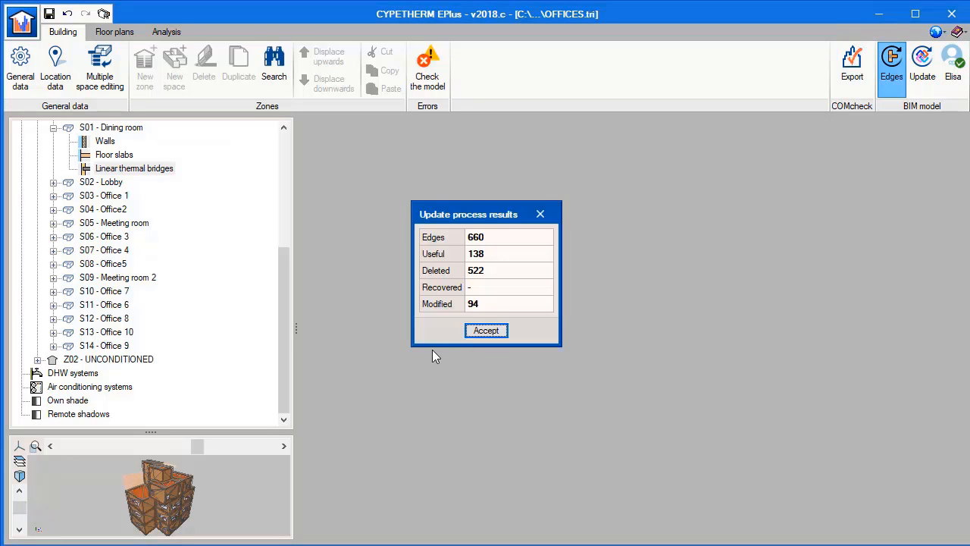
click(485, 331)
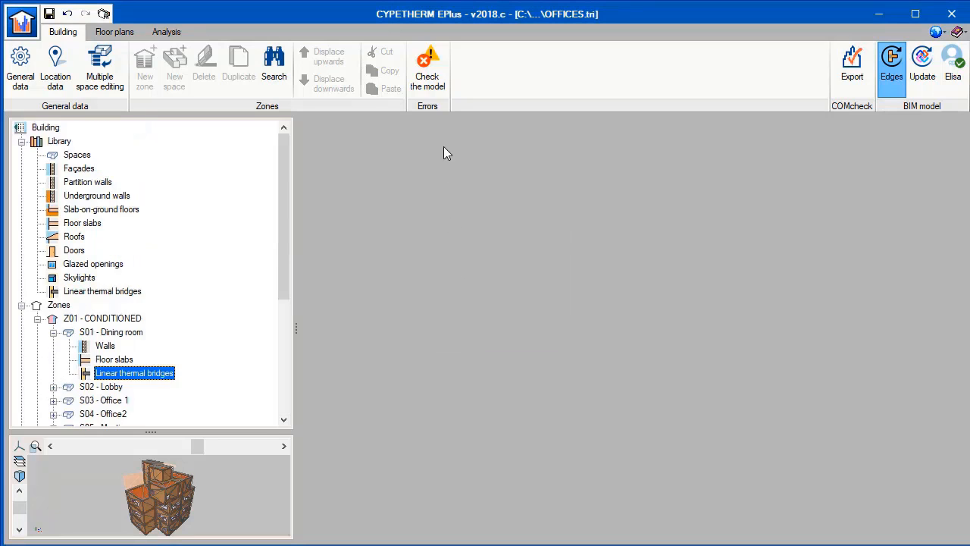
click(437, 87)
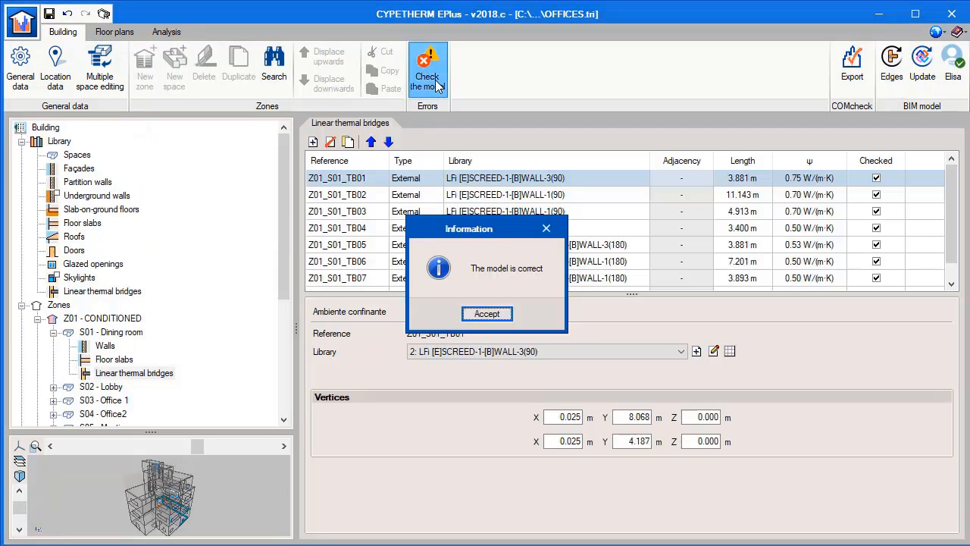
click(487, 314)
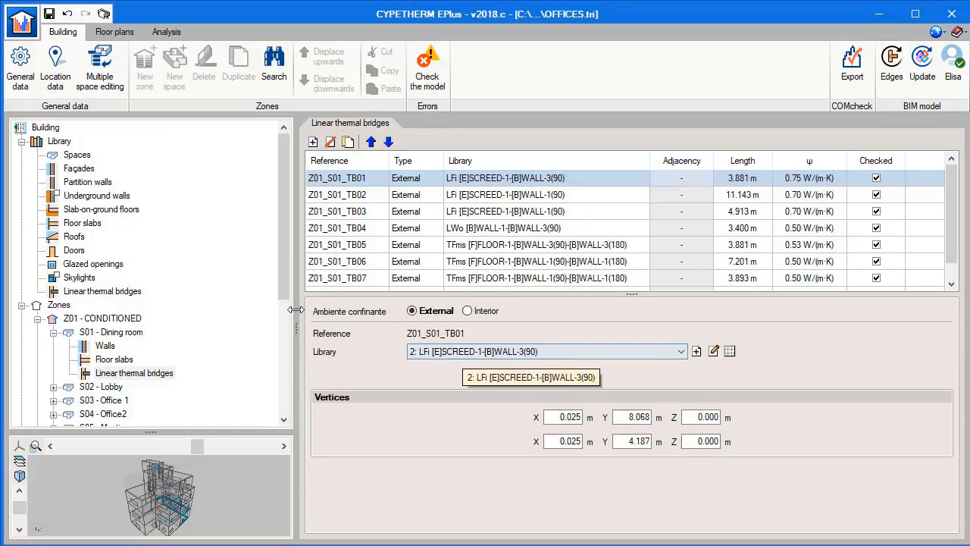
Review VRF terminal unit OF7 in the air conditioning systems, keeping the wall-mounted Toshiba MMK-AP0183H1 as its equipment.
scroll(288, 301, down, 5)
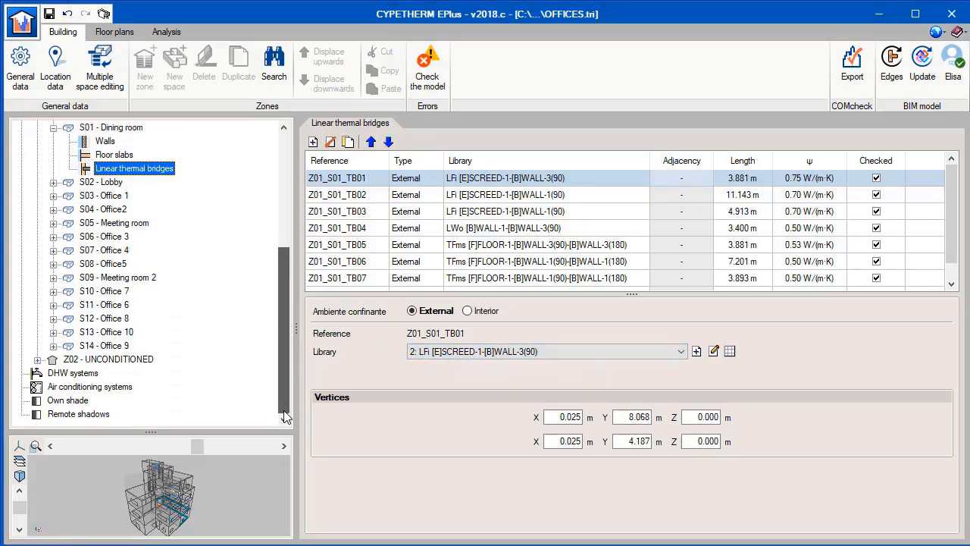
click(121, 389)
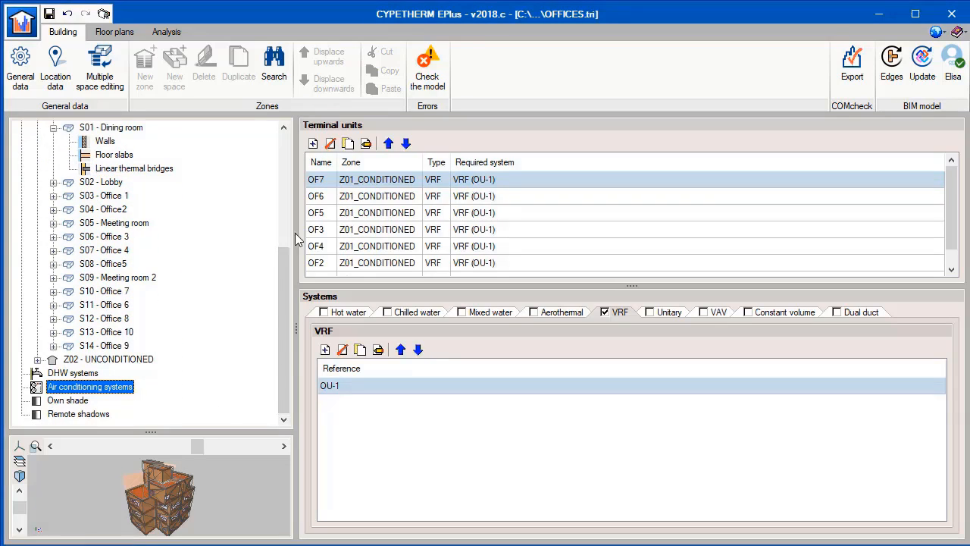
double_click(398, 187)
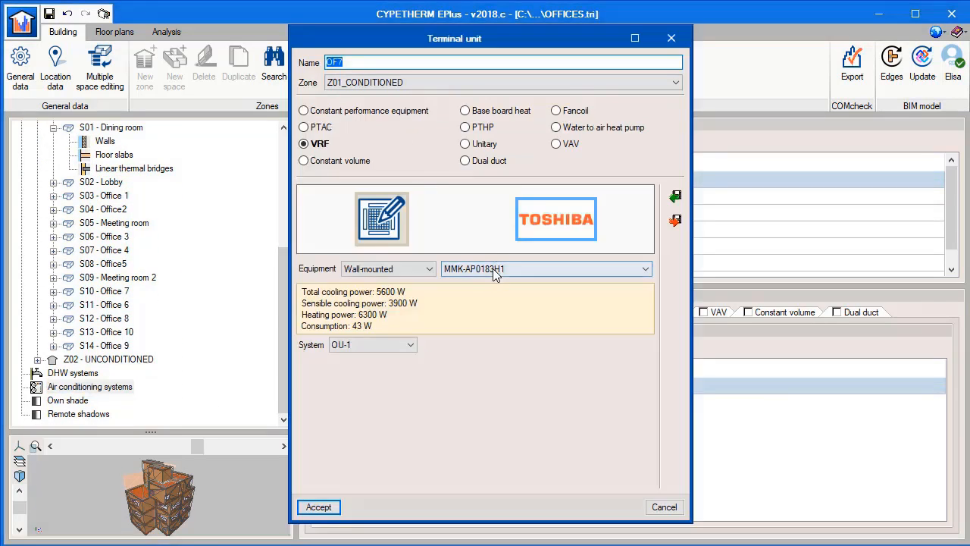
click(492, 268)
click(469, 322)
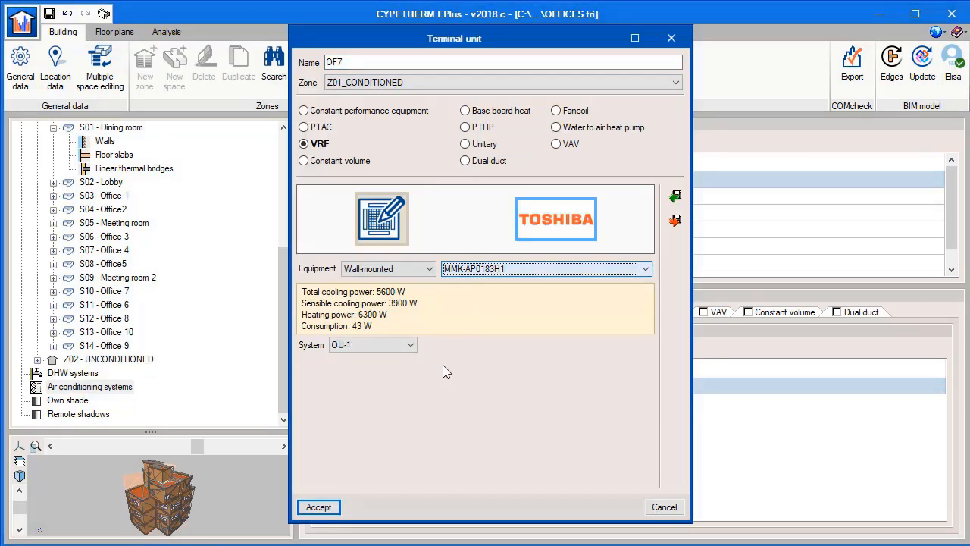
click(323, 506)
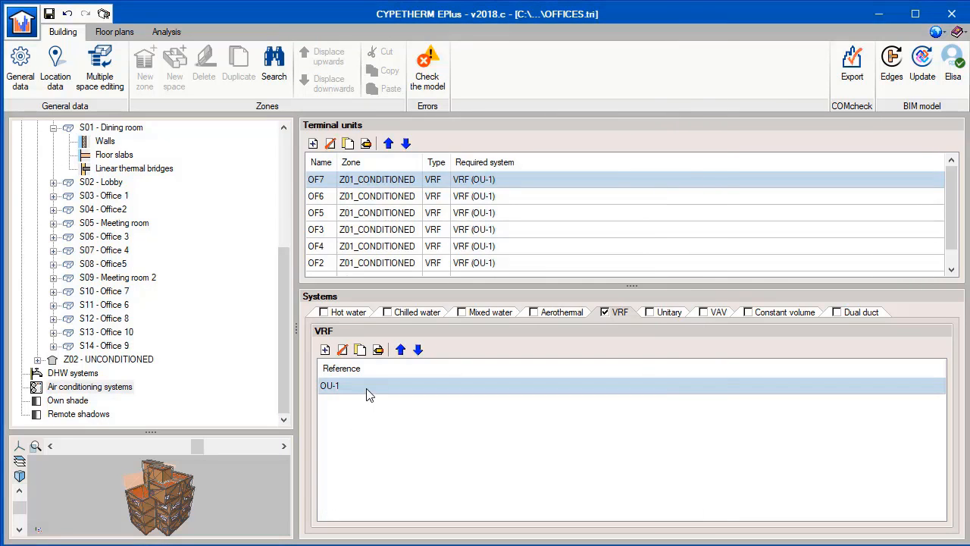
Review VRF system OU-1, keeping the Toshiba SHRMe MMY-MAP1206FT8P-E with heat recovery (3 pipe) as its equipment.
double_click(369, 394)
click(399, 157)
click(400, 157)
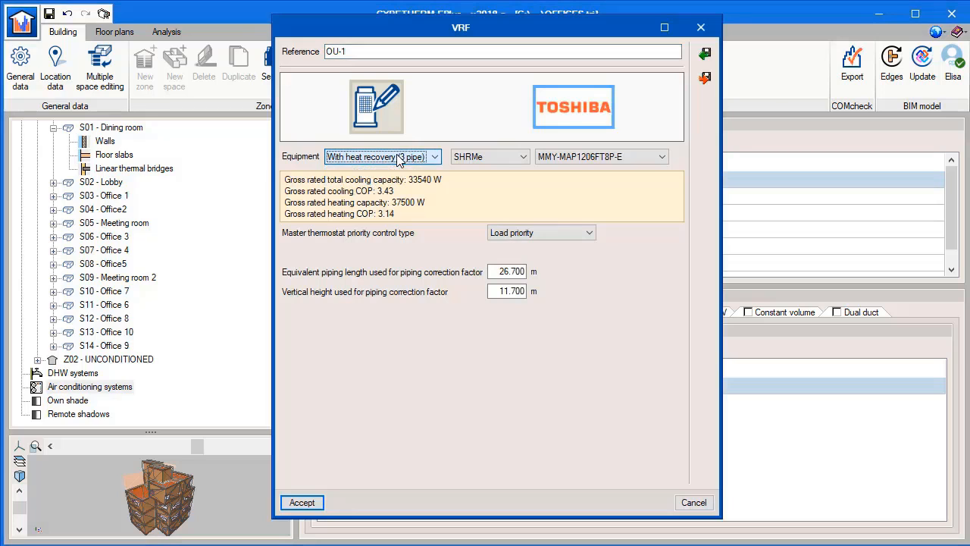
click(299, 502)
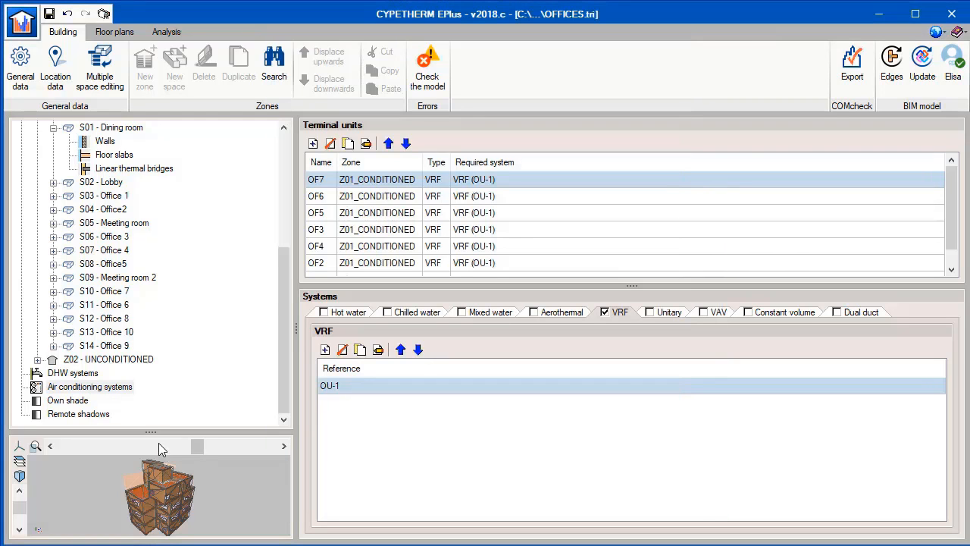
Enlarge the 3D view of the building and inspect the air conditioning units inside the model up close.
drag(156, 431, 159, 277)
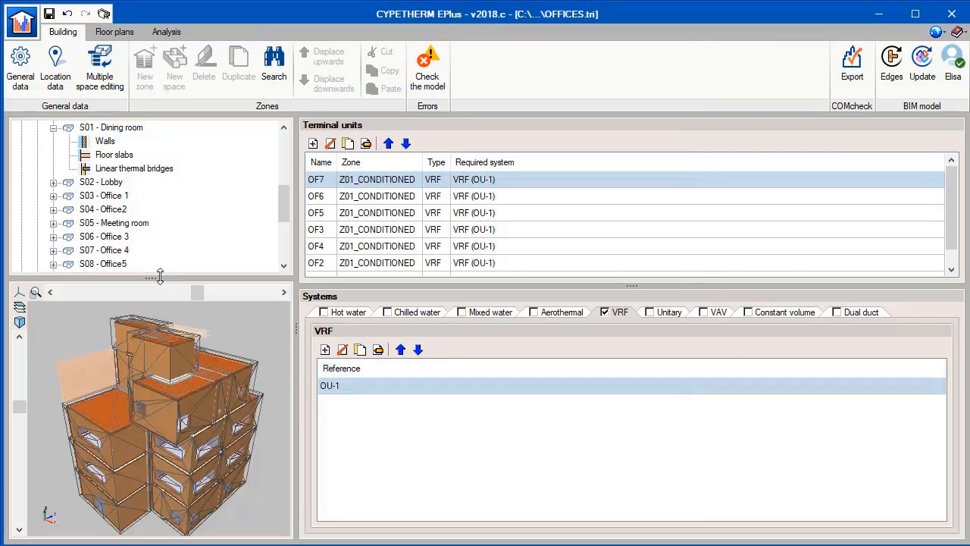
middle_drag(174, 472, 177, 375)
scroll(191, 375, up, 5)
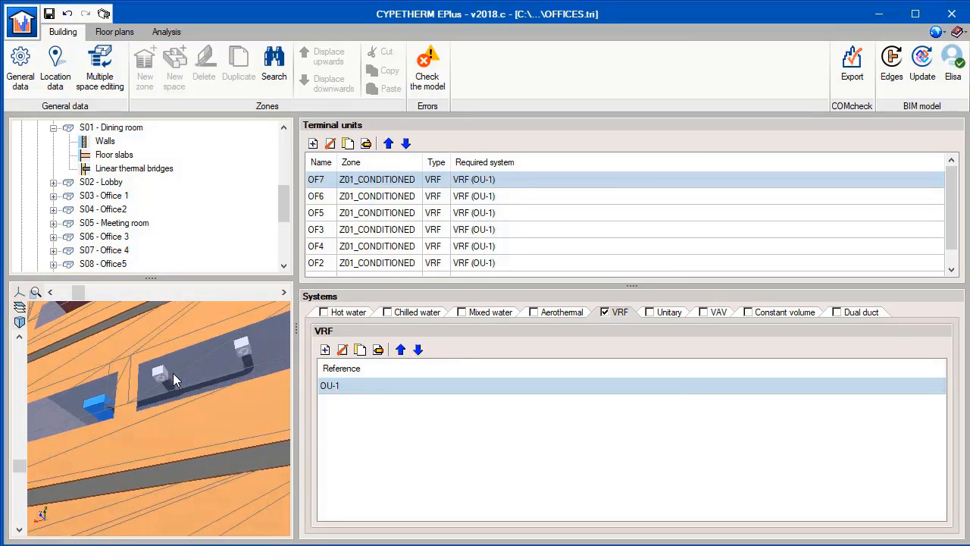
Analyse the project with the Demand/Consumption simulation type, keeping vertical partition simplification on.
click(164, 34)
click(102, 67)
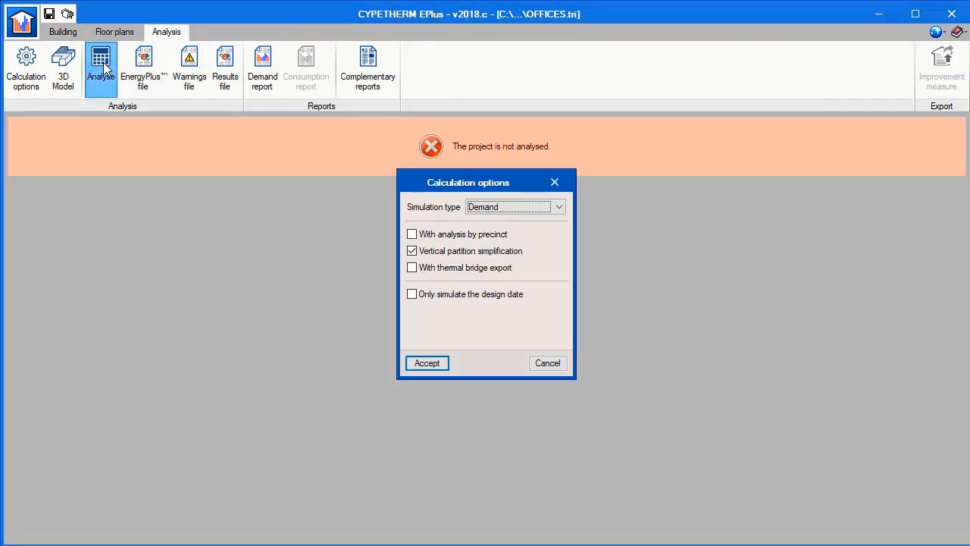
click(503, 209)
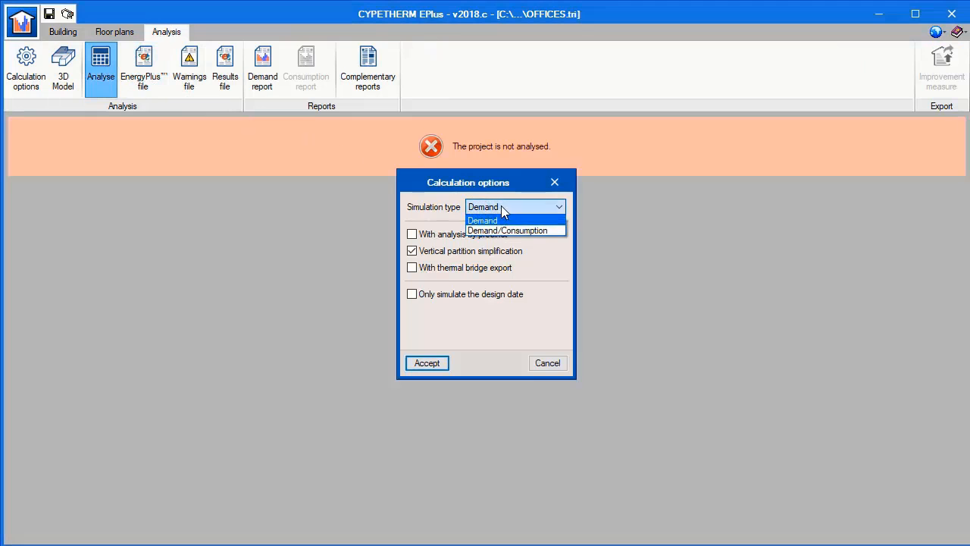
click(499, 229)
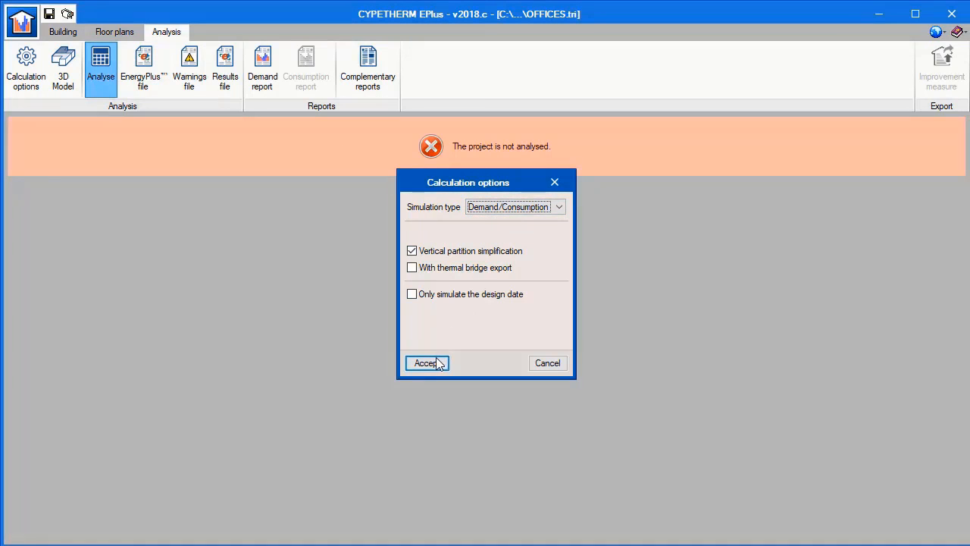
click(427, 362)
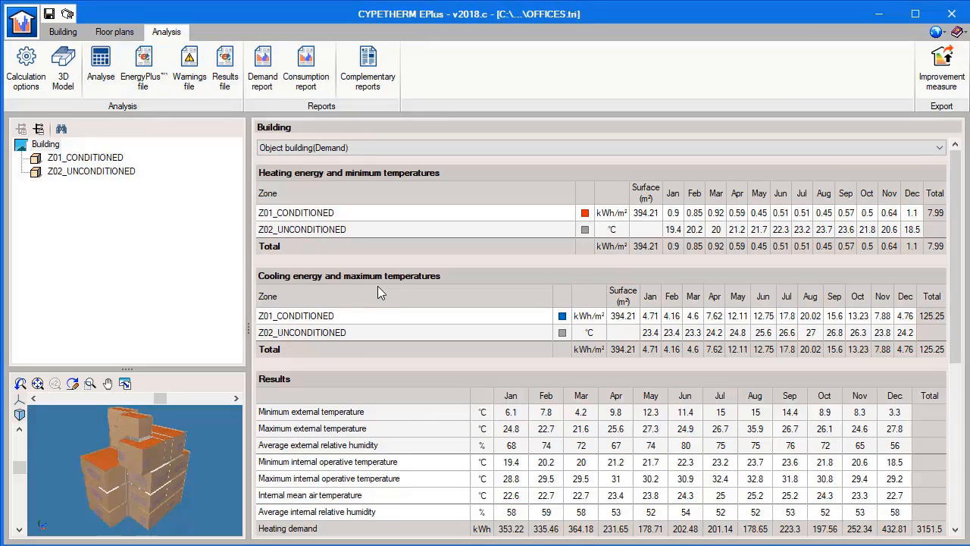
Read through the building's energy demand report and consumption report.
click(292, 85)
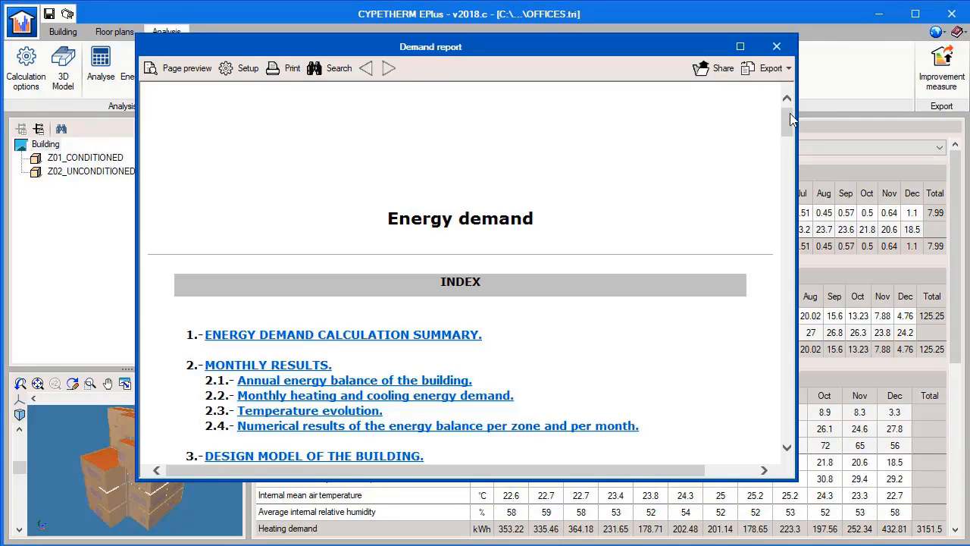
drag(789, 113, 793, 213)
click(776, 46)
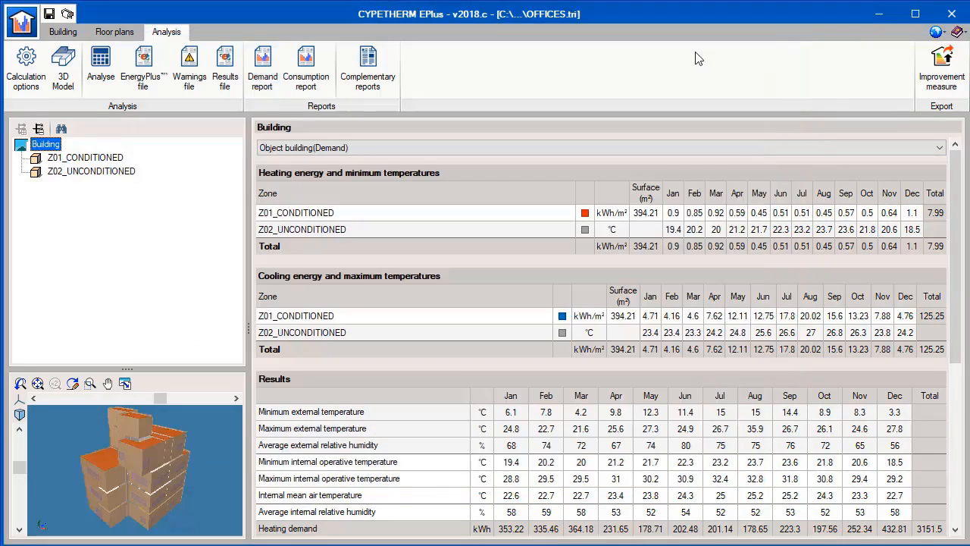
click(307, 65)
drag(931, 132, 920, 394)
click(917, 34)
Review the complementary report on the description of materials and construction elements, down to the SCREED-1 layers.
click(385, 79)
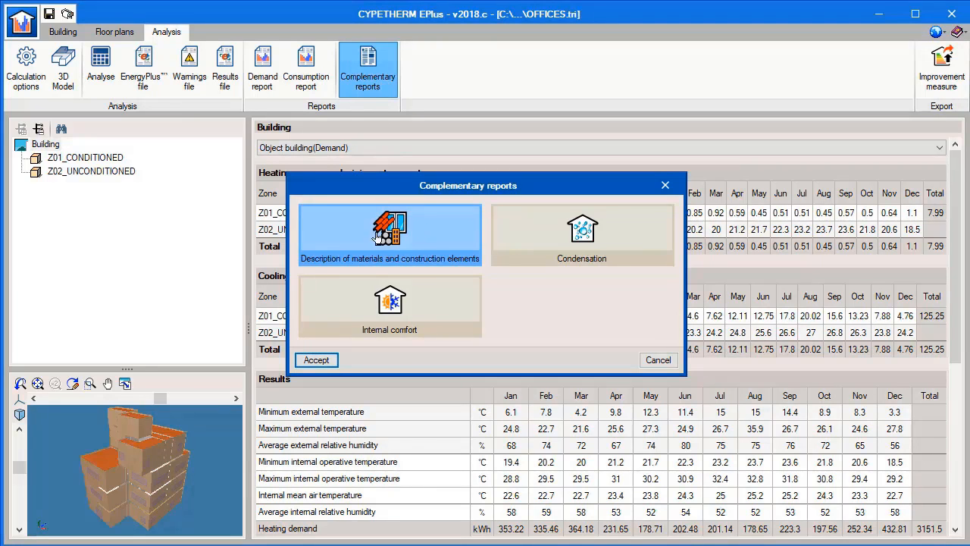
click(324, 359)
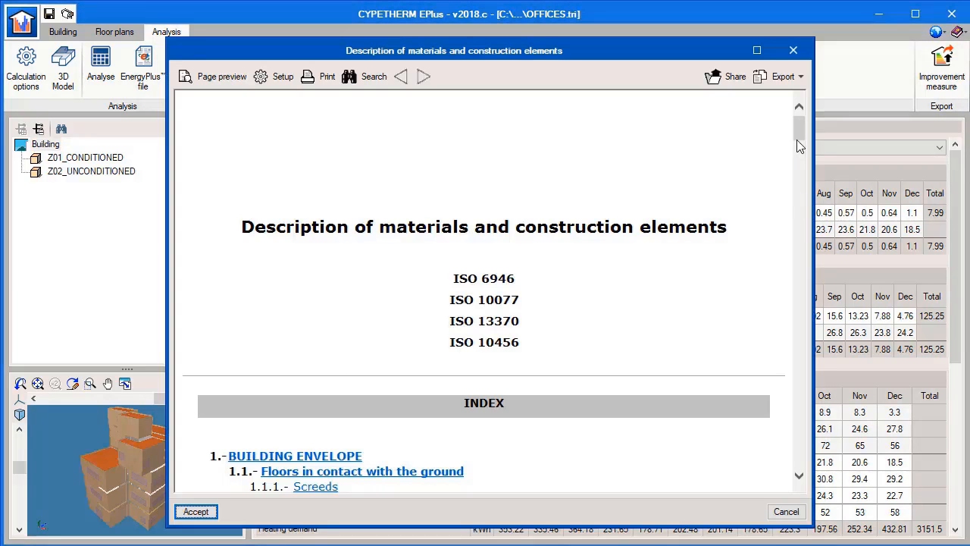
drag(799, 133, 795, 205)
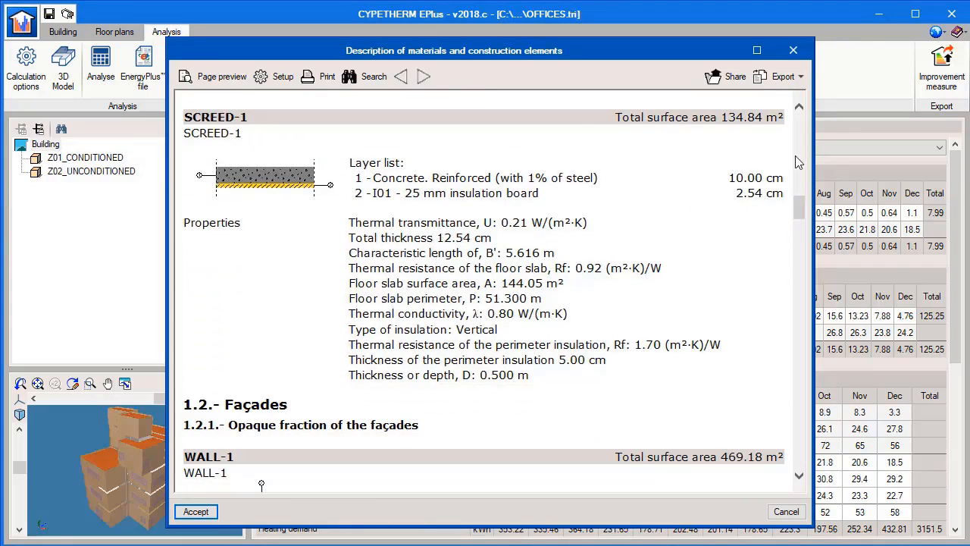
click(793, 51)
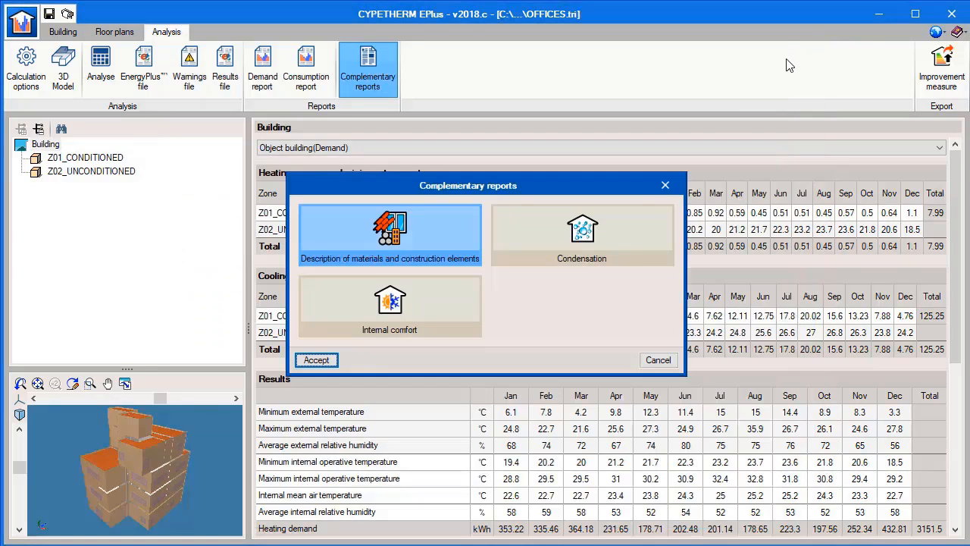
Review the complementary Condensation report, down to the thermal and vapour diffusion properties of WALL-1.
click(605, 225)
click(329, 362)
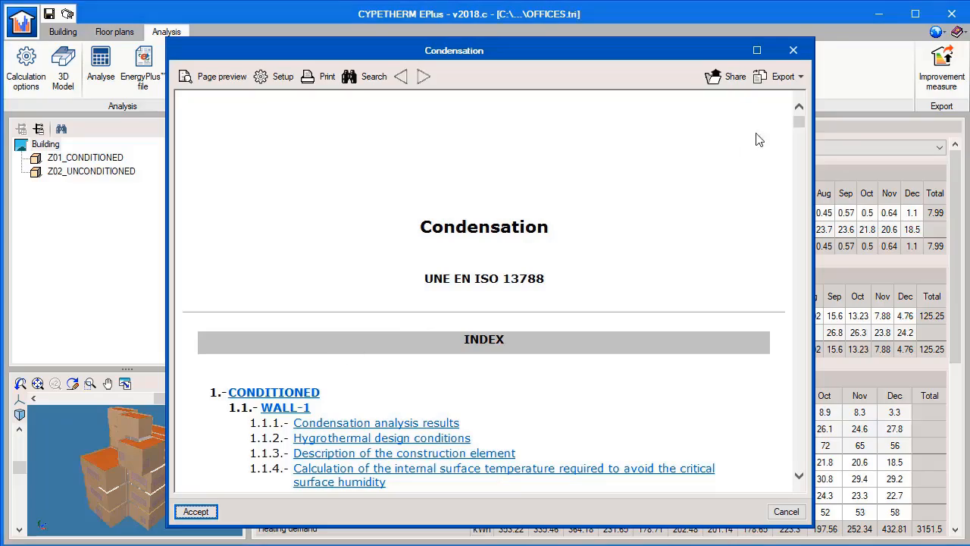
drag(798, 129, 800, 153)
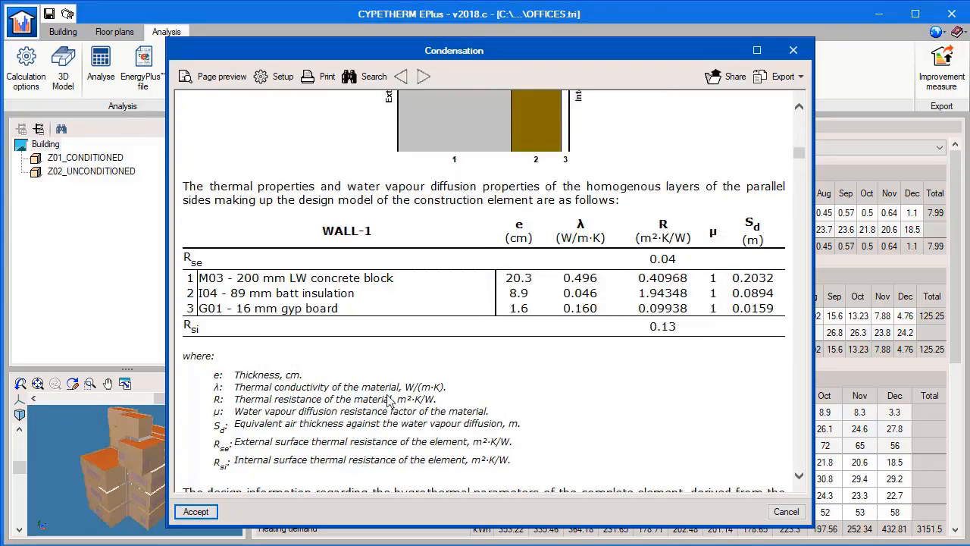
click(195, 511)
Review the complementary Internal comfort report for the conditioned zone to its end and leave the complementary reports.
click(365, 328)
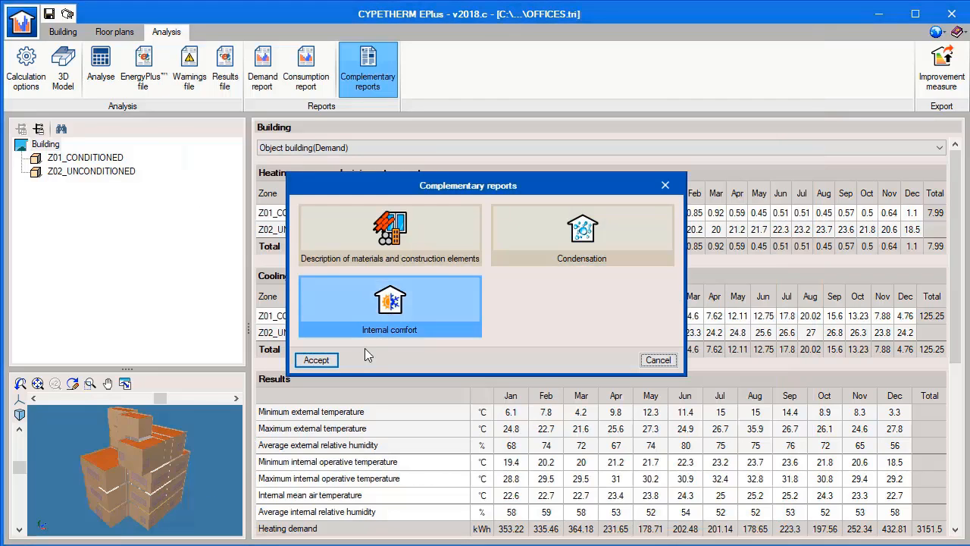
click(333, 358)
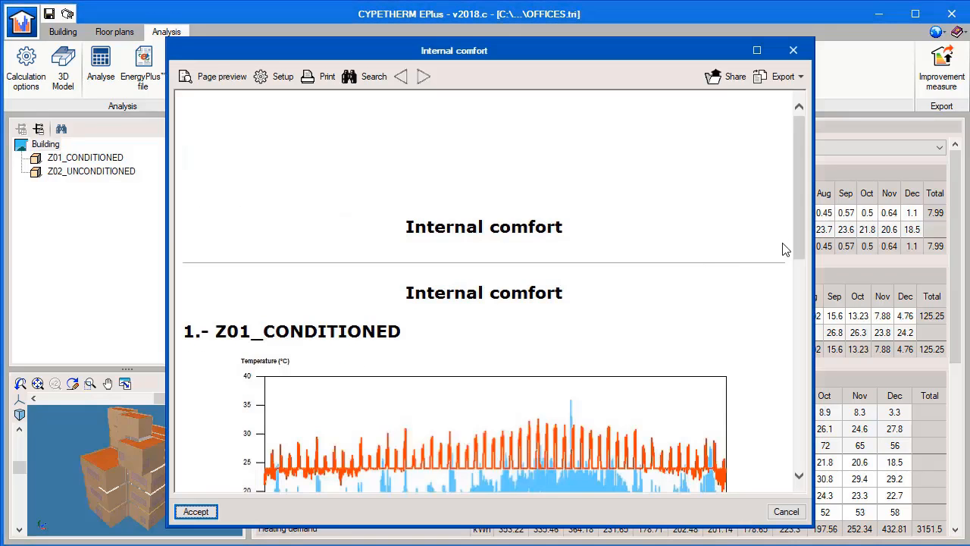
drag(797, 239, 792, 447)
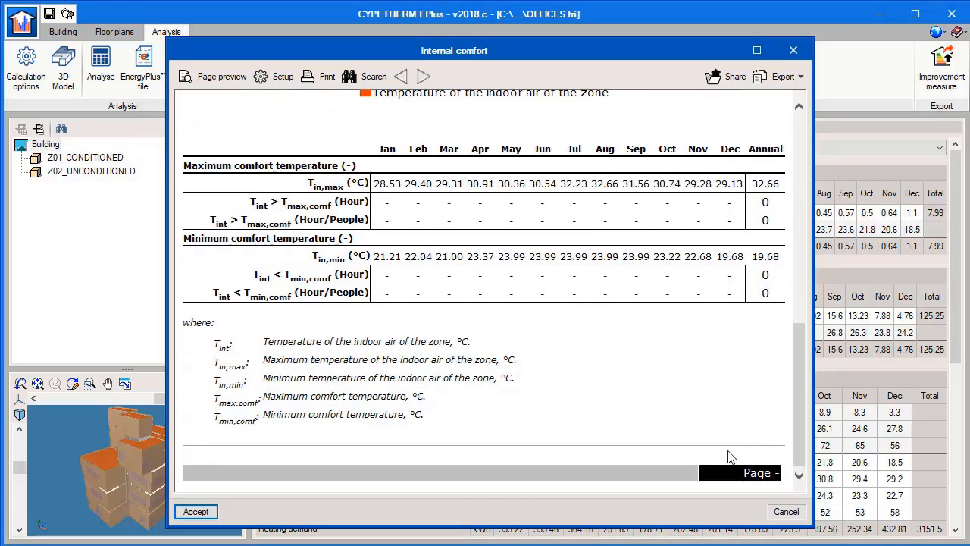
click(196, 512)
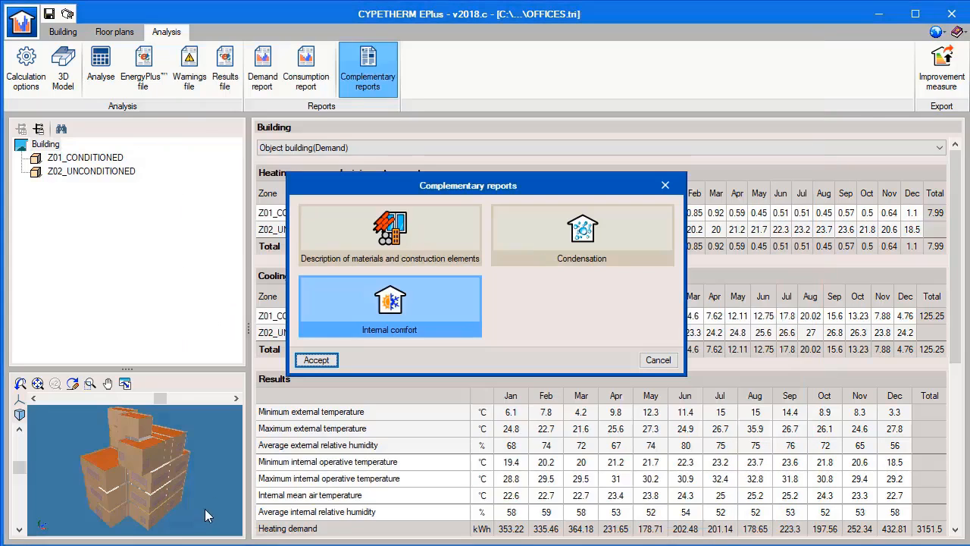
click(674, 357)
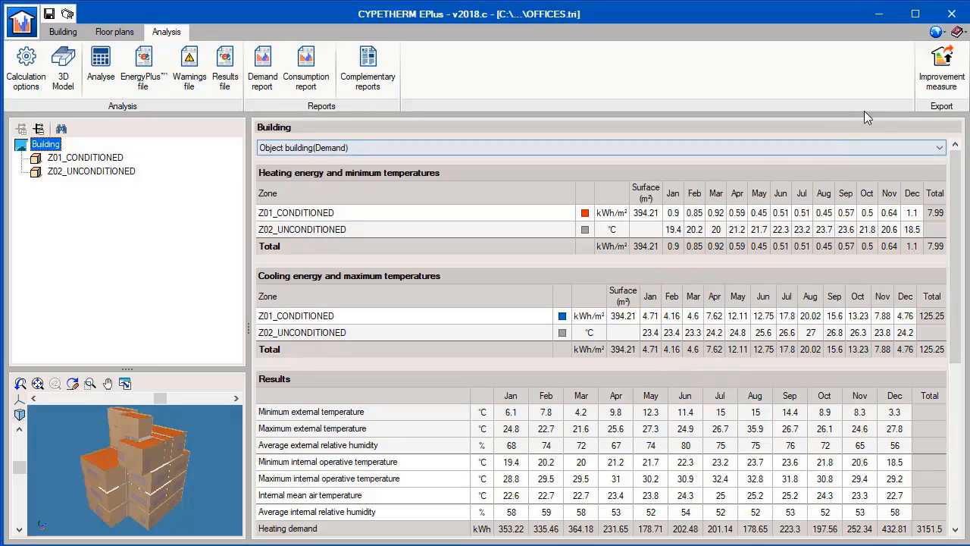
Export the analysed building as the Initial situation for improvement measures to C:\CYPE Ingenieros\Export files\CYPETHERM EPlus.
click(940, 70)
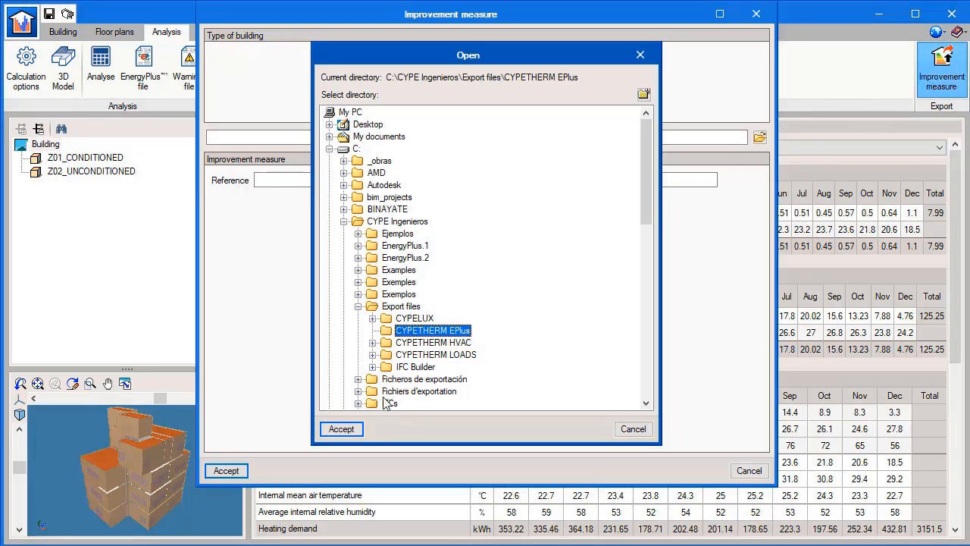
click(342, 429)
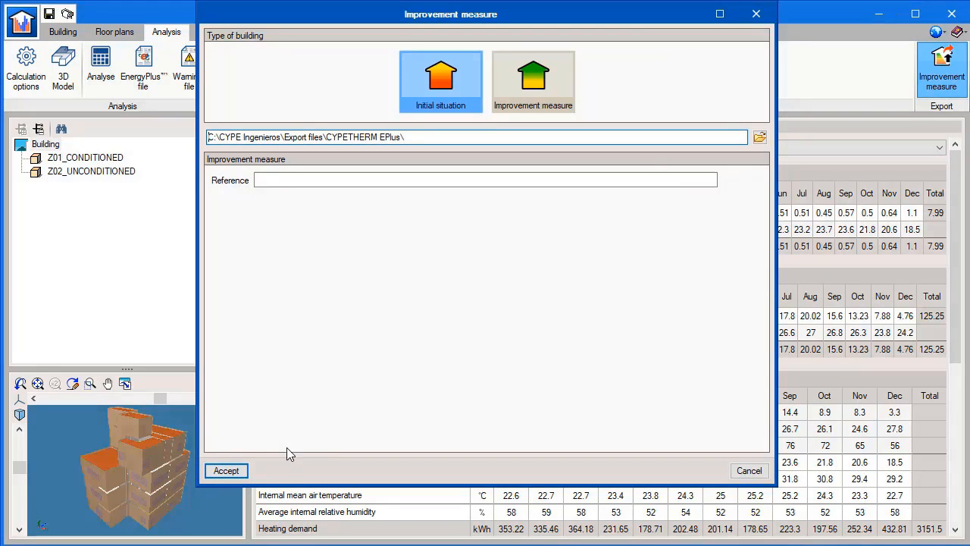
click(226, 470)
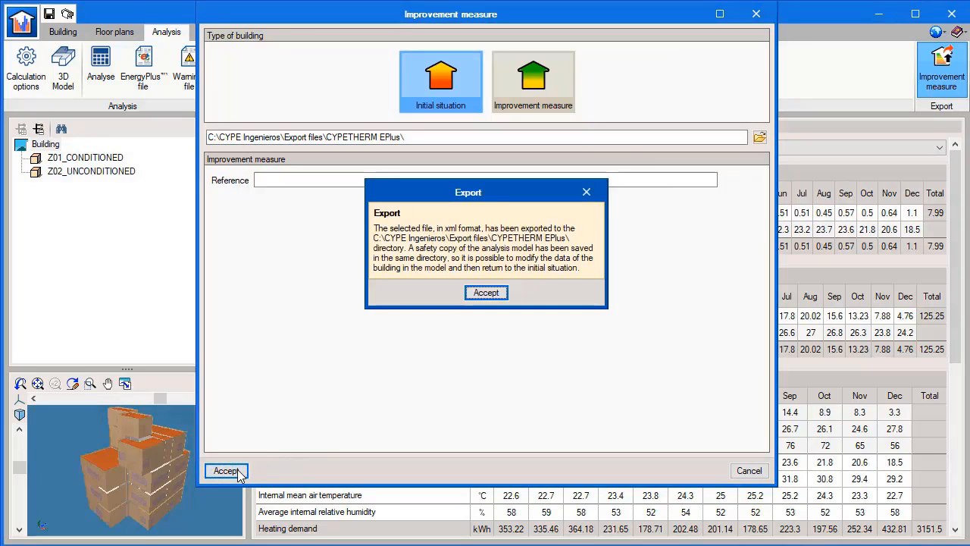
click(474, 292)
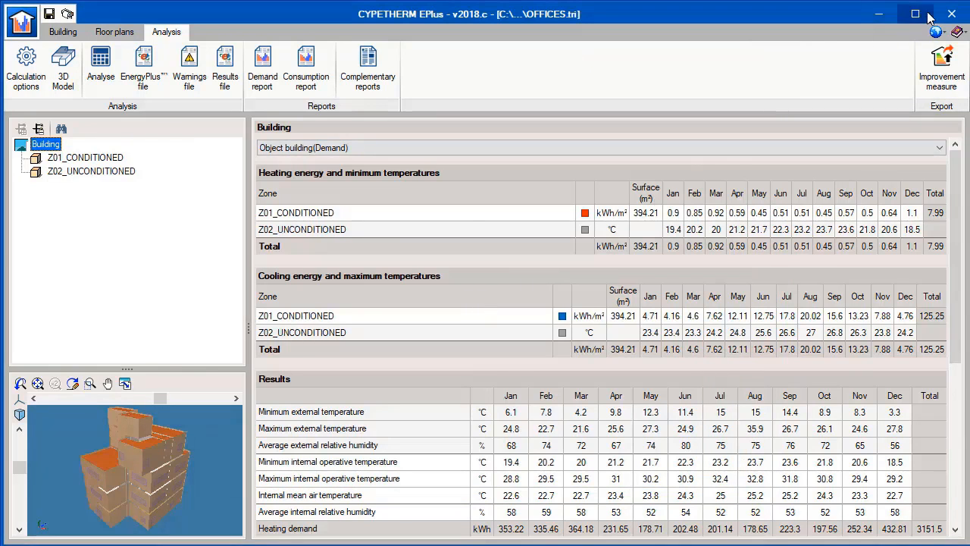